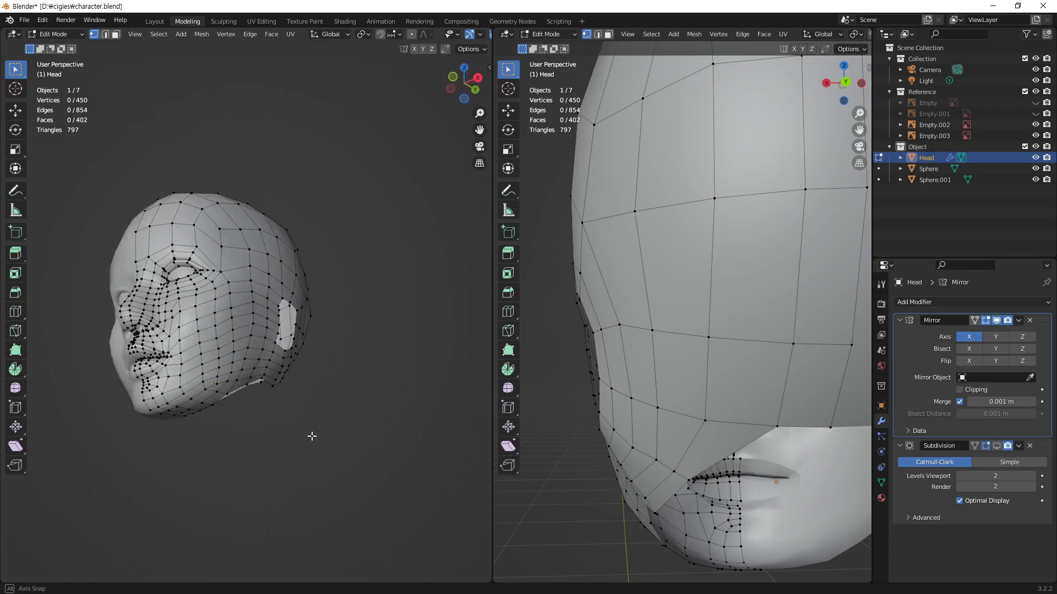
Step: Leave Edit Mode on the head, deselect it, and join the two viewports into one large view
{"action": "middle_click_drag", "start_coordinate": [279, 325], "coordinate": [309, 317]}
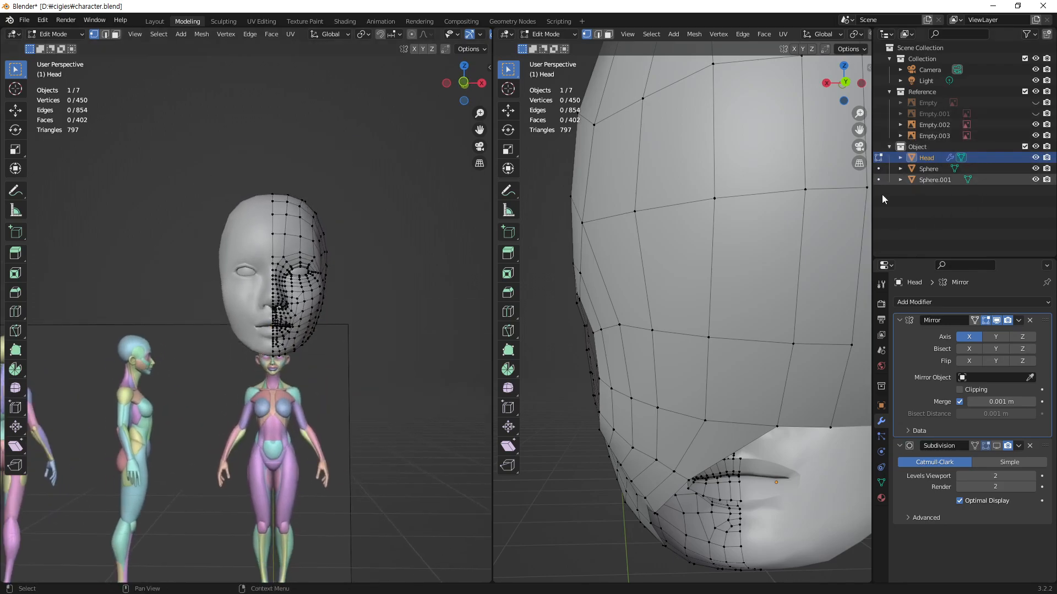
{"action": "key", "text": "Tab"}
{"action": "left_click", "coordinate": [393, 340]}
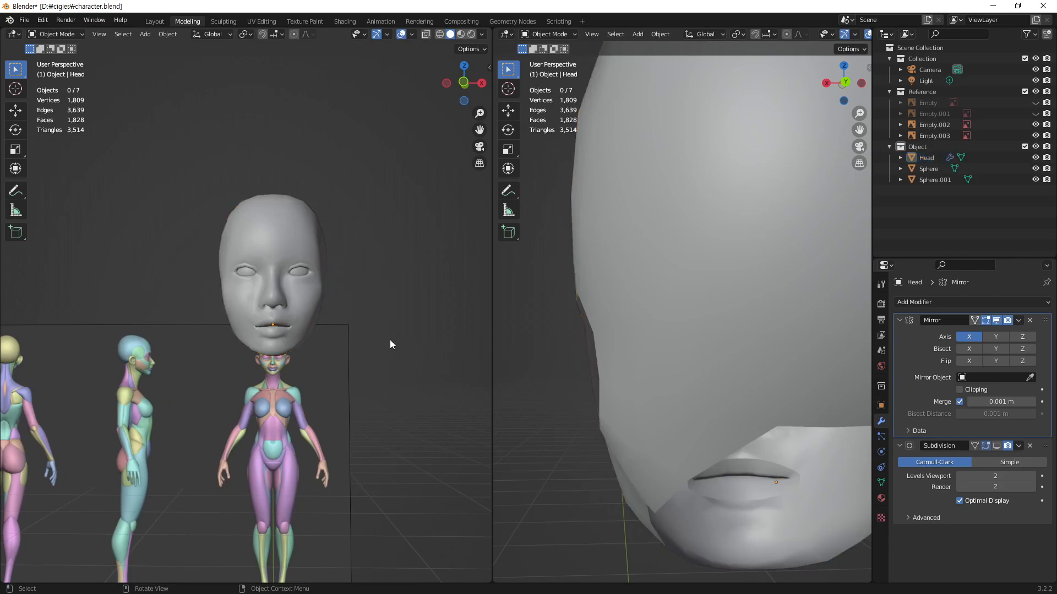
{"action": "right_click", "coordinate": [493, 286]}
{"action": "left_click", "coordinate": [478, 318]}
{"action": "left_click", "coordinate": [632, 304]}
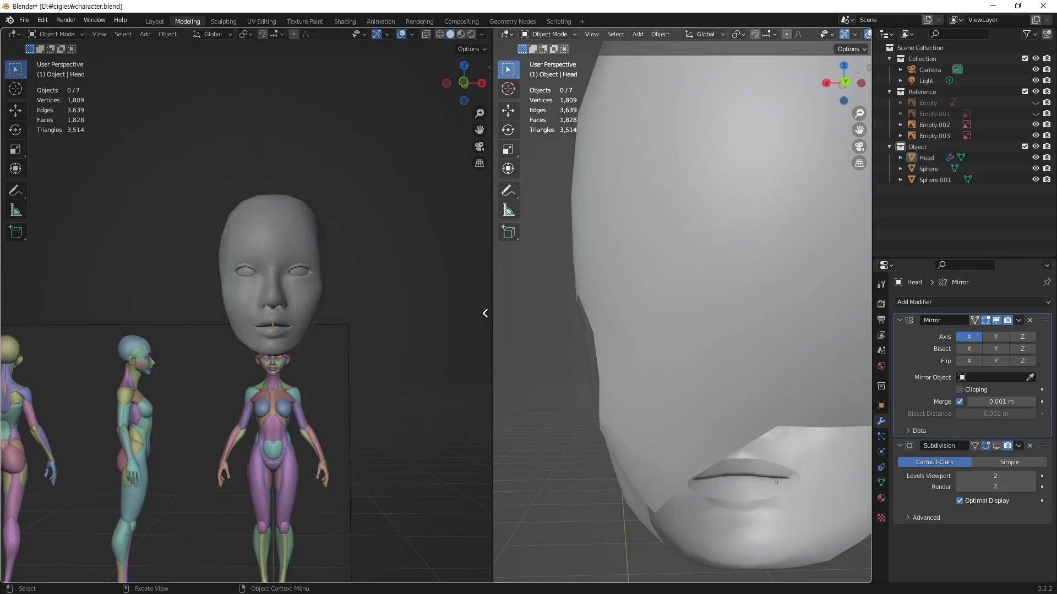
Step: Examine how the head mesh lines up with the full-body reference image in the front orthographic view
{"action": "middle_click_drag", "start_coordinate": [455, 295], "coordinate": [458, 317]}
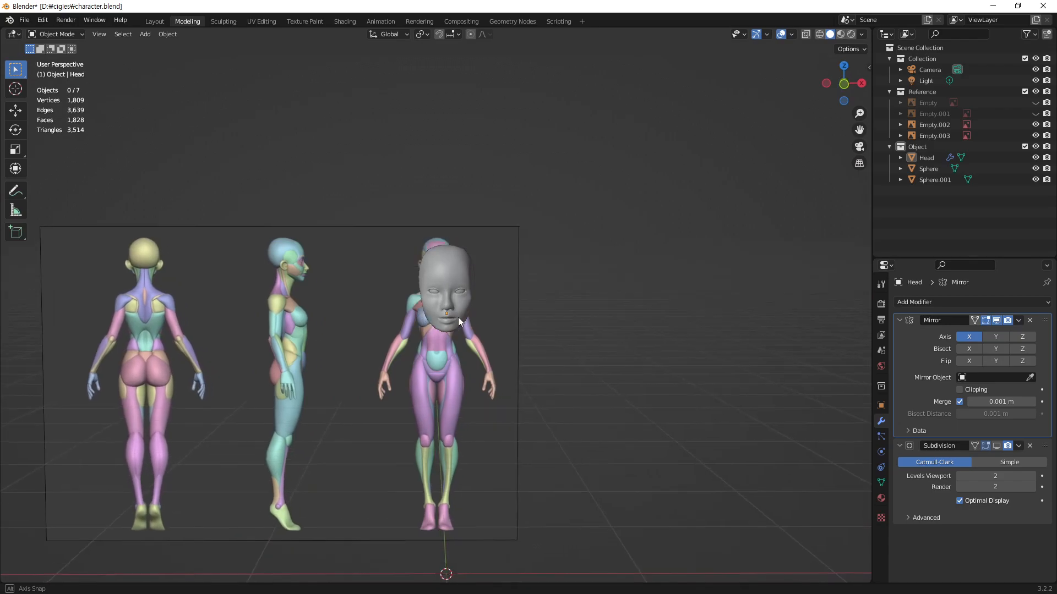
{"action": "scroll", "coordinate": [458, 317], "scroll_direction": "up", "scroll_amount": 5}
{"action": "scroll", "coordinate": [503, 329], "scroll_direction": "up", "scroll_amount": 4}
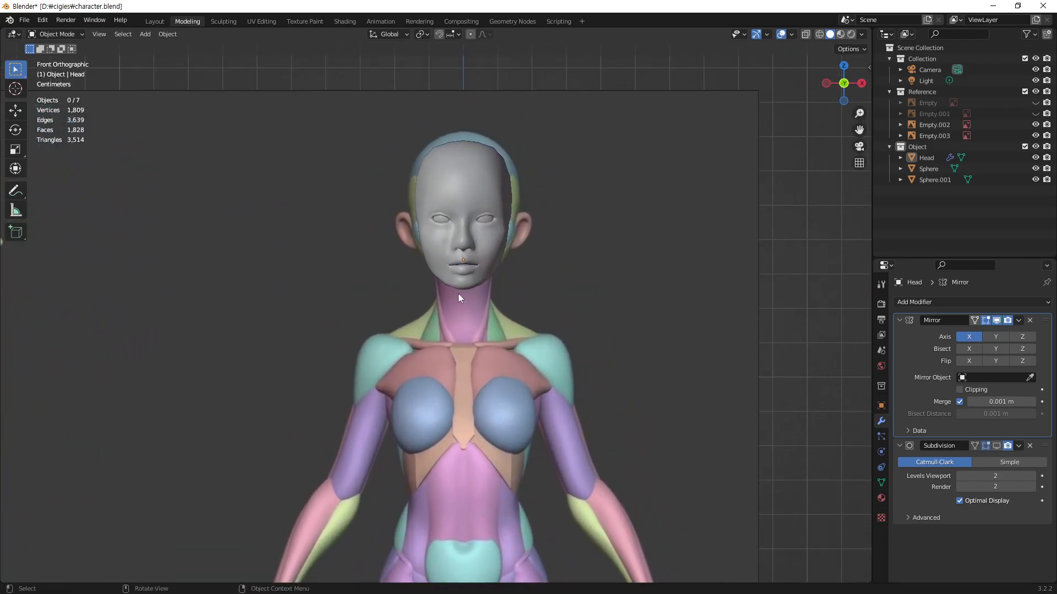
{"action": "middle_click_drag", "start_coordinate": [491, 297], "coordinate": [516, 192], "text": "shift"}
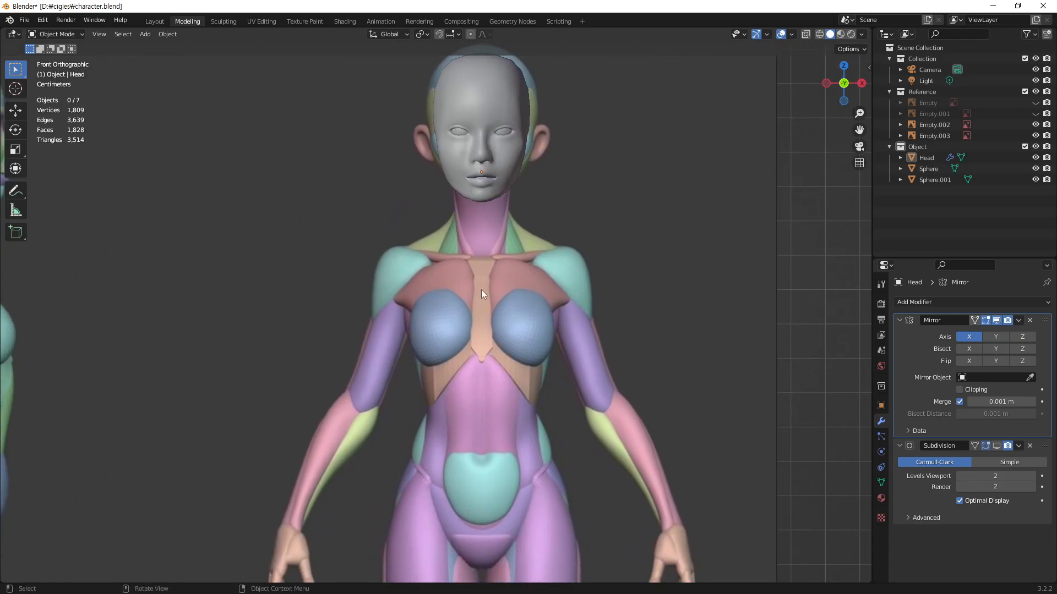
{"action": "middle_click_drag", "start_coordinate": [500, 192], "coordinate": [492, 279], "text": "shift"}
{"action": "left_click", "coordinate": [494, 279]}
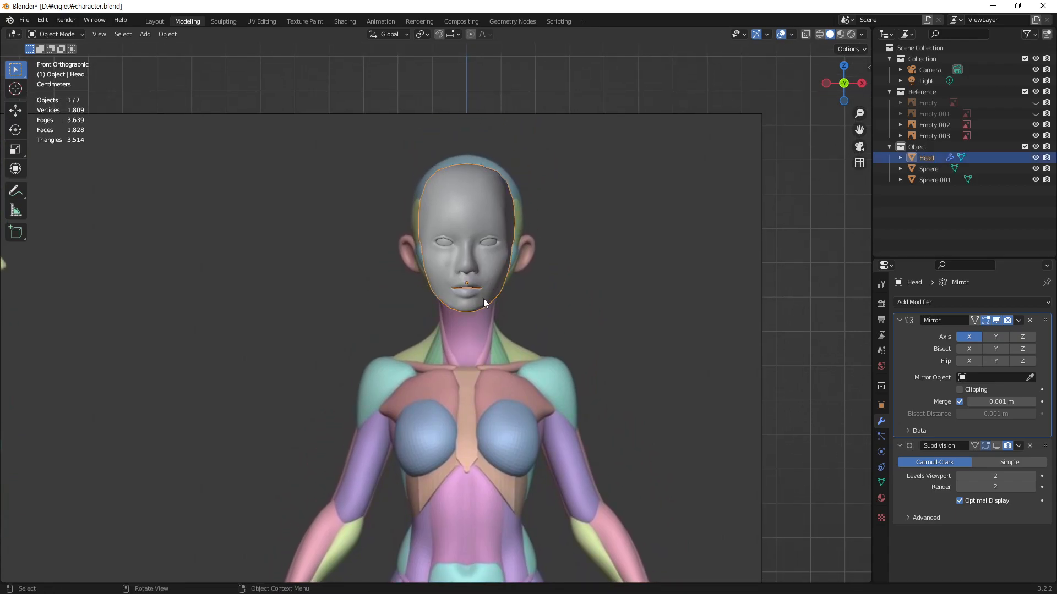
{"action": "scroll", "coordinate": [489, 309], "scroll_direction": "down", "scroll_amount": 5, "text": "shift"}
{"action": "left_click", "coordinate": [750, 272]}
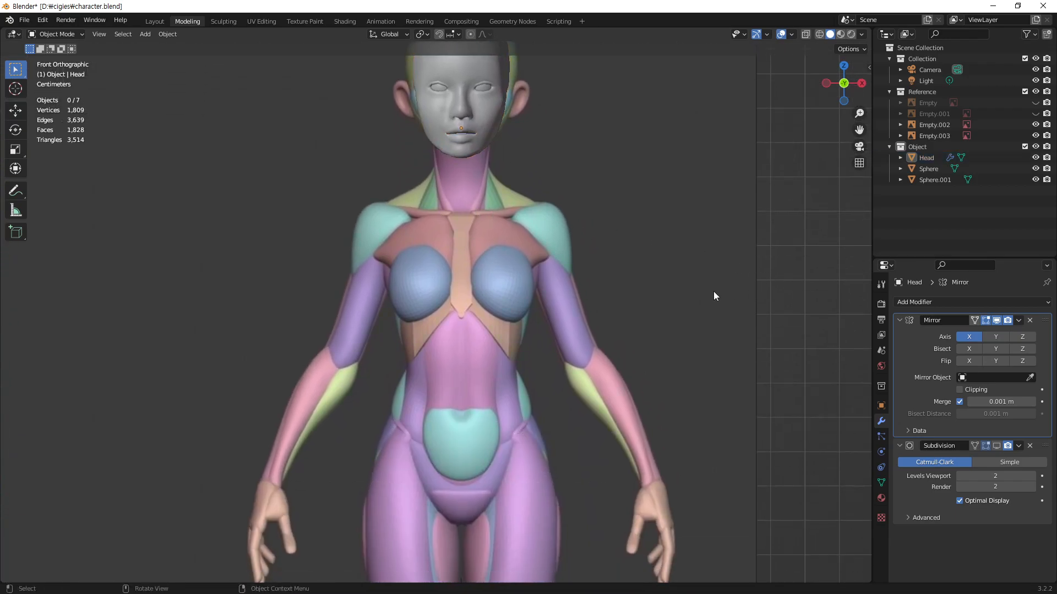
{"action": "scroll", "coordinate": [562, 258], "scroll_direction": "down", "scroll_amount": 4}
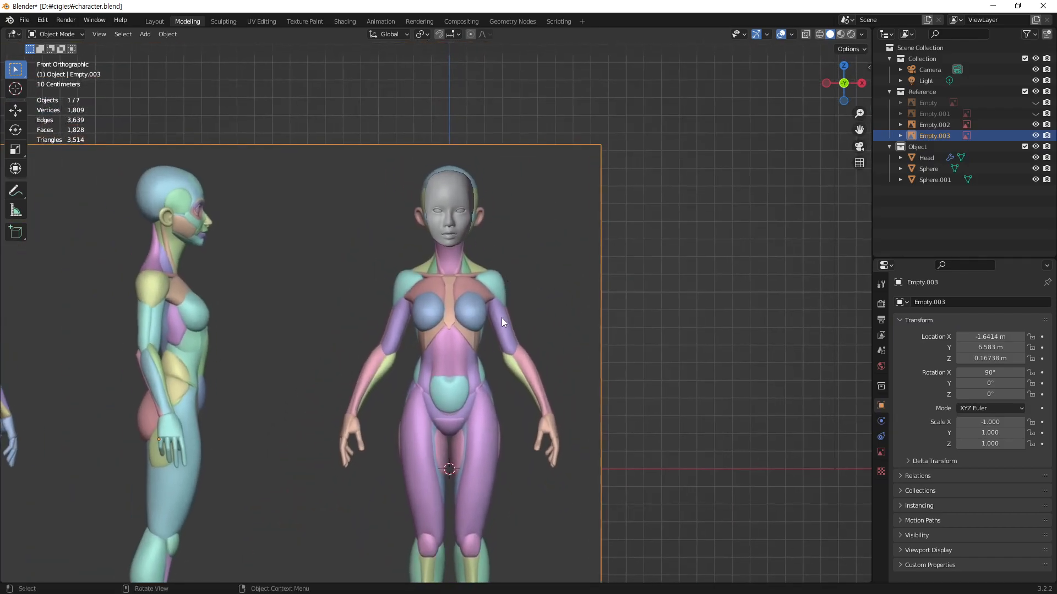
Step: Add a cube to the Object collection and turn on X-ray so the body reference shows through it
{"action": "key", "text": "alt+a"}
{"action": "left_click", "coordinate": [923, 147]}
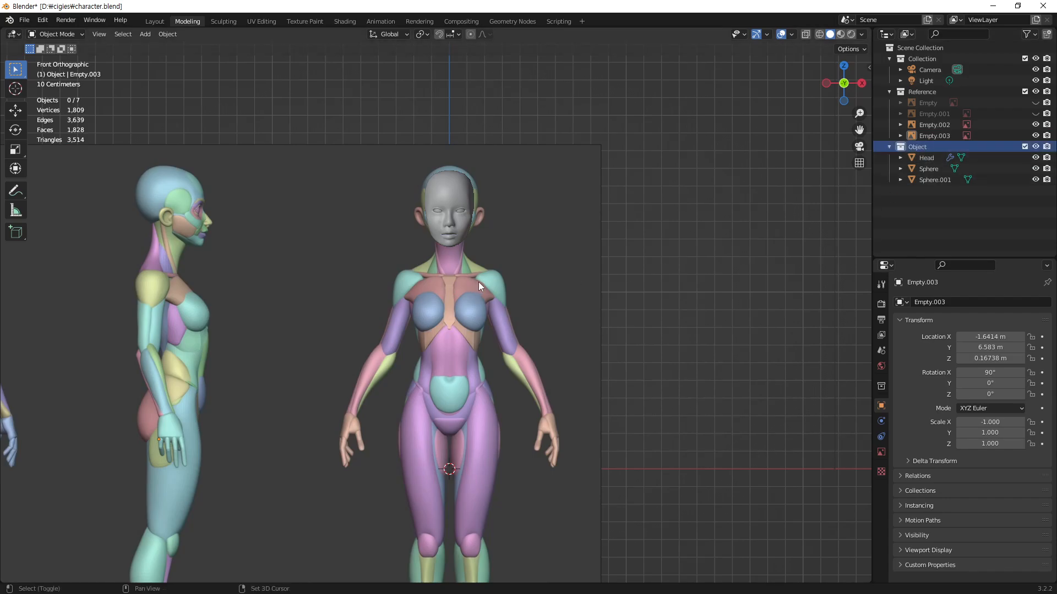
{"action": "key", "text": "shift+a"}
{"action": "mouse_move", "coordinate": [478, 281]}
{"action": "left_click", "coordinate": [535, 293]}
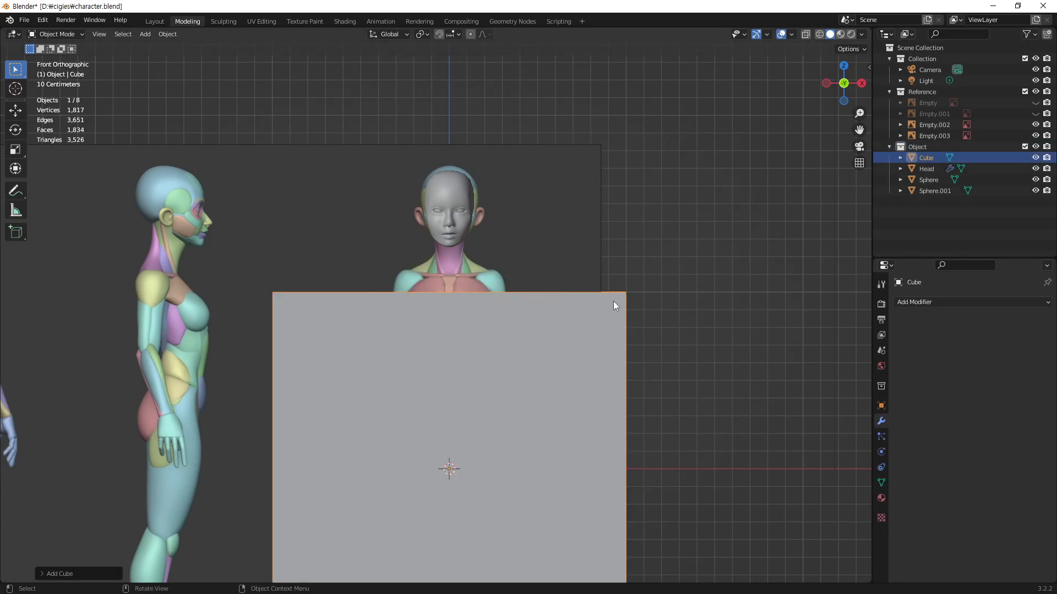
{"action": "scroll", "coordinate": [522, 272], "scroll_direction": "up", "scroll_amount": 4}
{"action": "key", "text": "alt+z"}
{"action": "mouse_move", "coordinate": [531, 332]}
{"action": "middle_mouse_down", "text": "shift"}
{"action": "mouse_move", "coordinate": [547, 322]}
{"action": "mouse_move", "coordinate": [546, 342]}
{"action": "middle_mouse_up", "text": "shift"}
{"action": "middle_click_drag", "start_coordinate": [521, 399], "coordinate": [560, 286], "text": "shift"}
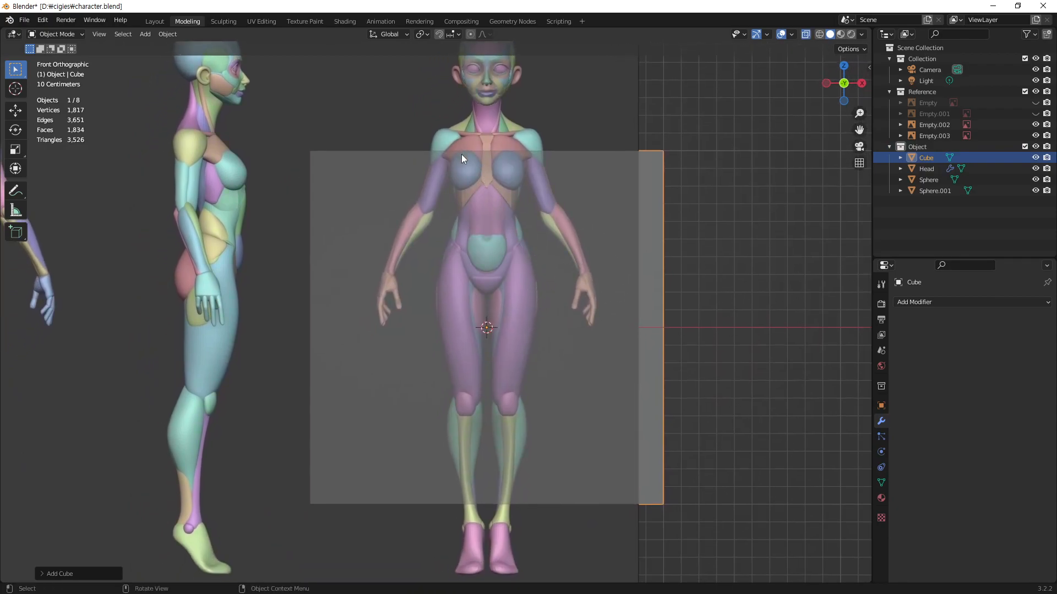
Step: Activate the Annotate tool, make a test stroke at the shoulder, and set the annotation colour to red
{"action": "left_click", "coordinate": [20, 190]}
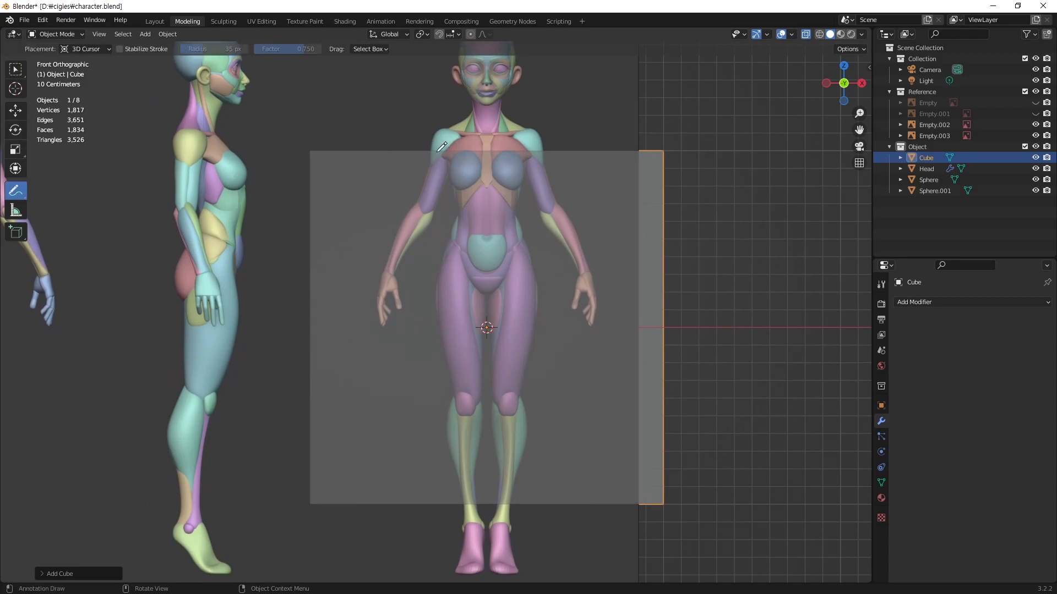
{"action": "left_click_drag", "start_coordinate": [452, 123], "coordinate": [447, 160]}
{"action": "left_click", "coordinate": [83, 50]}
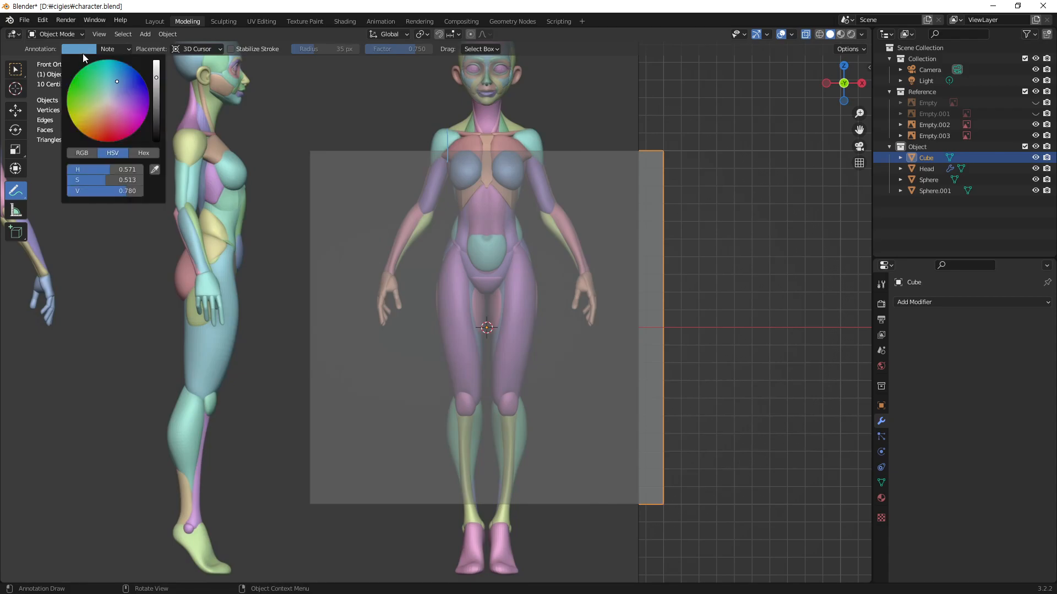
{"action": "left_click_drag", "start_coordinate": [114, 131], "coordinate": [108, 137]}
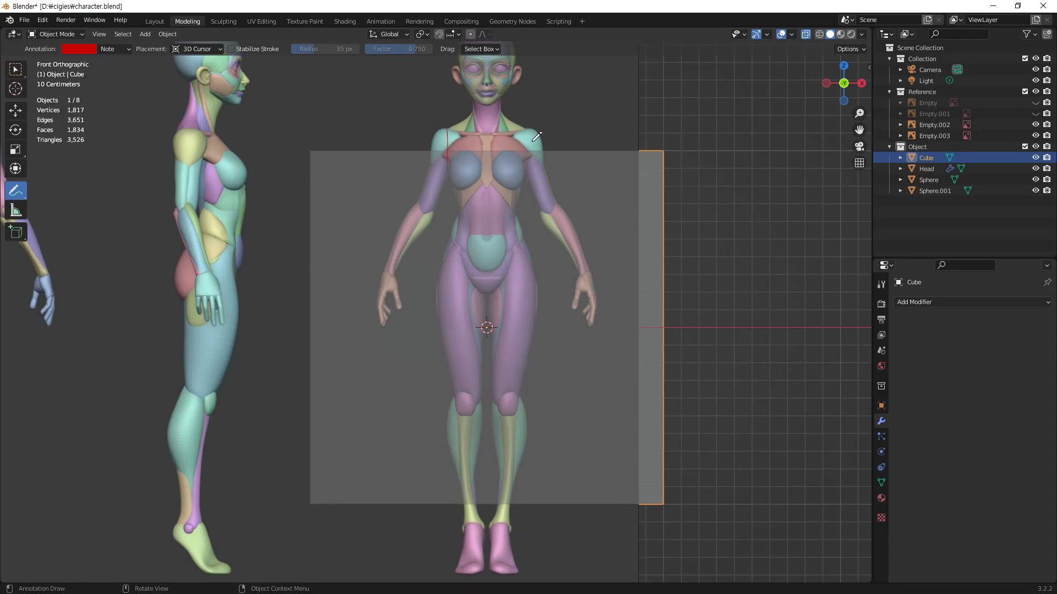
Step: Sketch a red outline of the torso on the front reference, along the shoulder line, sides and pelvis
{"action": "left_click_drag", "start_coordinate": [531, 131], "coordinate": [527, 158]}
{"action": "left_click_drag", "start_coordinate": [449, 130], "coordinate": [529, 128]}
{"action": "mouse_move", "coordinate": [479, 295]}
{"action": "left_mouse_down"}
{"action": "mouse_move", "coordinate": [494, 293]}
{"action": "mouse_move", "coordinate": [528, 238]}
{"action": "left_mouse_up"}
{"action": "left_click_drag", "start_coordinate": [482, 291], "coordinate": [453, 236]}
{"action": "left_click_drag", "start_coordinate": [449, 164], "coordinate": [451, 236]}
{"action": "left_click_drag", "start_coordinate": [515, 208], "coordinate": [524, 240]}
Step: Sketch red outlines along the inner and outer sides of both arms on the front reference
{"action": "left_click_drag", "start_coordinate": [444, 130], "coordinate": [375, 285]}
{"action": "left_click_drag", "start_coordinate": [440, 170], "coordinate": [393, 293]}
{"action": "left_click_drag", "start_coordinate": [532, 173], "coordinate": [555, 257]}
{"action": "left_click_drag", "start_coordinate": [545, 138], "coordinate": [579, 257]}
Step: Sketch red lines around the hips and down one leg to the ankle on the front reference
{"action": "left_click_drag", "start_coordinate": [455, 233], "coordinate": [480, 297]}
{"action": "mouse_move", "coordinate": [522, 239]}
{"action": "left_mouse_down"}
{"action": "mouse_move", "coordinate": [495, 295]}
{"action": "mouse_move", "coordinate": [536, 304]}
{"action": "left_mouse_up"}
{"action": "left_click_drag", "start_coordinate": [526, 241], "coordinate": [536, 304]}
{"action": "left_click_drag", "start_coordinate": [524, 223], "coordinate": [543, 261]}
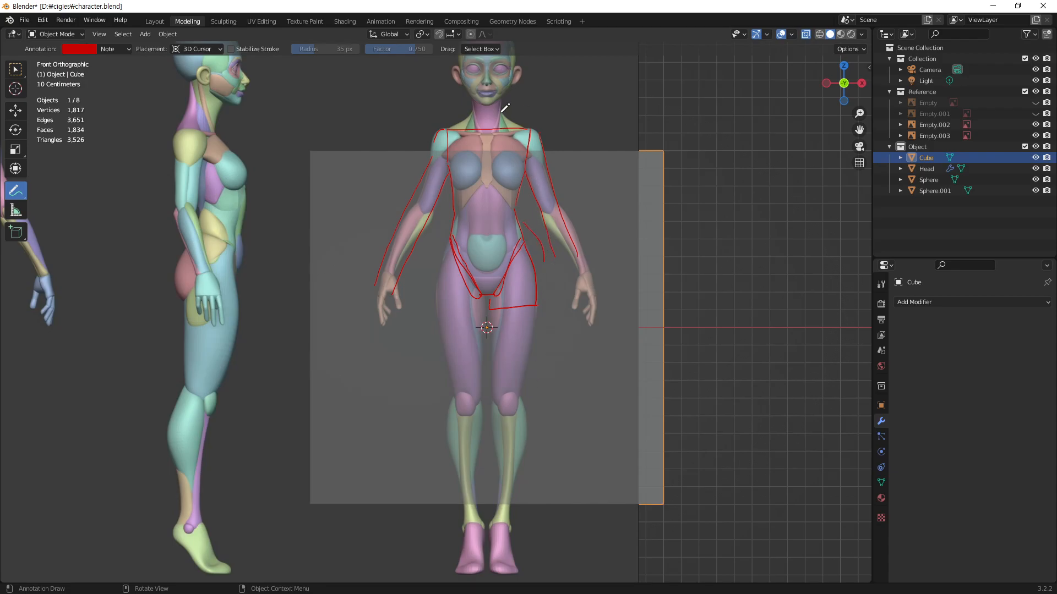
{"action": "left_click_drag", "start_coordinate": [491, 310], "coordinate": [494, 400]}
{"action": "mouse_move", "coordinate": [533, 309]}
{"action": "left_mouse_down"}
{"action": "mouse_move", "coordinate": [515, 489]}
{"action": "mouse_move", "coordinate": [498, 517]}
{"action": "mouse_move", "coordinate": [509, 528]}
{"action": "mouse_move", "coordinate": [498, 544]}
{"action": "mouse_move", "coordinate": [507, 520]}
{"action": "left_mouse_up"}
Step: Mark the hands on the front and side references and one foot on the front reference with red strokes
{"action": "mouse_move", "coordinate": [604, 333]}
{"action": "left_mouse_down"}
{"action": "mouse_move", "coordinate": [579, 330]}
{"action": "mouse_move", "coordinate": [569, 289]}
{"action": "mouse_move", "coordinate": [584, 271]}
{"action": "mouse_move", "coordinate": [600, 270]}
{"action": "mouse_move", "coordinate": [602, 318]}
{"action": "left_mouse_up"}
{"action": "mouse_move", "coordinate": [229, 324]}
{"action": "left_mouse_down"}
{"action": "mouse_move", "coordinate": [201, 273]}
{"action": "mouse_move", "coordinate": [234, 297]}
{"action": "mouse_move", "coordinate": [231, 329]}
{"action": "mouse_move", "coordinate": [217, 325]}
{"action": "left_mouse_up"}
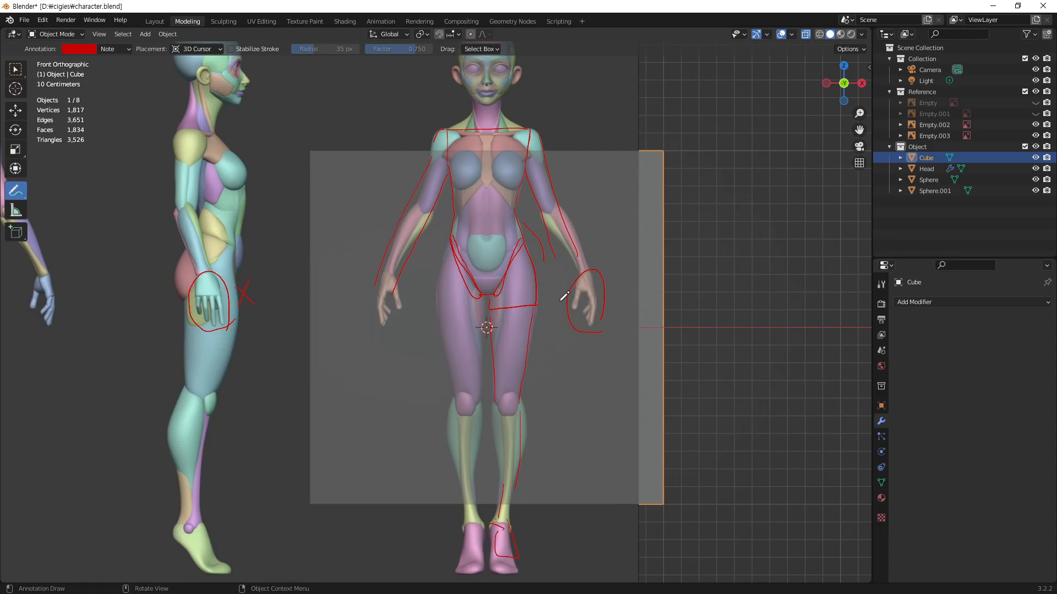
{"action": "mouse_move", "coordinate": [577, 279]}
{"action": "left_mouse_down"}
{"action": "mouse_move", "coordinate": [572, 304]}
{"action": "mouse_move", "coordinate": [590, 287]}
{"action": "mouse_move", "coordinate": [593, 327]}
{"action": "left_mouse_up"}
{"action": "mouse_move", "coordinate": [593, 271]}
{"action": "left_mouse_down"}
{"action": "mouse_move", "coordinate": [587, 258]}
{"action": "mouse_move", "coordinate": [601, 270]}
{"action": "left_mouse_up"}
{"action": "mouse_move", "coordinate": [524, 523]}
{"action": "left_mouse_down"}
{"action": "mouse_move", "coordinate": [498, 520]}
{"action": "mouse_move", "coordinate": [494, 538]}
{"action": "left_mouse_up"}
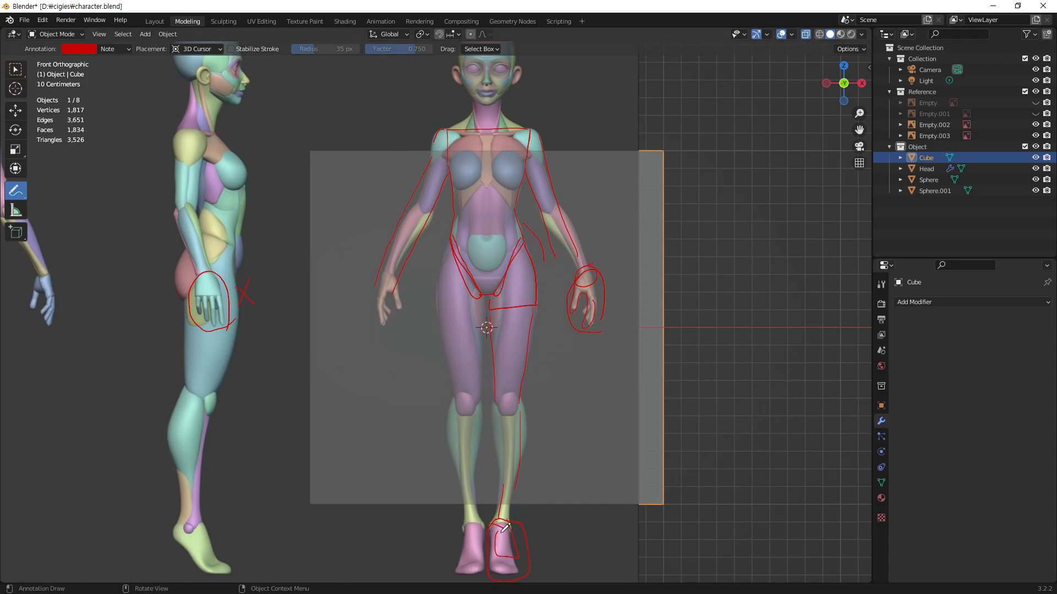
{"action": "left_click_drag", "start_coordinate": [492, 558], "coordinate": [507, 577]}
{"action": "mouse_move", "coordinate": [603, 337]}
{"action": "left_mouse_down"}
{"action": "mouse_move", "coordinate": [565, 324]}
{"action": "mouse_move", "coordinate": [560, 297]}
{"action": "mouse_move", "coordinate": [583, 261]}
{"action": "mouse_move", "coordinate": [612, 267]}
{"action": "mouse_move", "coordinate": [614, 332]}
{"action": "left_mouse_up"}
Step: Delete the annotation layer with all its strokes and return to the selection tool
{"action": "left_click", "coordinate": [125, 51]}
{"action": "left_click", "coordinate": [186, 67]}
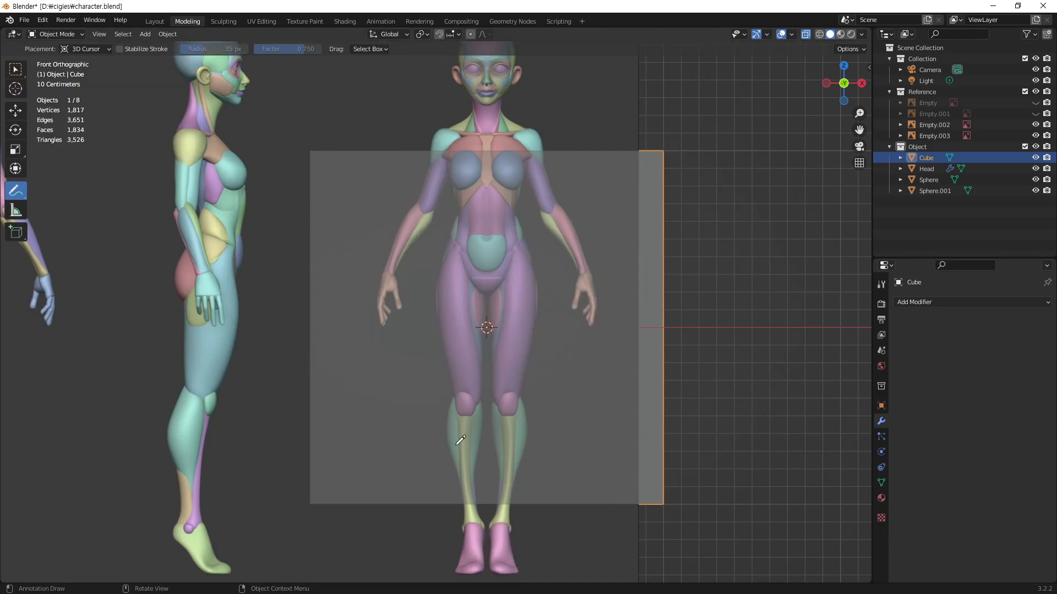
{"action": "key", "text": "w"}
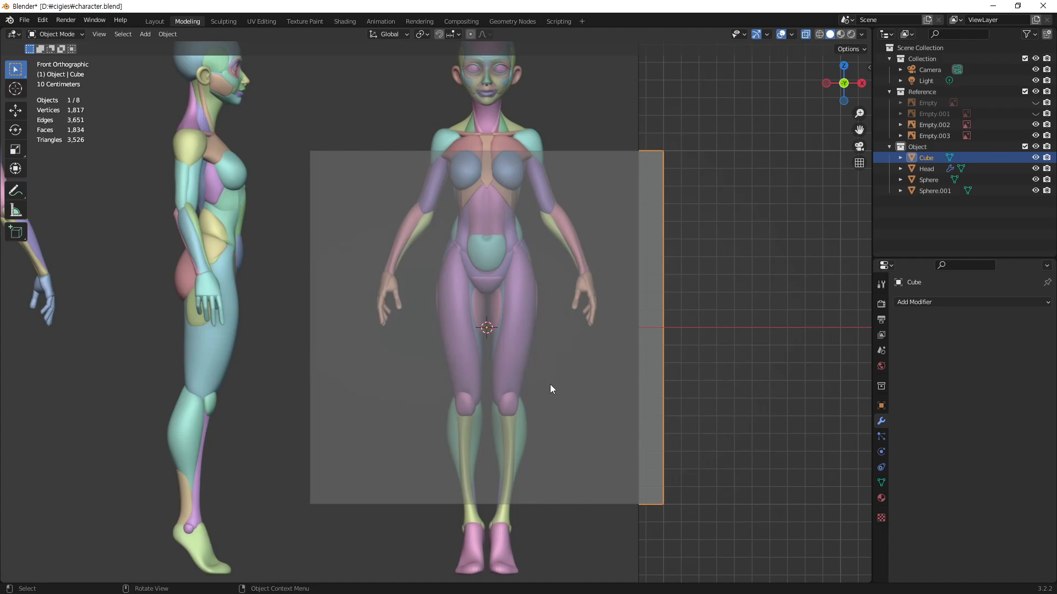
Step: Move the cube up along Z to the waist and scale it down uniformly to about the torso's width
{"action": "key", "text": "g"}
{"action": "key", "text": "z"}
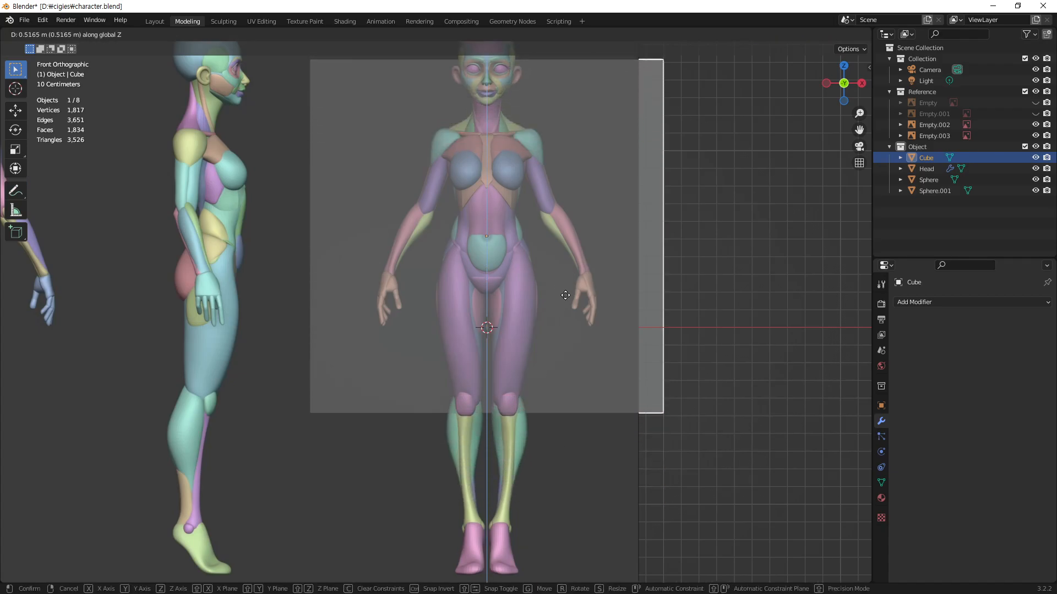
{"action": "left_click", "coordinate": [612, 280]}
{"action": "key", "text": "s"}
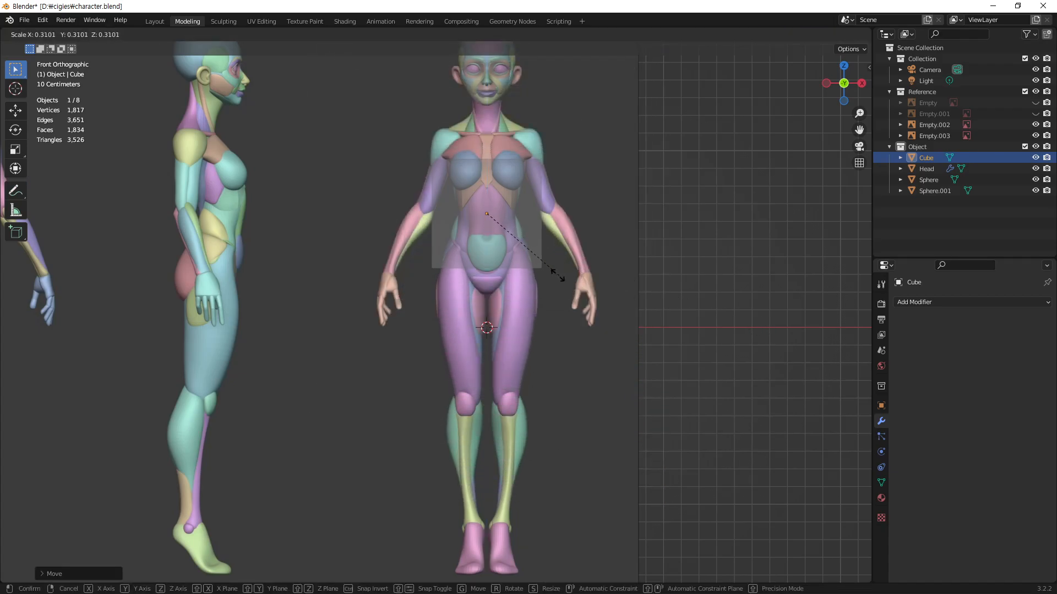
{"action": "left_click", "coordinate": [532, 273]}
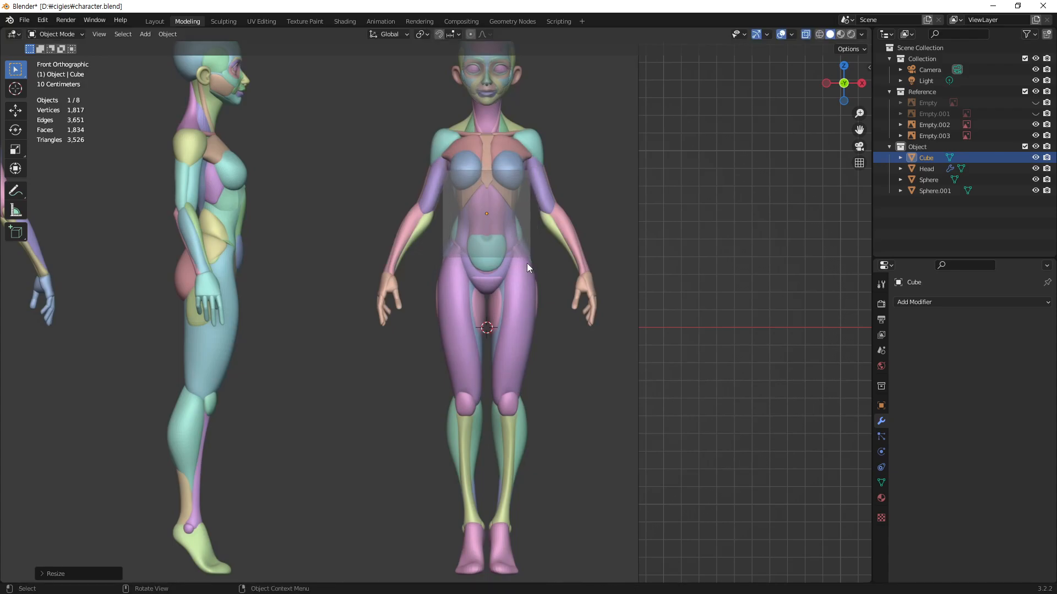
Step: Move the cube up about 0.235 m along Z so its top edge meets the shoulder line
{"action": "scroll", "coordinate": [485, 354], "scroll_direction": "up", "scroll_amount": 5}
{"action": "middle_click_drag", "start_coordinate": [553, 256], "coordinate": [479, 368], "text": "shift"}
{"action": "key", "text": "g"}
{"action": "key", "text": "z"}
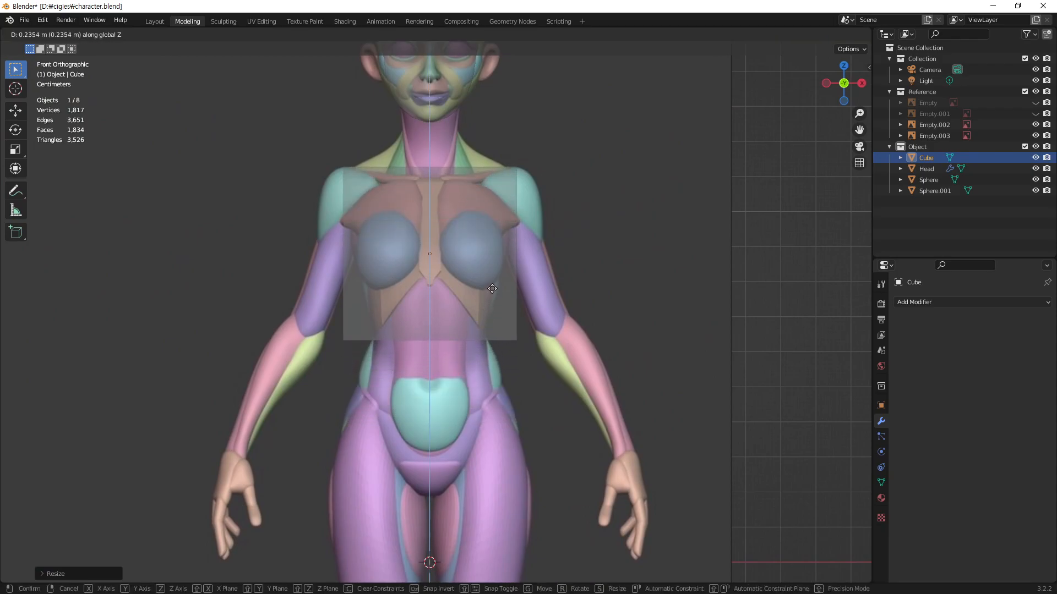
{"action": "left_click", "coordinate": [492, 289]}
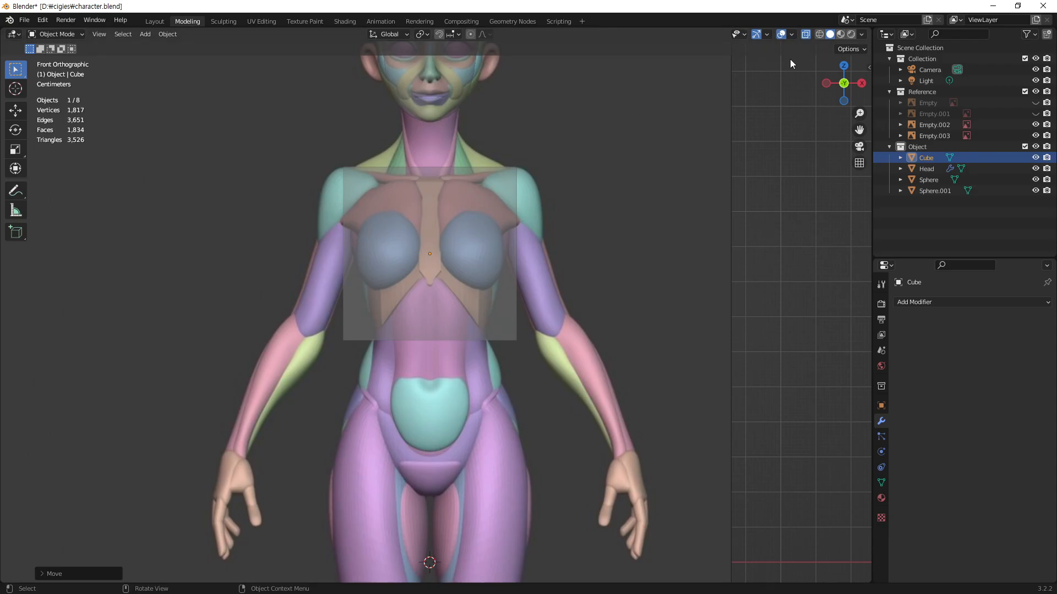
Step: Try the wireframe overlay in the viewport, turn it off again, and reselect the cube
{"action": "left_click", "coordinate": [792, 34]}
{"action": "left_click", "coordinate": [724, 219]}
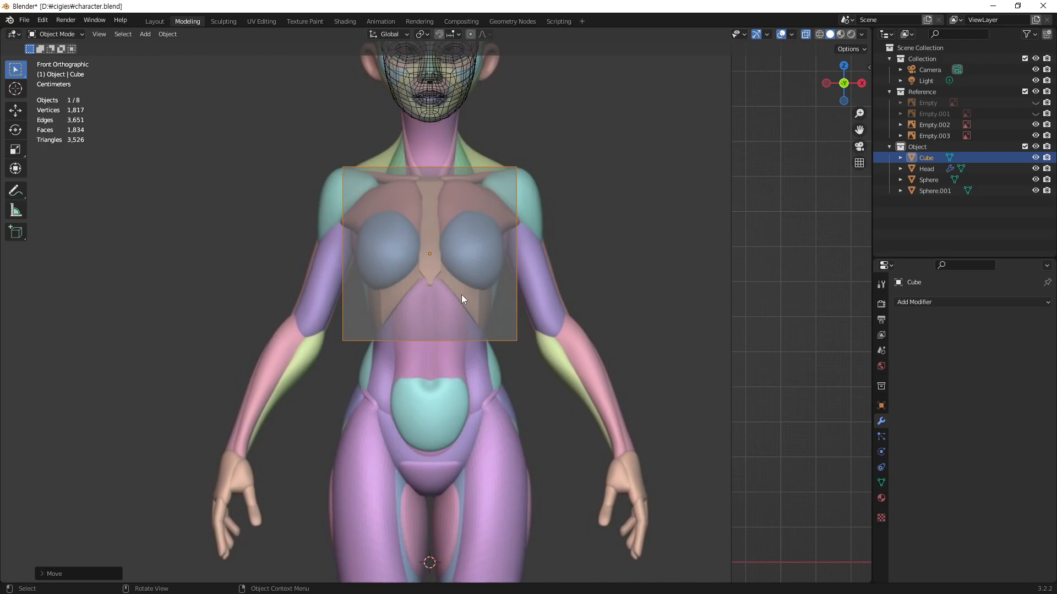
{"action": "left_click", "coordinate": [791, 35]}
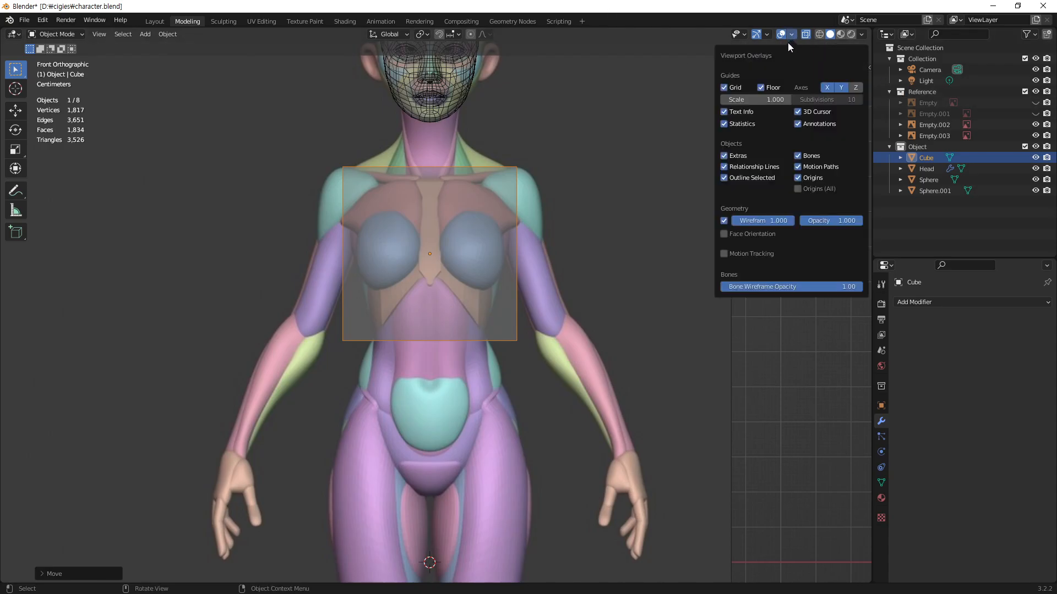
{"action": "left_click", "coordinate": [723, 221]}
{"action": "left_click", "coordinate": [488, 156]}
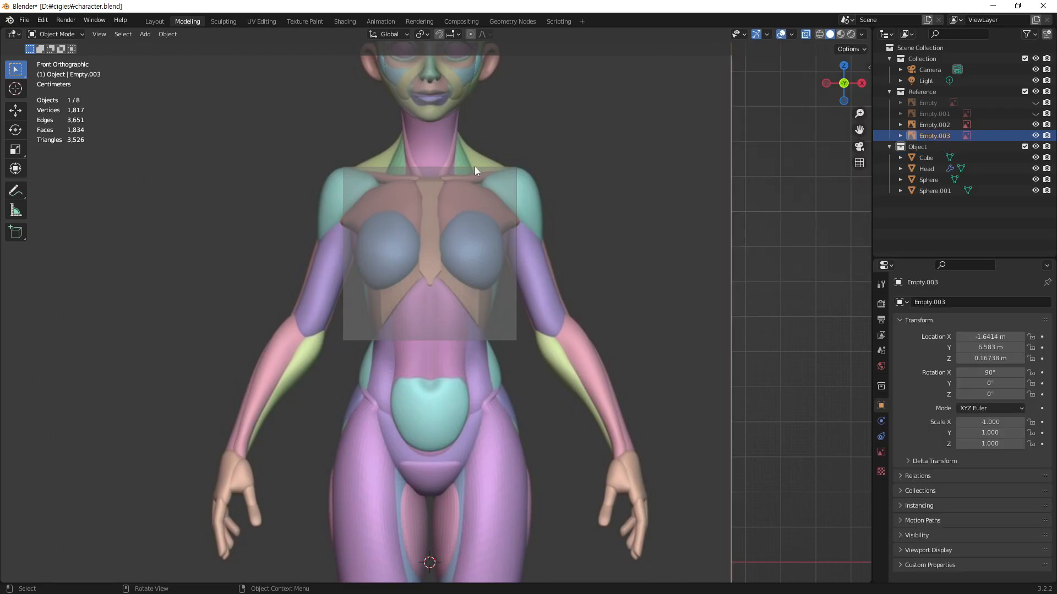
{"action": "left_click", "coordinate": [447, 255]}
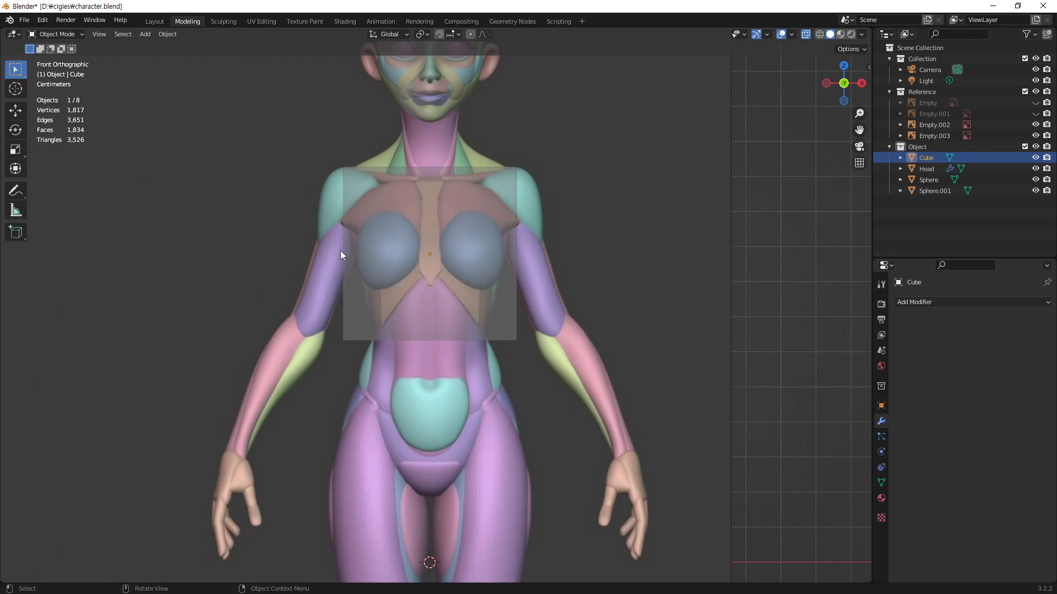
Step: Enter Edit Mode on the cube and add a centred vertical loop cut that splits it in half
{"action": "key", "text": "Tab"}
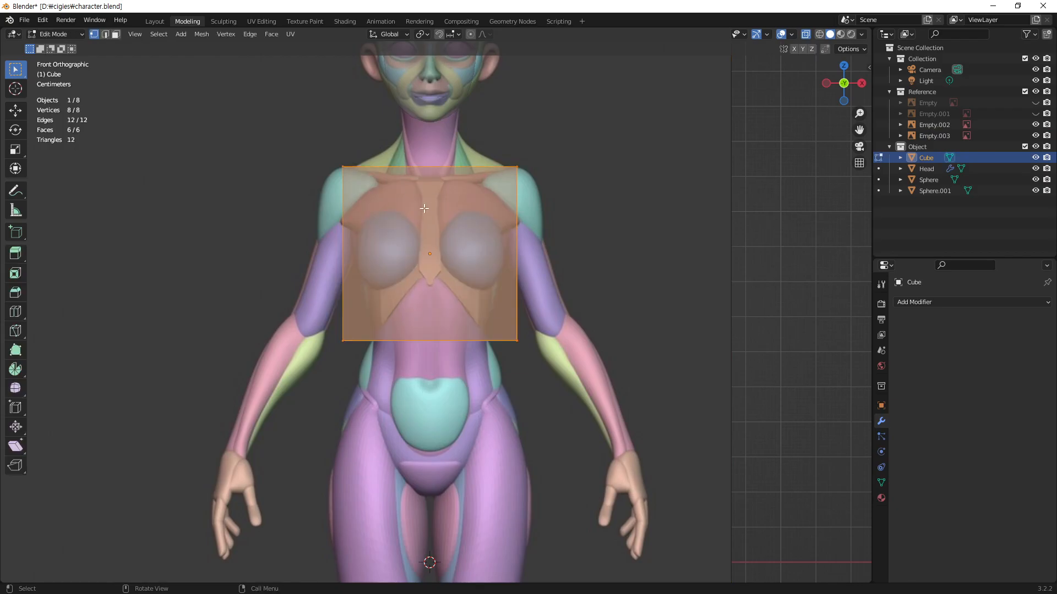
{"action": "key", "text": "ctrl+r"}
{"action": "left_click", "coordinate": [433, 173]}
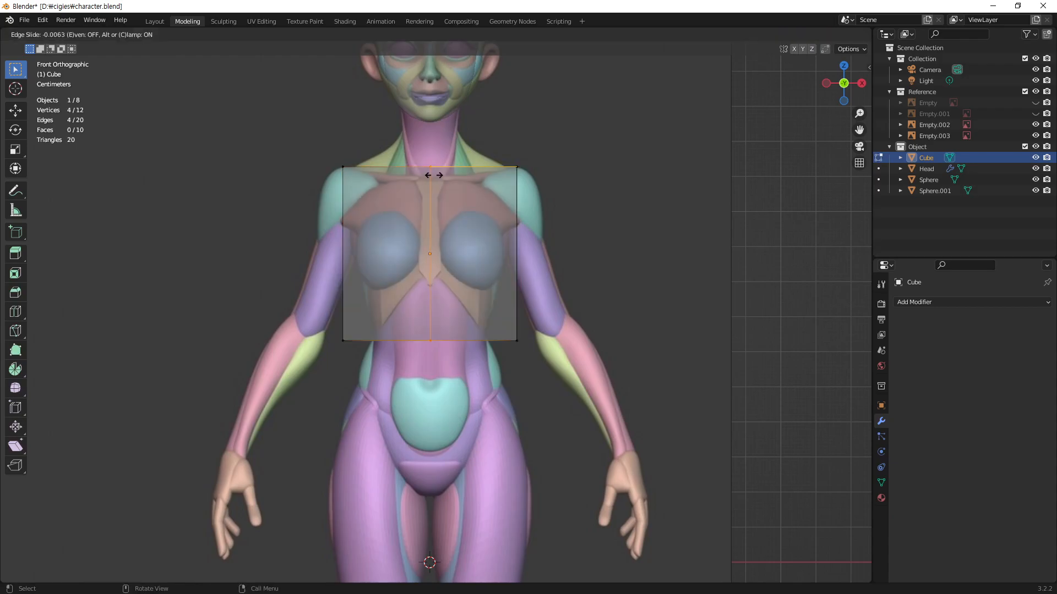
{"action": "right_click", "coordinate": [468, 248]}
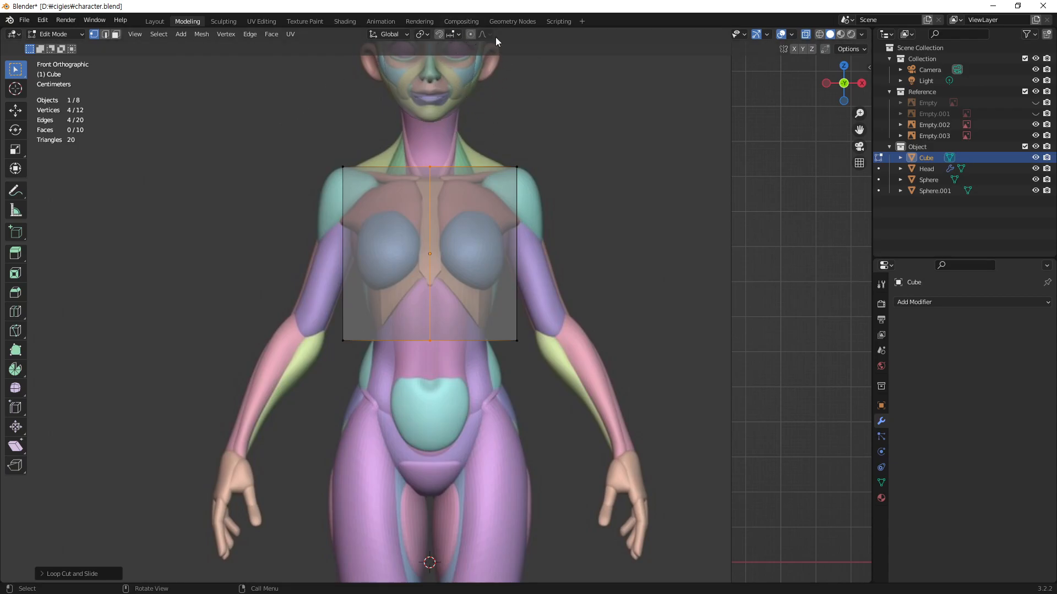
Step: Delete the vertices of the cube's negative-X half, keeping the centre loop and the positive-X half
{"action": "middle_click_drag", "start_coordinate": [458, 143], "coordinate": [457, 231], "text": "shift"}
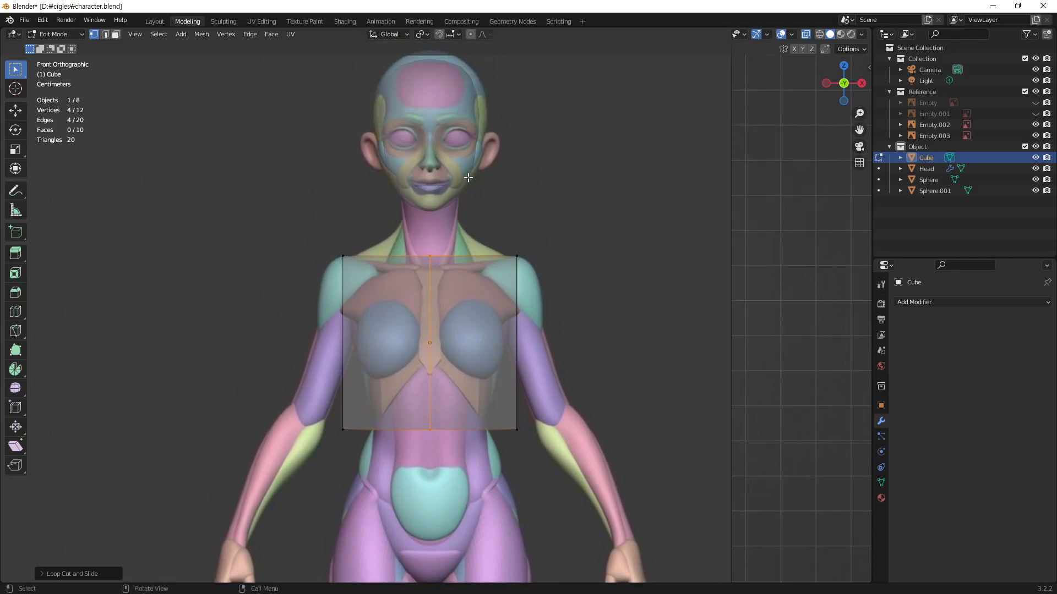
{"action": "scroll", "coordinate": [464, 213], "scroll_direction": "down", "scroll_amount": 2}
{"action": "middle_click_drag", "start_coordinate": [462, 231], "coordinate": [508, 255]}
{"action": "middle_click_drag", "start_coordinate": [522, 219], "coordinate": [404, 200]}
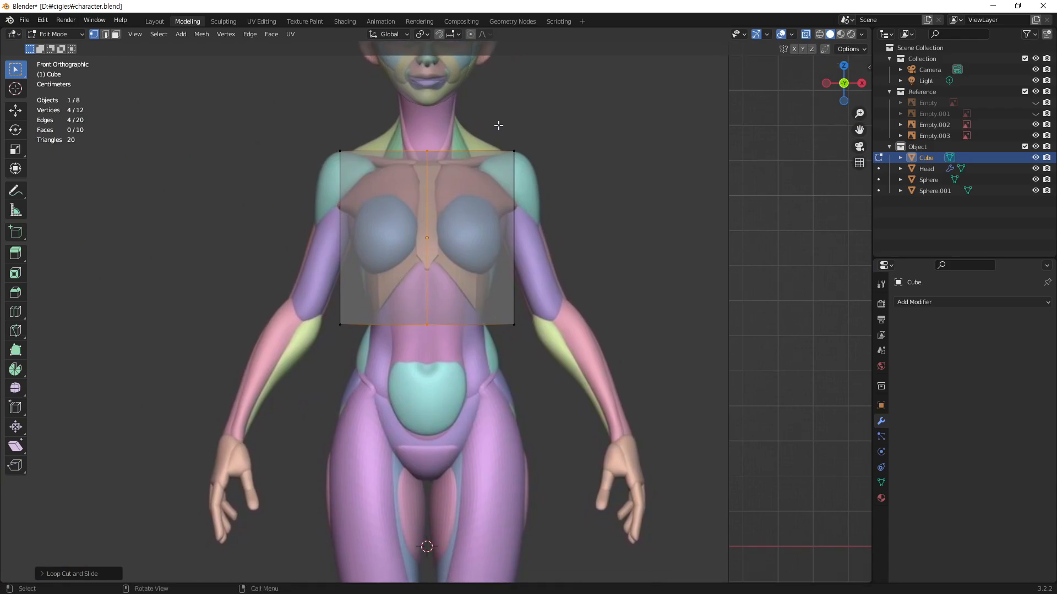
{"action": "left_click_drag", "start_coordinate": [294, 123], "coordinate": [369, 407]}
{"action": "key", "text": "x"}
{"action": "left_click", "coordinate": [365, 231]}
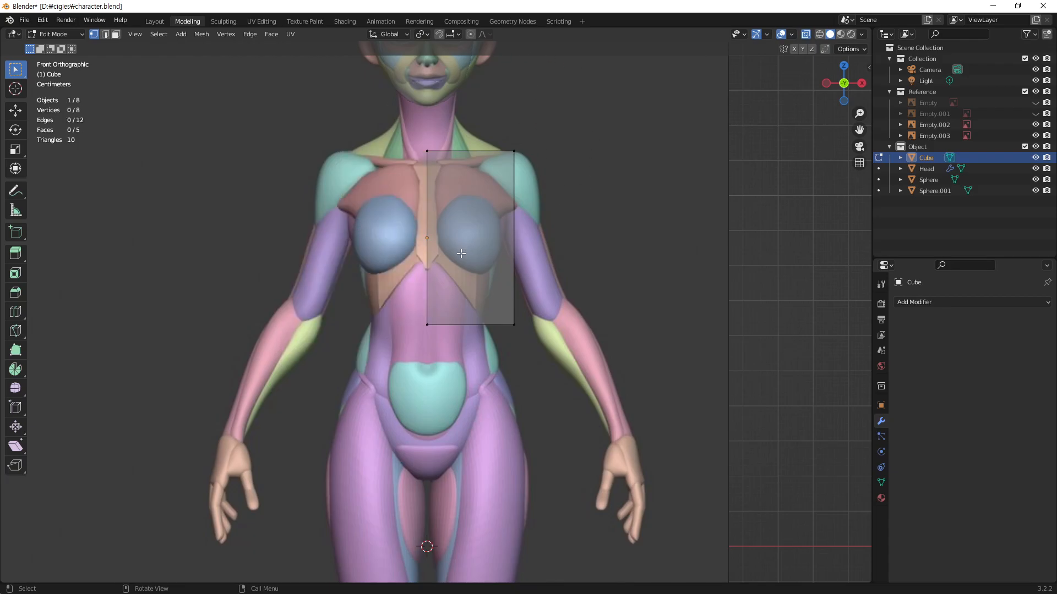
{"action": "mouse_move", "coordinate": [471, 290]}
{"action": "middle_mouse_down", "text": "shift"}
{"action": "mouse_move", "coordinate": [470, 244]}
{"action": "mouse_move", "coordinate": [467, 284]}
{"action": "middle_mouse_up", "text": "shift"}
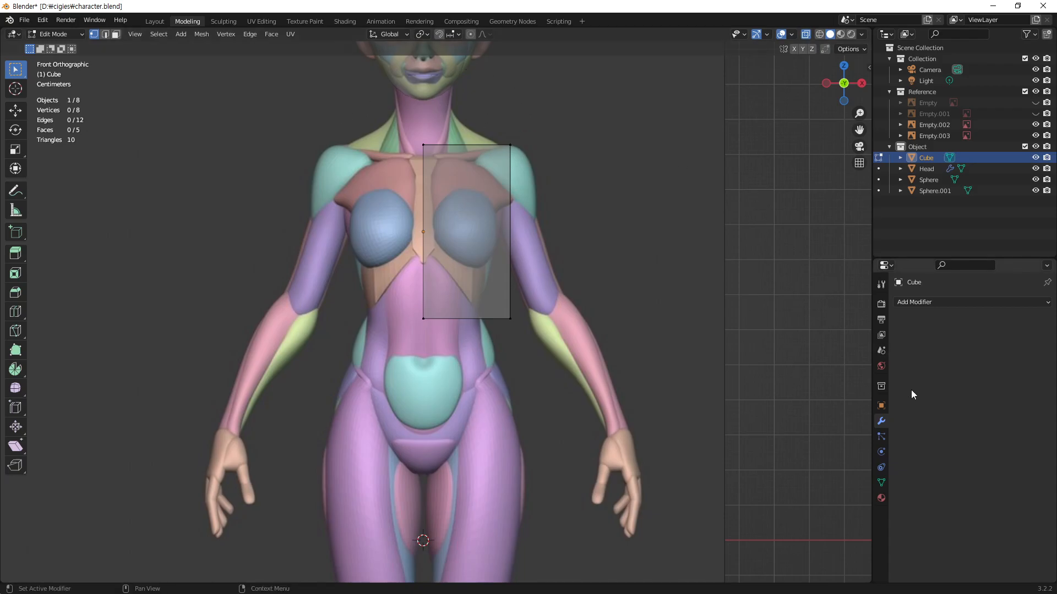
Step: Add a Mirror modifier on the X axis to the half cube and check the mirrored result from the front
{"action": "left_click", "coordinate": [936, 304]}
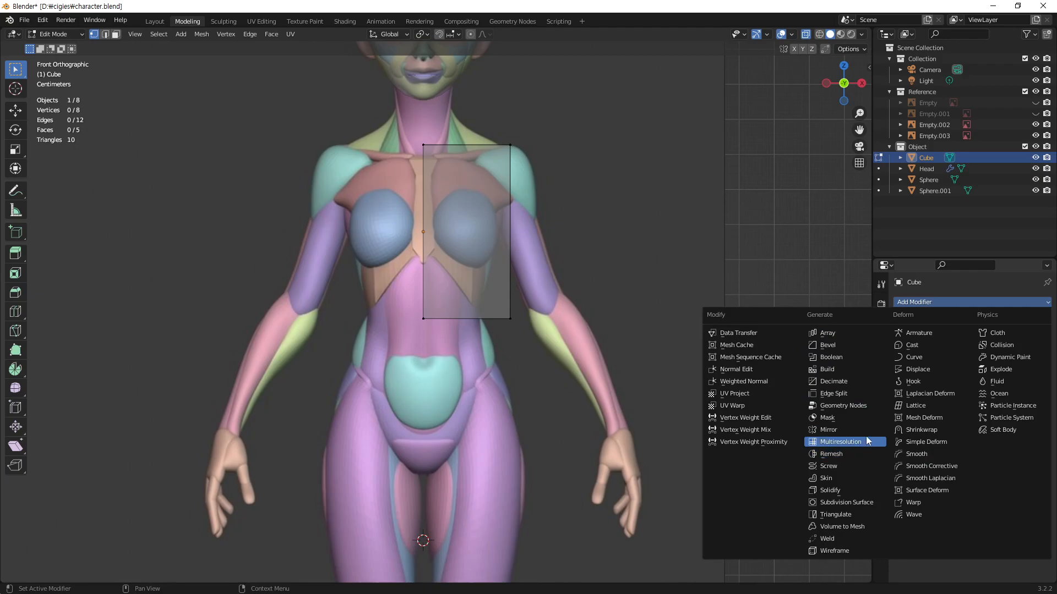
{"action": "left_click", "coordinate": [848, 430]}
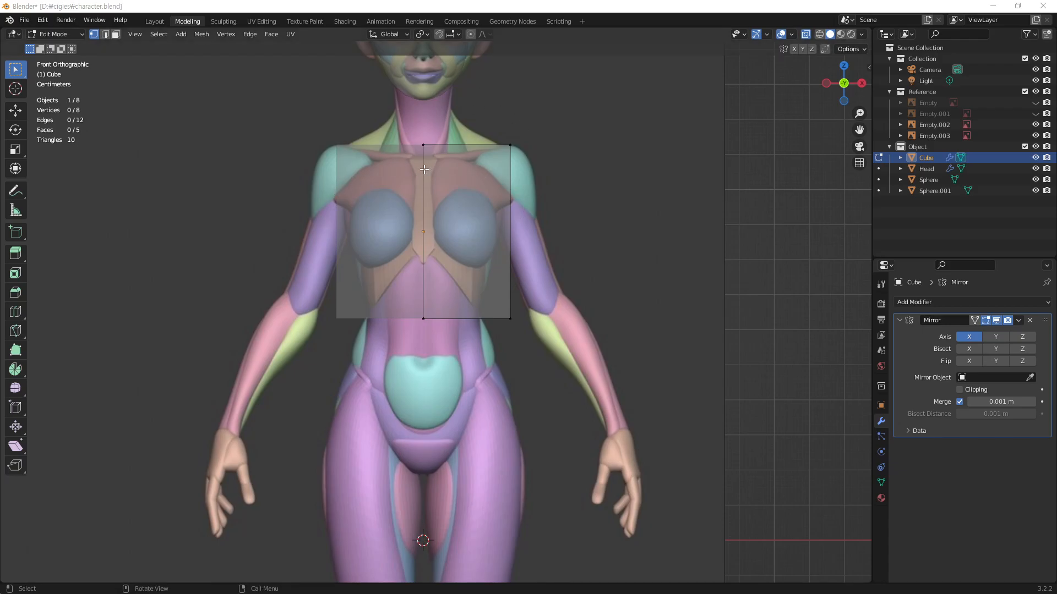
{"action": "mouse_move", "coordinate": [473, 343]}
{"action": "middle_mouse_down"}
{"action": "mouse_move", "coordinate": [458, 321]}
{"action": "mouse_move", "coordinate": [457, 349]}
{"action": "middle_mouse_up"}
{"action": "key", "text": "KP_1"}
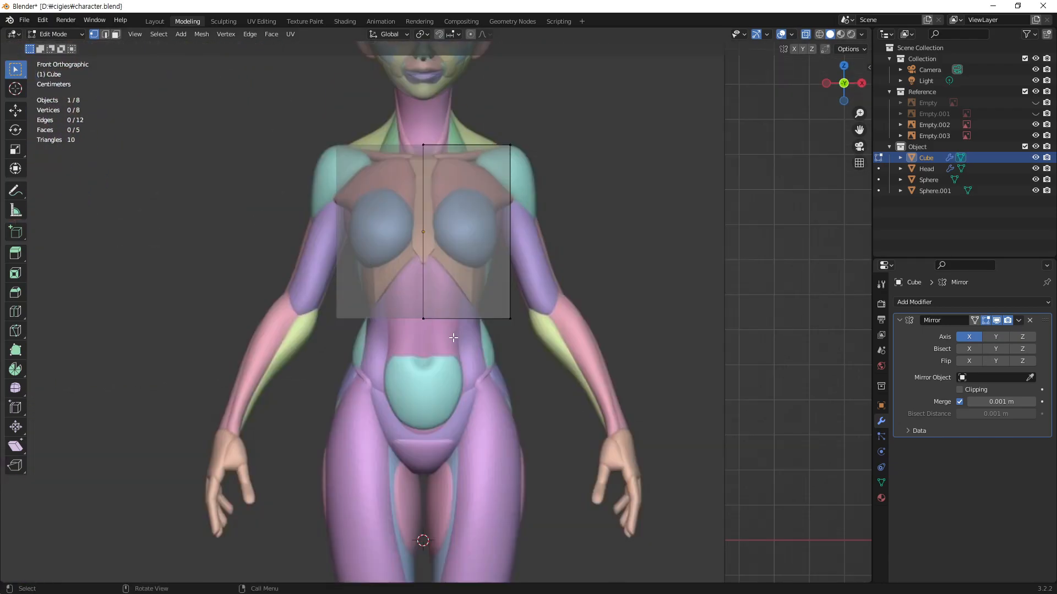
Step: Lower the half cube's bottom vertices about 0.44 m along Z to crotch level, and select its outer bottom edge
{"action": "middle_click_drag", "start_coordinate": [462, 307], "coordinate": [459, 253], "text": "shift"}
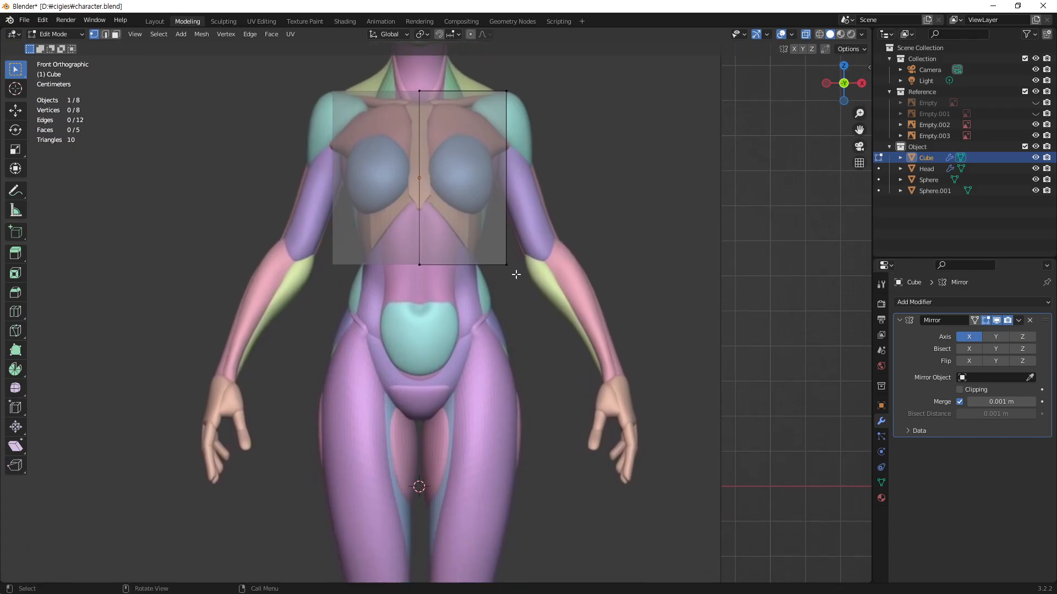
{"action": "left_click_drag", "start_coordinate": [537, 241], "coordinate": [414, 322]}
{"action": "key", "text": "g"}
{"action": "key", "text": "z"}
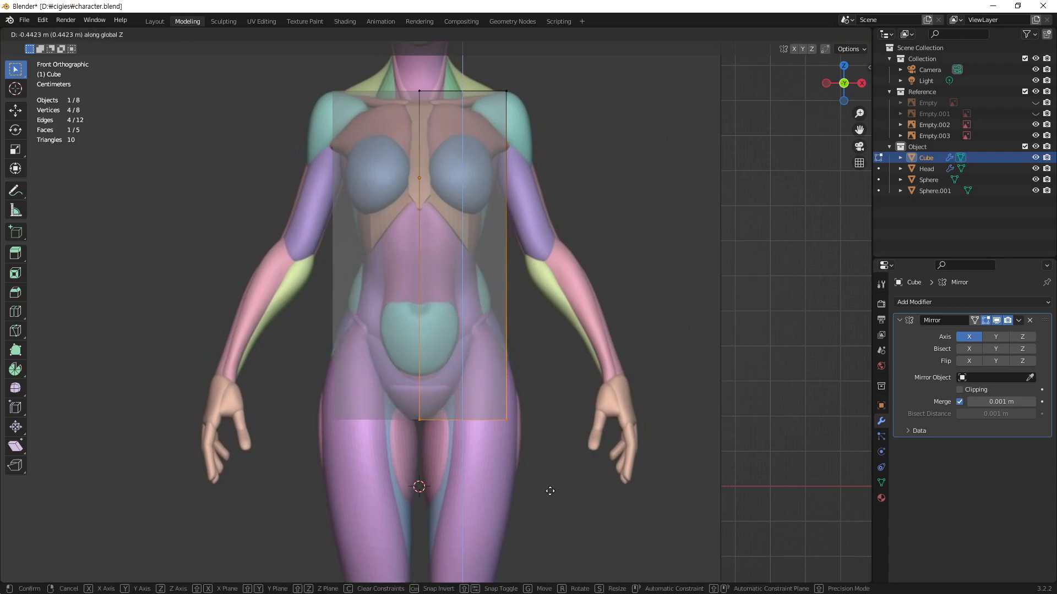
{"action": "left_click", "coordinate": [549, 493]}
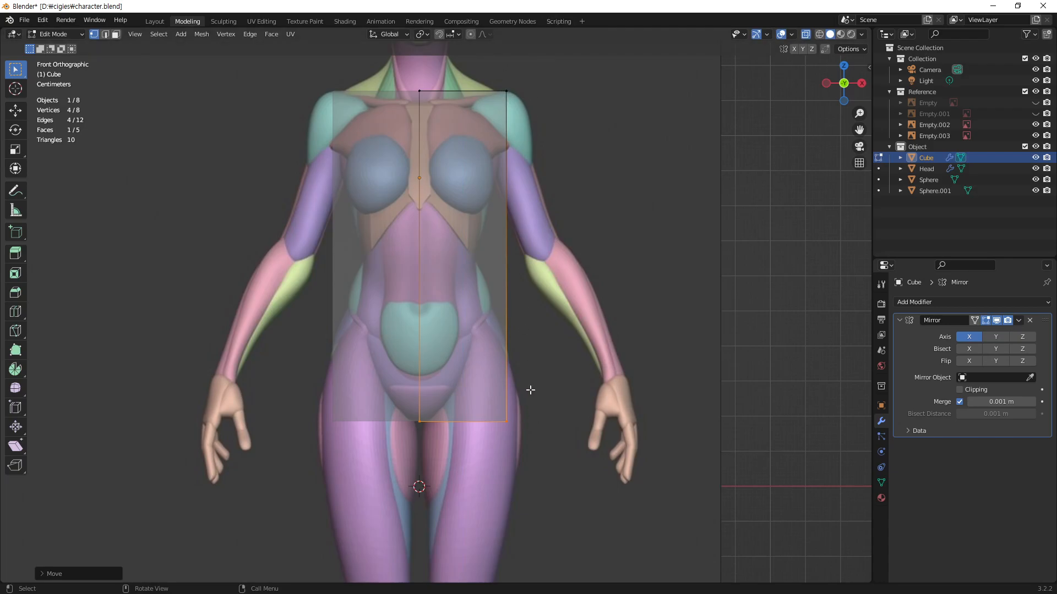
{"action": "left_click", "coordinate": [515, 408]}
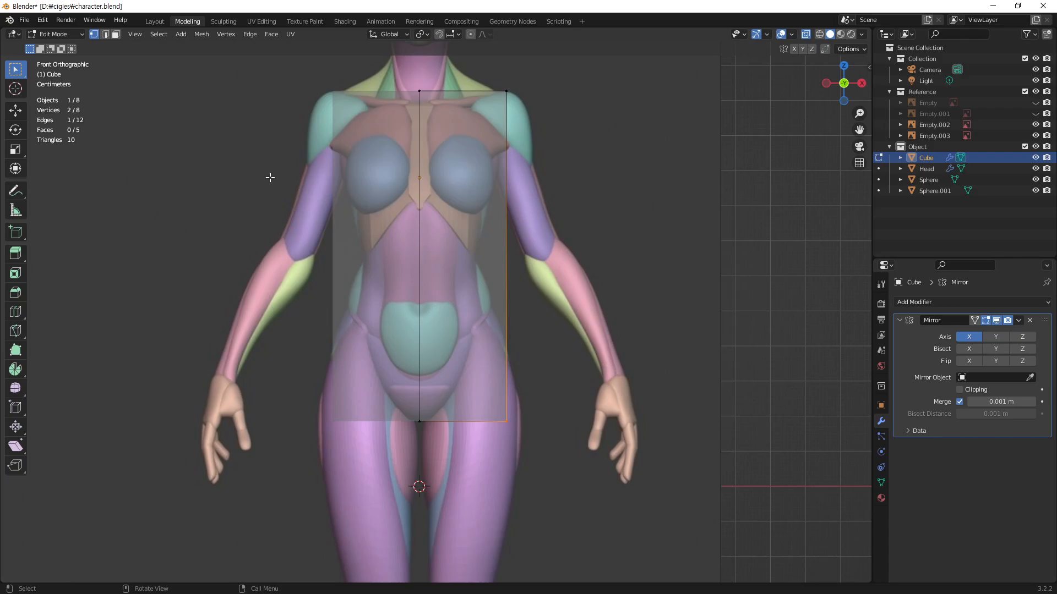
Step: Annotate a freehand sketch of the crotch and leg lines beside the figure, circling the short flat segment between the legs
{"action": "left_click", "coordinate": [15, 191]}
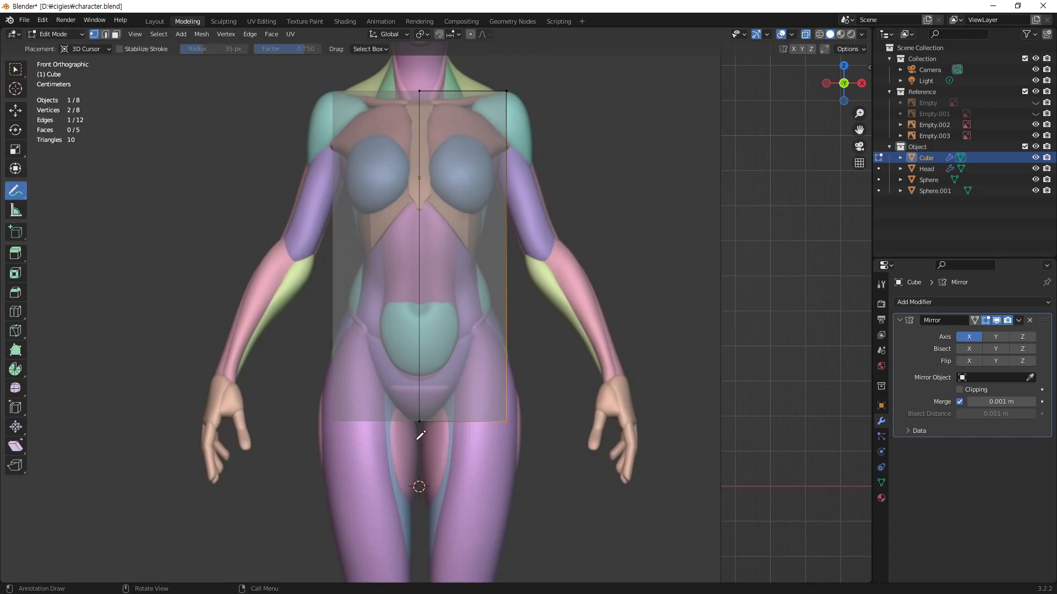
{"action": "left_click_drag", "start_coordinate": [627, 237], "coordinate": [676, 176]}
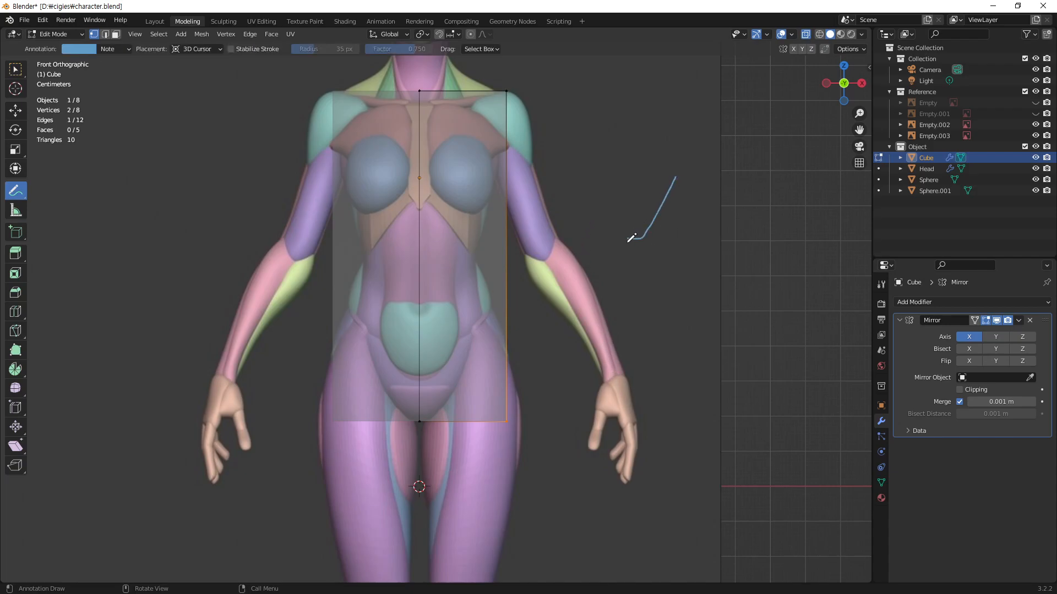
{"action": "left_click_drag", "start_coordinate": [627, 237], "coordinate": [609, 180]}
{"action": "left_click_drag", "start_coordinate": [679, 176], "coordinate": [652, 222]}
{"action": "left_click_drag", "start_coordinate": [608, 177], "coordinate": [662, 295]}
{"action": "left_click_drag", "start_coordinate": [676, 178], "coordinate": [710, 254]}
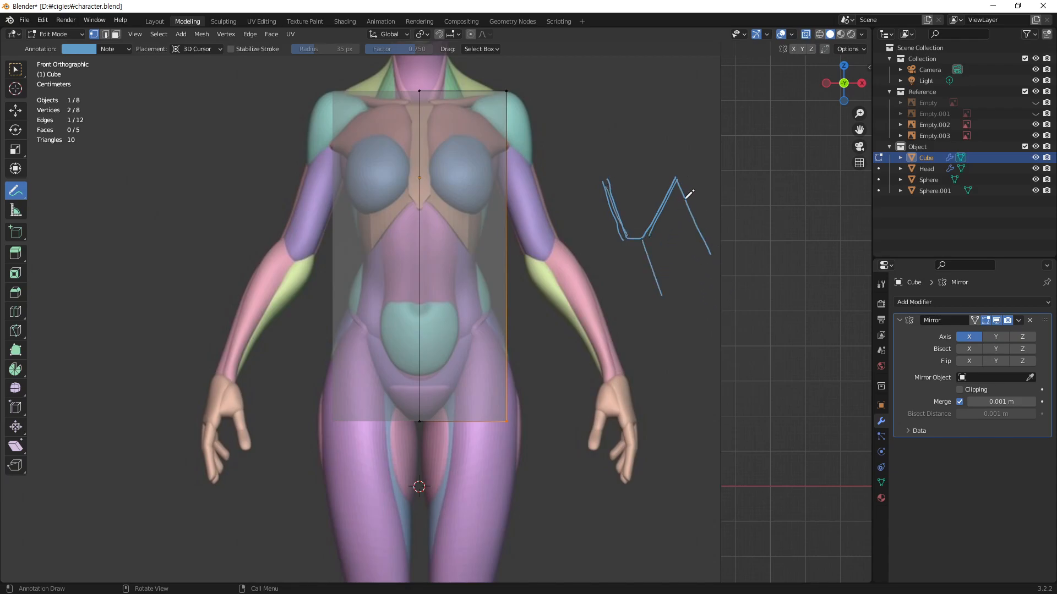
{"action": "mouse_move", "coordinate": [667, 267]}
{"action": "left_mouse_down"}
{"action": "mouse_move", "coordinate": [690, 259]}
{"action": "mouse_move", "coordinate": [714, 278]}
{"action": "left_mouse_up"}
{"action": "left_click_drag", "start_coordinate": [627, 240], "coordinate": [608, 307]}
{"action": "left_click_drag", "start_coordinate": [604, 179], "coordinate": [568, 249]}
{"action": "mouse_move", "coordinate": [656, 245]}
{"action": "left_mouse_down"}
{"action": "mouse_move", "coordinate": [619, 241]}
{"action": "mouse_move", "coordinate": [650, 245]}
{"action": "left_mouse_up"}
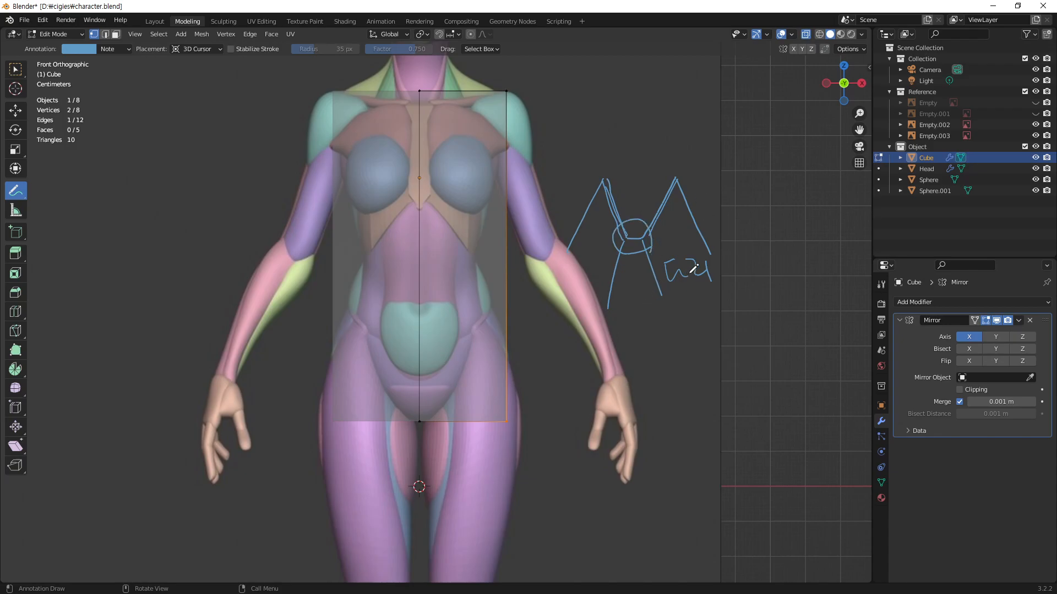
Step: Delete the annotation sketch beside the figure and return to box selection
{"action": "left_click", "coordinate": [128, 50]}
{"action": "left_click", "coordinate": [185, 70]}
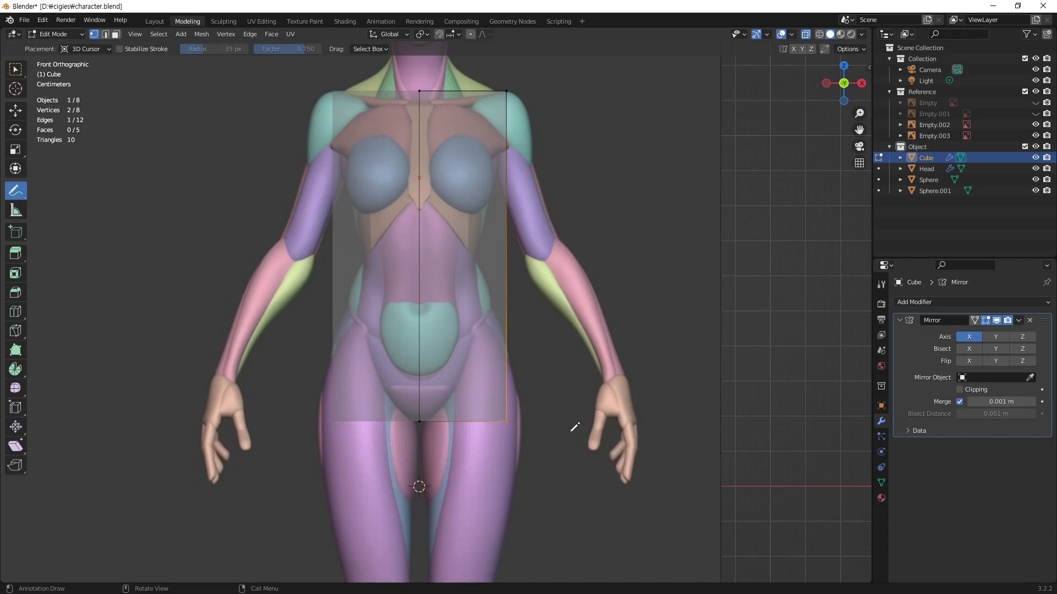
{"action": "key", "text": "w"}
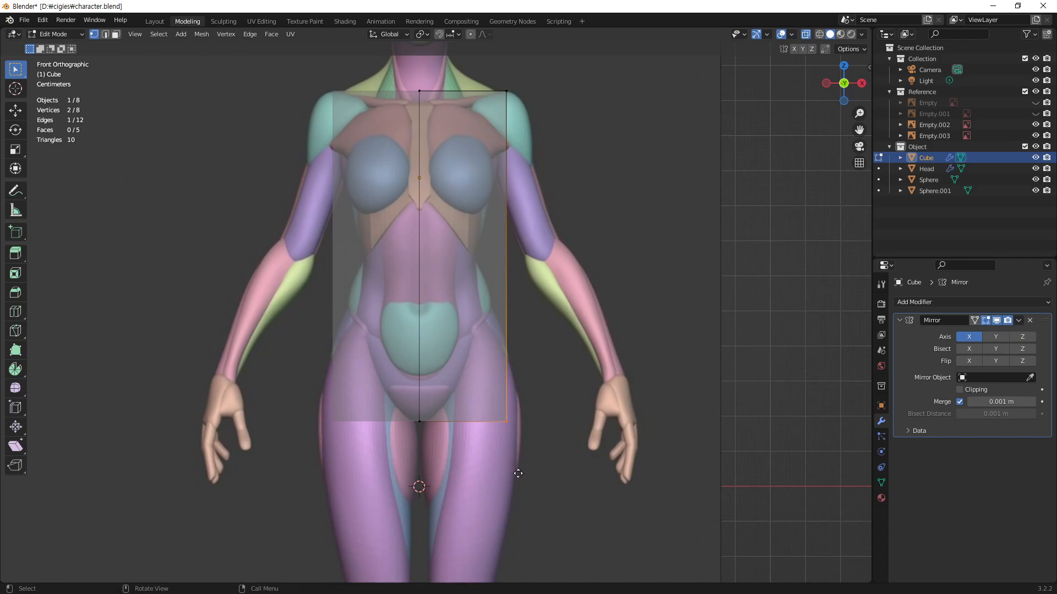
Step: Move the outer bottom vertices about 0.23 m along negative X until they sit close to the centre line, and deselect them
{"action": "key", "text": "g"}
{"action": "key", "text": "x"}
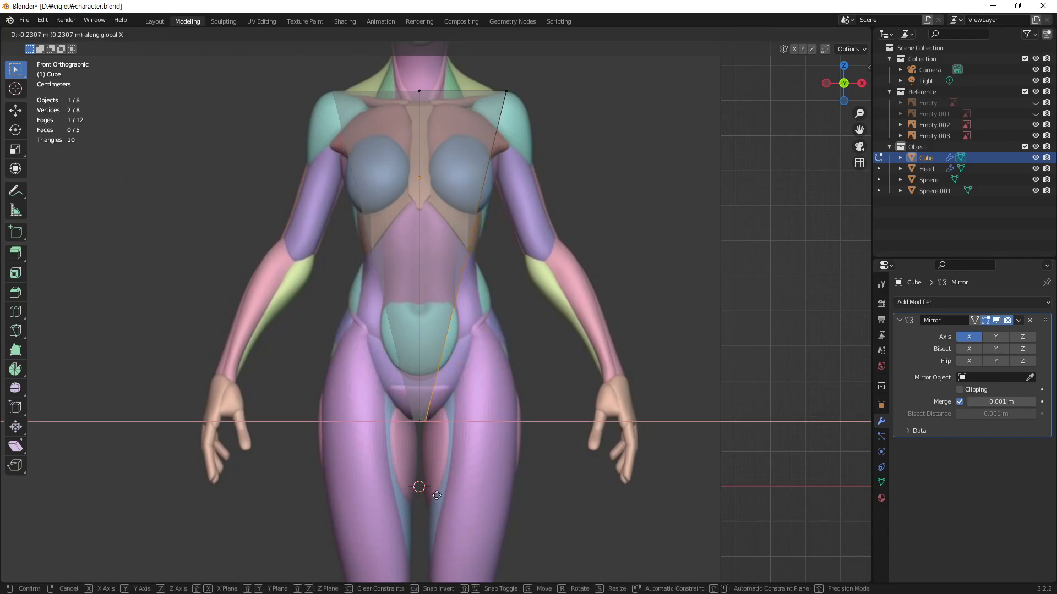
{"action": "left_click", "coordinate": [430, 501]}
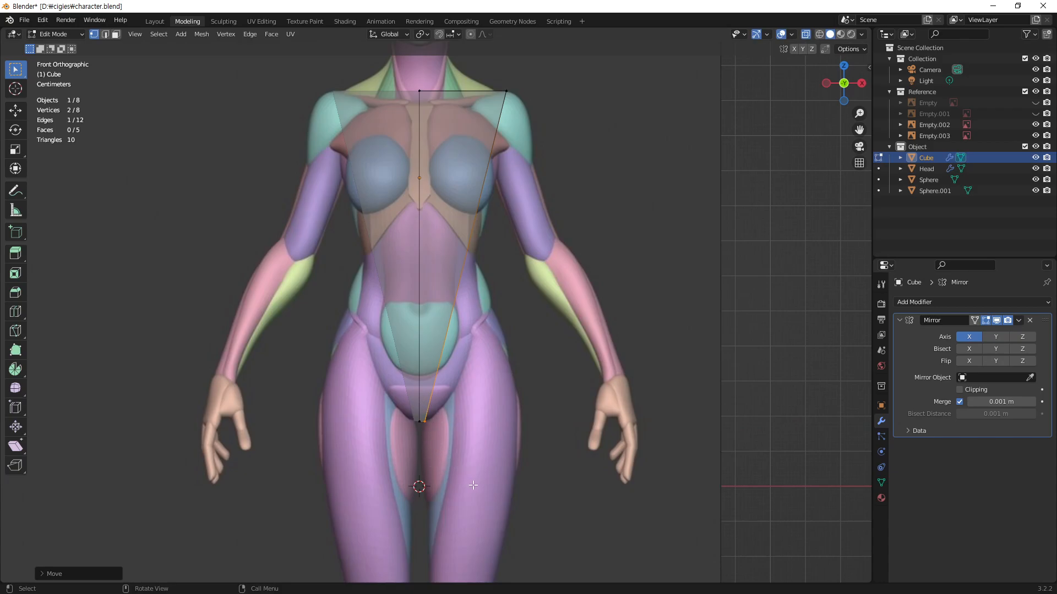
{"action": "key", "text": "g"}
{"action": "key", "text": "x"}
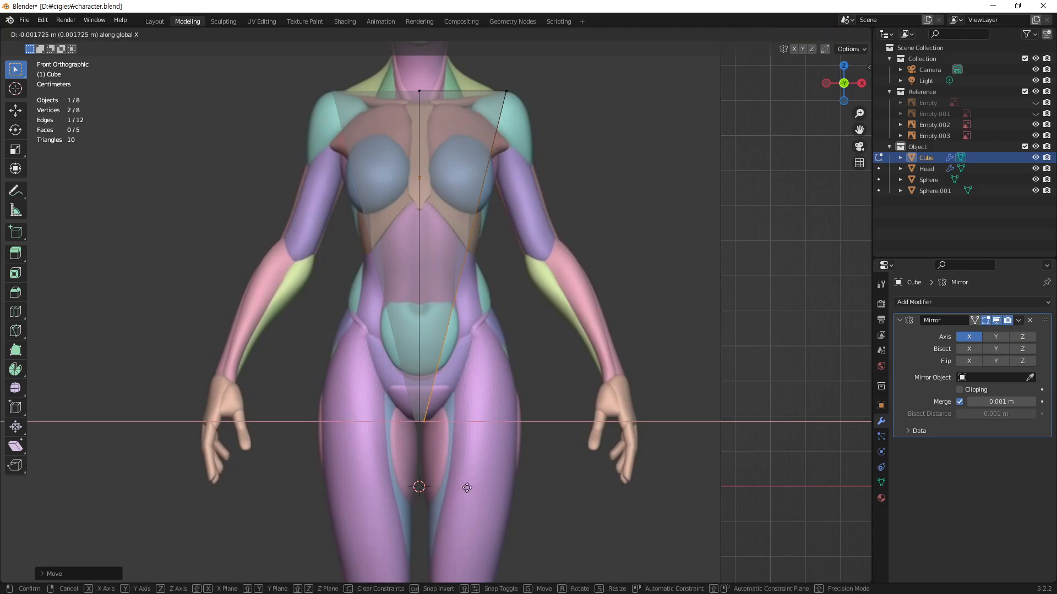
{"action": "left_click", "coordinate": [466, 487]}
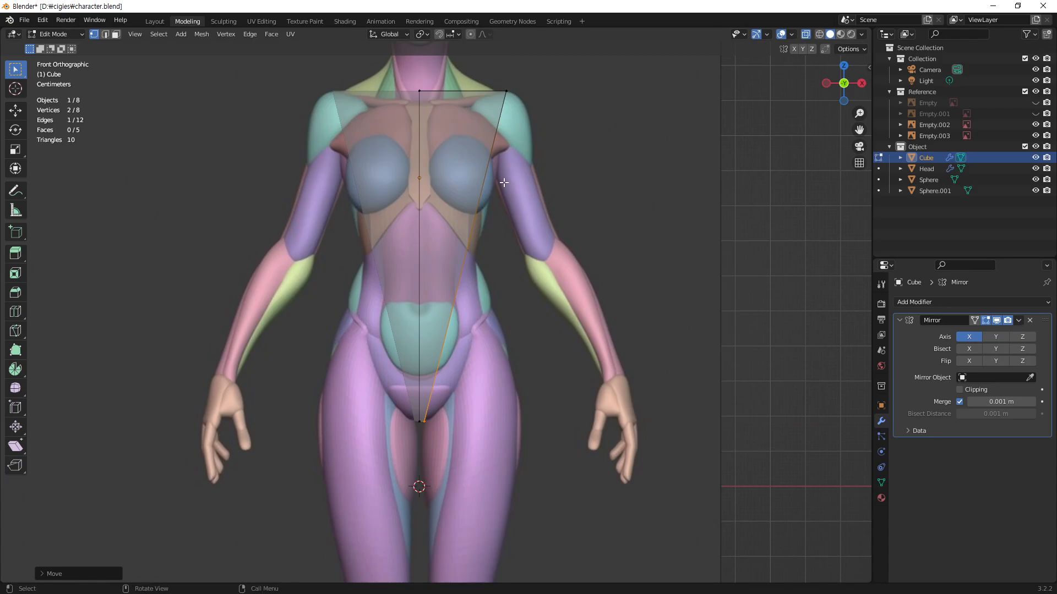
{"action": "left_click", "coordinate": [731, 262]}
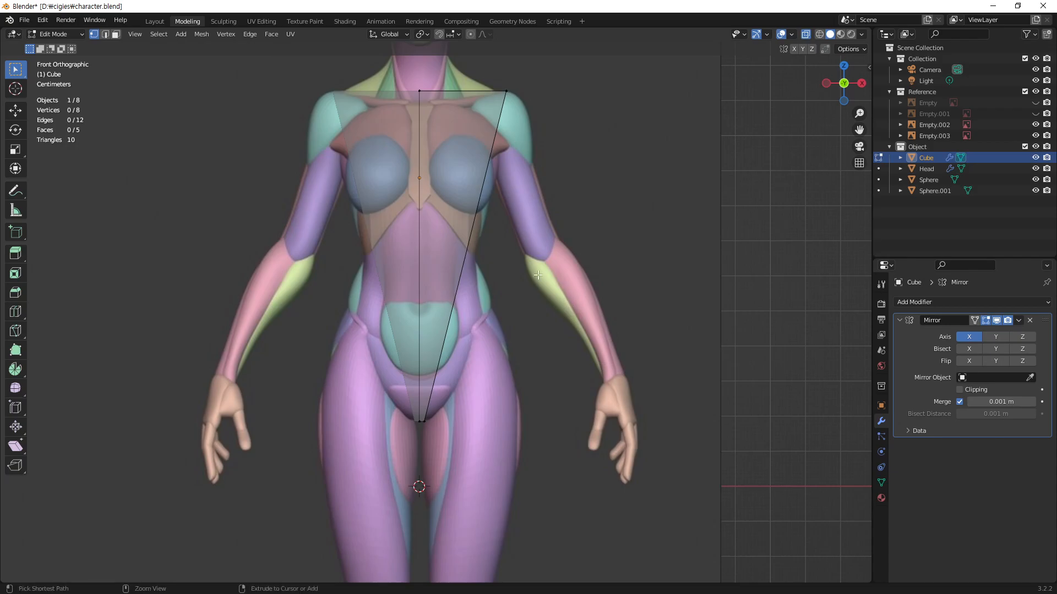
{"action": "key", "text": "ctrl+r"}
{"action": "left_click", "coordinate": [454, 257]}
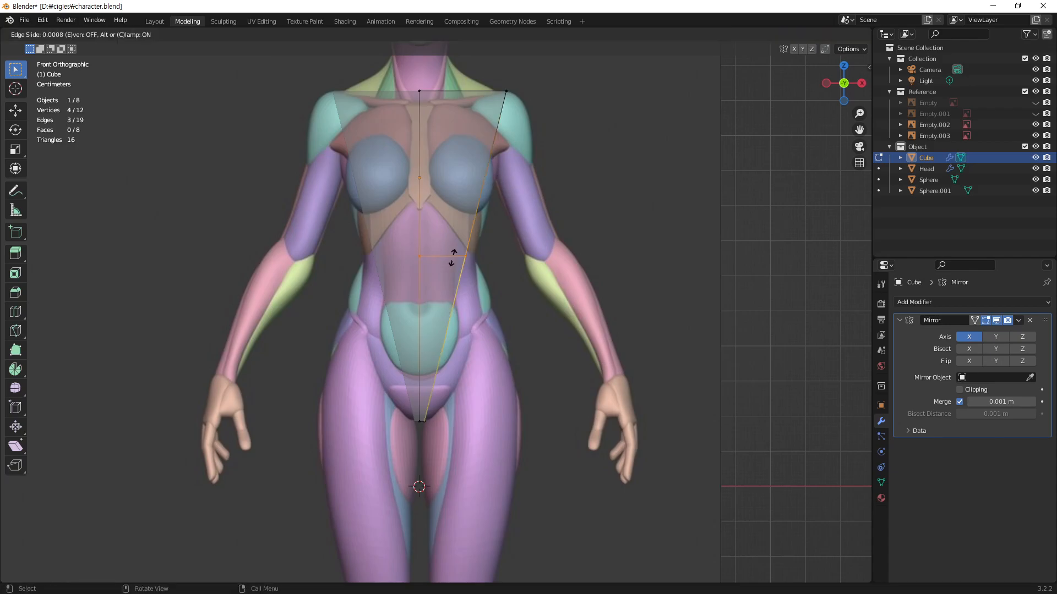
{"action": "left_click", "coordinate": [461, 181]}
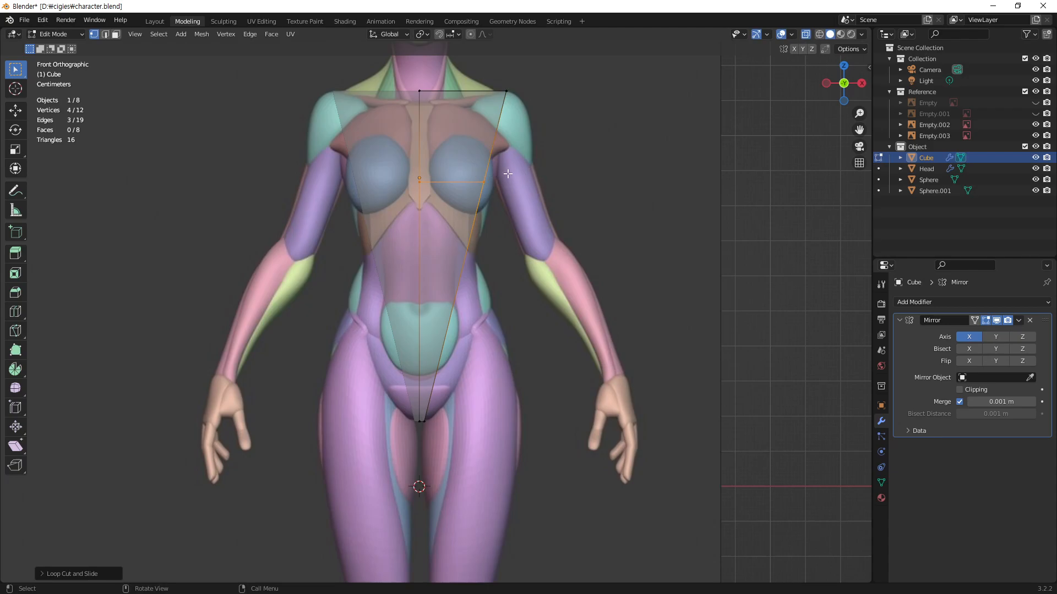
{"action": "key", "text": "ctrl+z"}
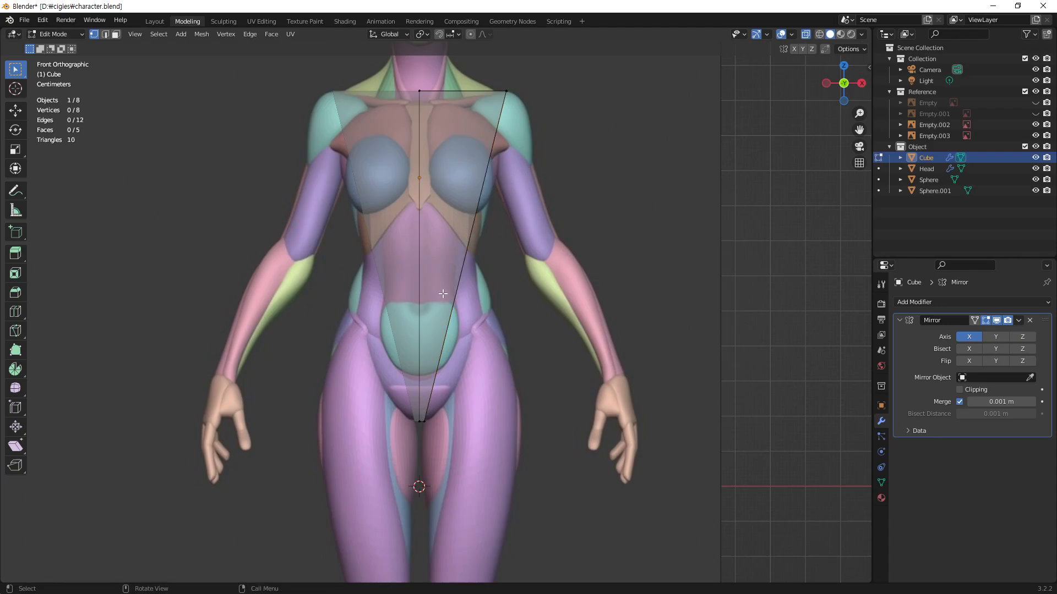
Step: Add three horizontal loop cuts to the torso block: just below the armpits, at the waist and at the upper hip line
{"action": "key", "text": "ctrl+r"}
{"action": "left_click", "coordinate": [456, 256]}
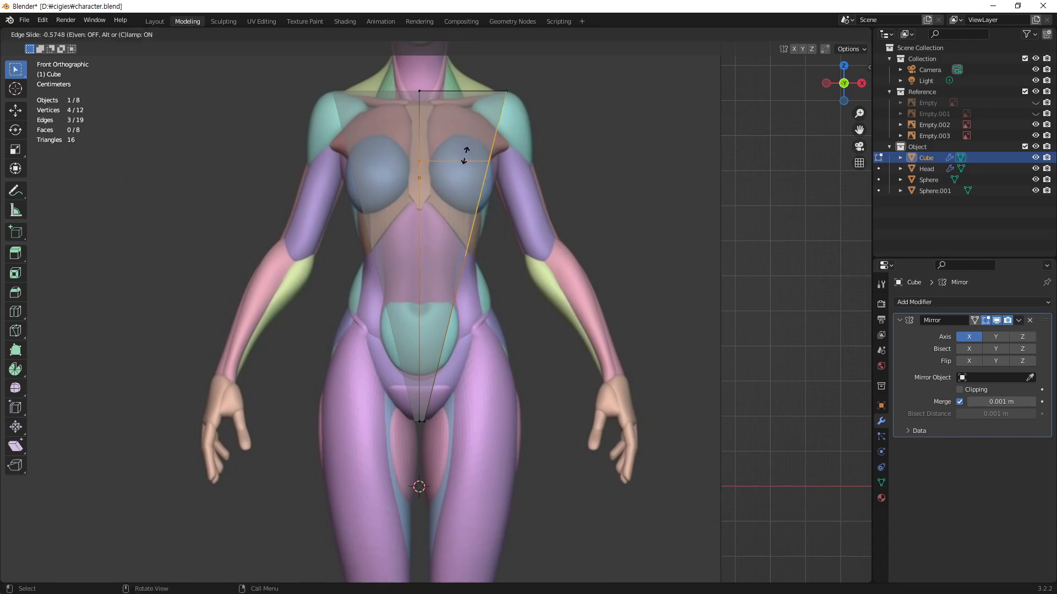
{"action": "left_click", "coordinate": [465, 155]}
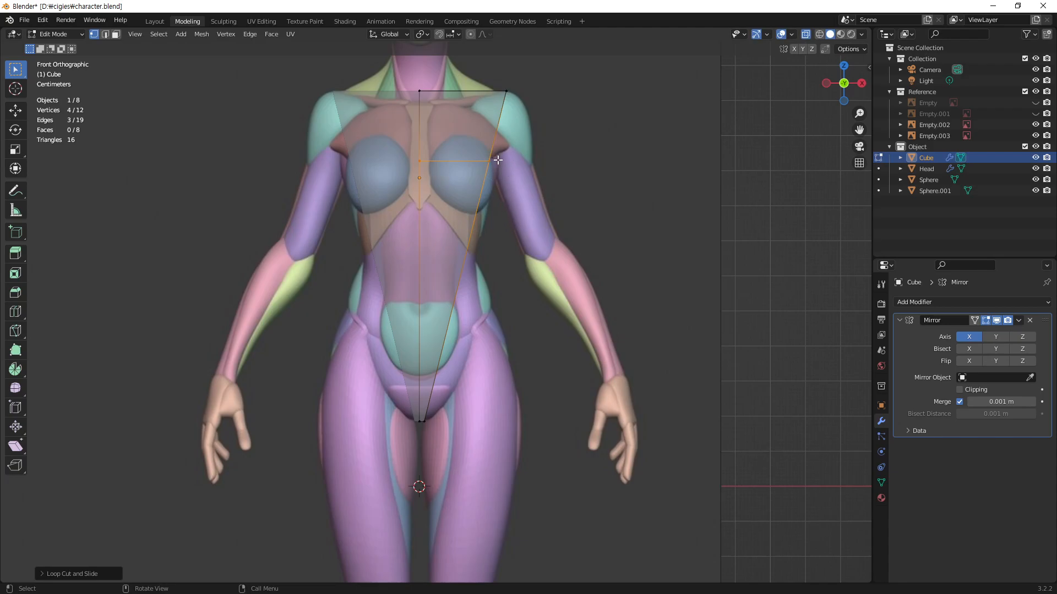
{"action": "key", "text": "ctrl+r"}
{"action": "left_click", "coordinate": [452, 270]}
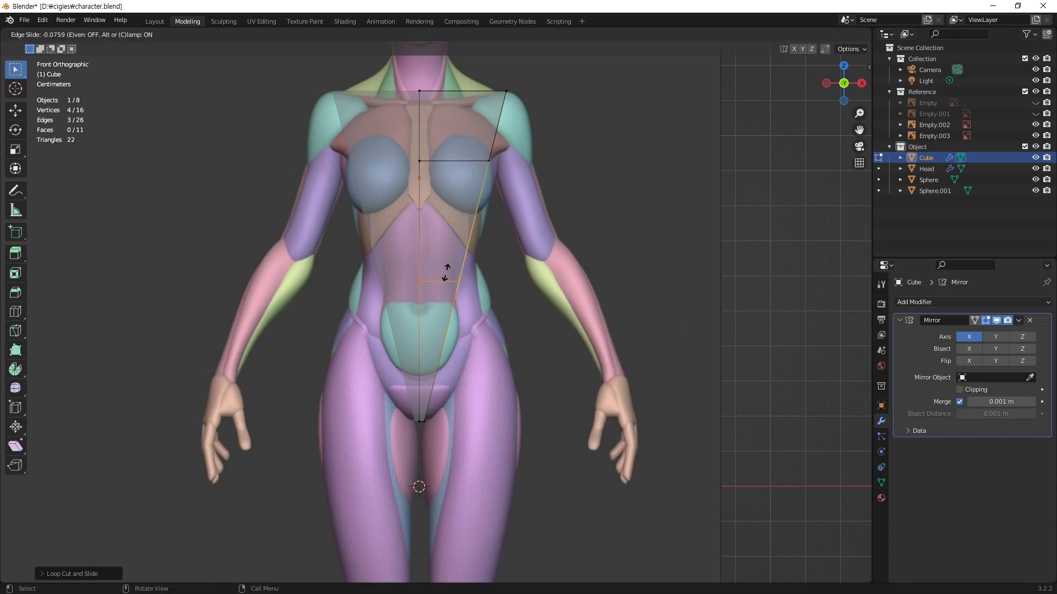
{"action": "left_click", "coordinate": [448, 254]}
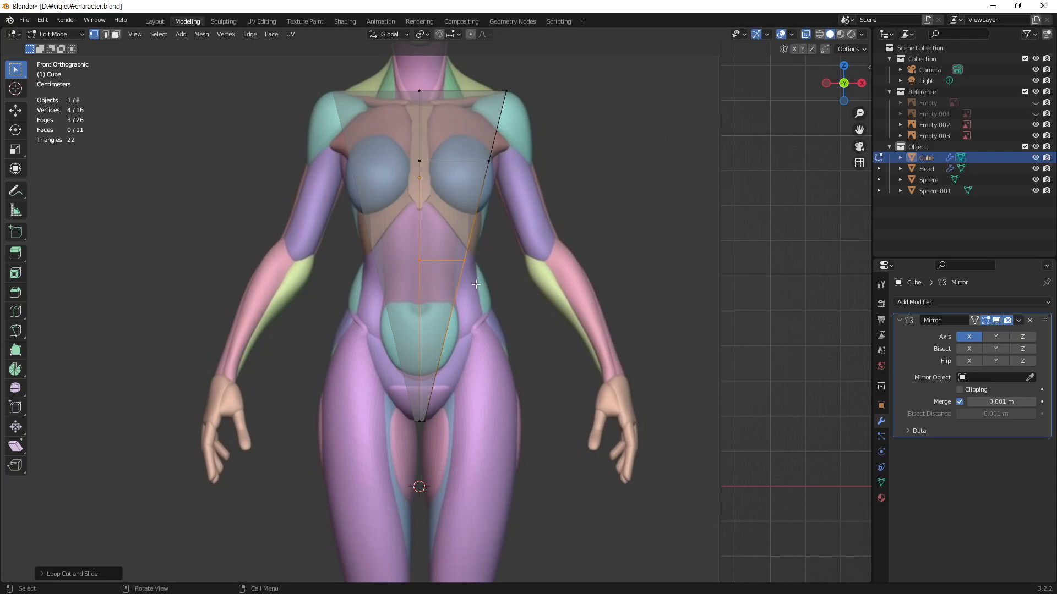
{"action": "key", "text": "ctrl+r"}
{"action": "left_click", "coordinate": [443, 336]}
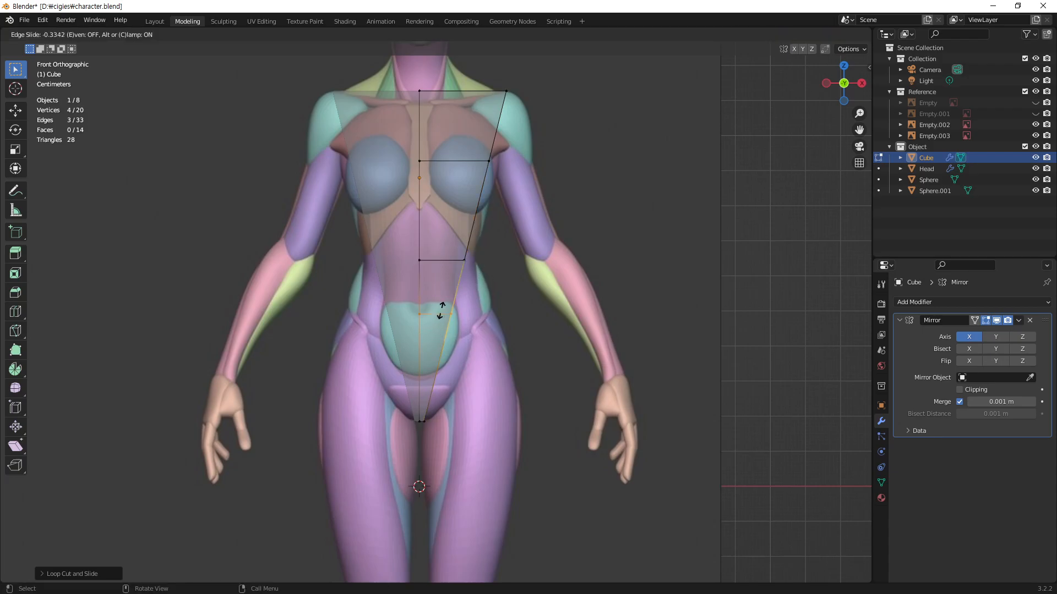
{"action": "left_click", "coordinate": [440, 306]}
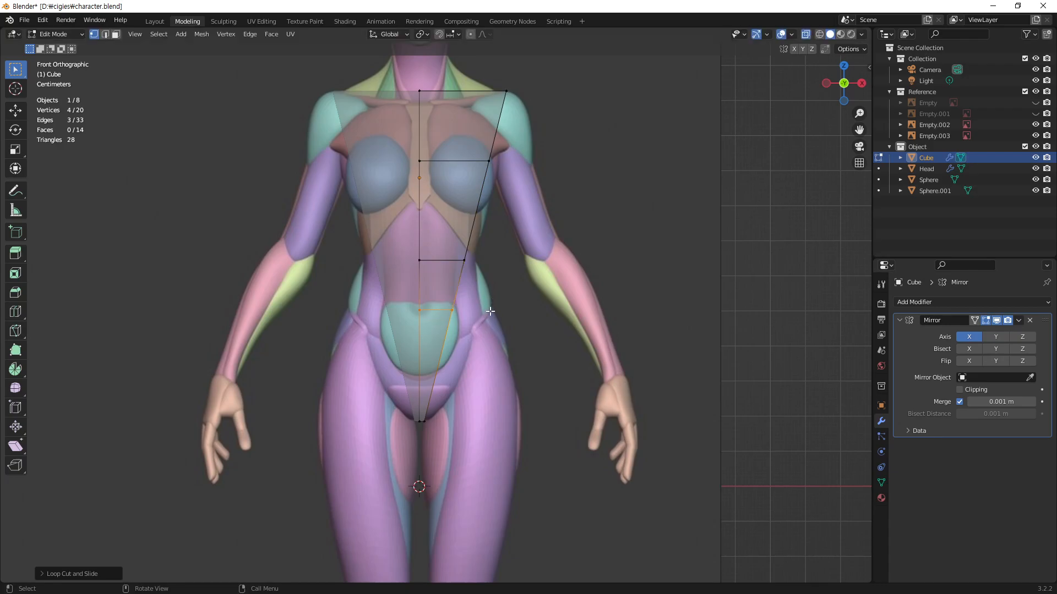
{"action": "left_click", "coordinate": [495, 313]}
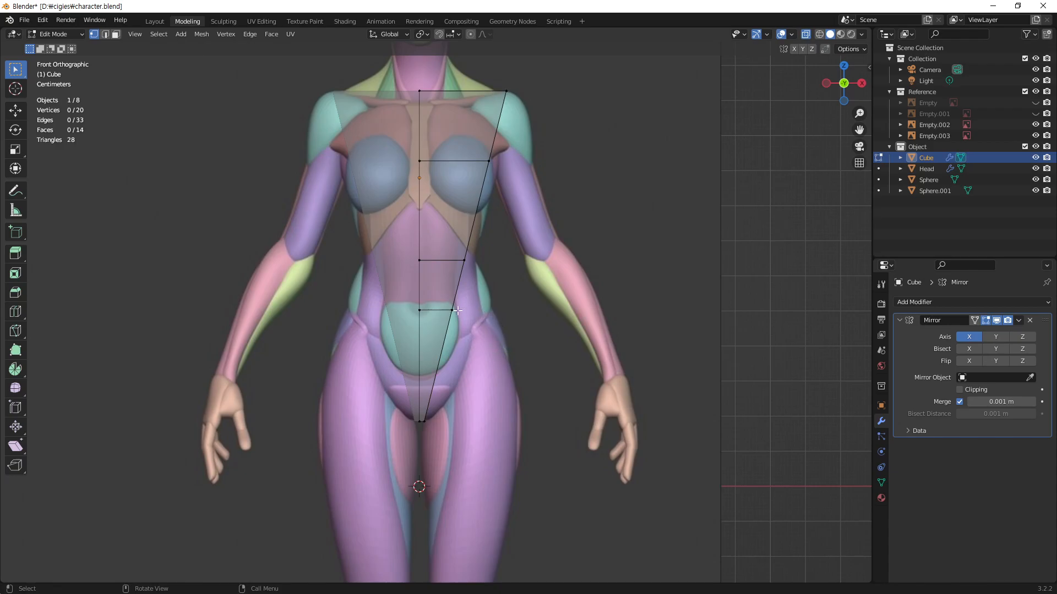
Step: Move the outer vertices of the chest loop outward along X to meet the reference's armpit
{"action": "left_click", "coordinate": [483, 207], "text": "alt"}
{"action": "key", "text": "g"}
{"action": "left_click", "coordinate": [515, 194]}
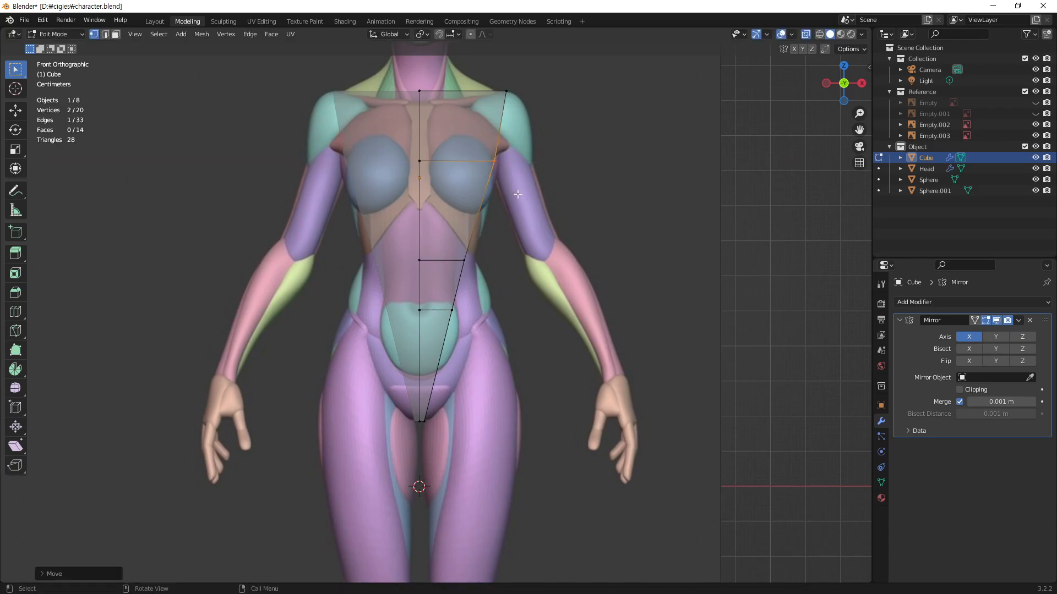
{"action": "key", "text": "g"}
{"action": "key", "text": "x"}
{"action": "left_click", "coordinate": [529, 183]}
Step: Move the outer vertices of the waist loop about 0.031 m outward along X to the reference's waistline
{"action": "left_click_drag", "start_coordinate": [489, 245], "coordinate": [449, 281]}
{"action": "key", "text": "g"}
{"action": "key", "text": "x"}
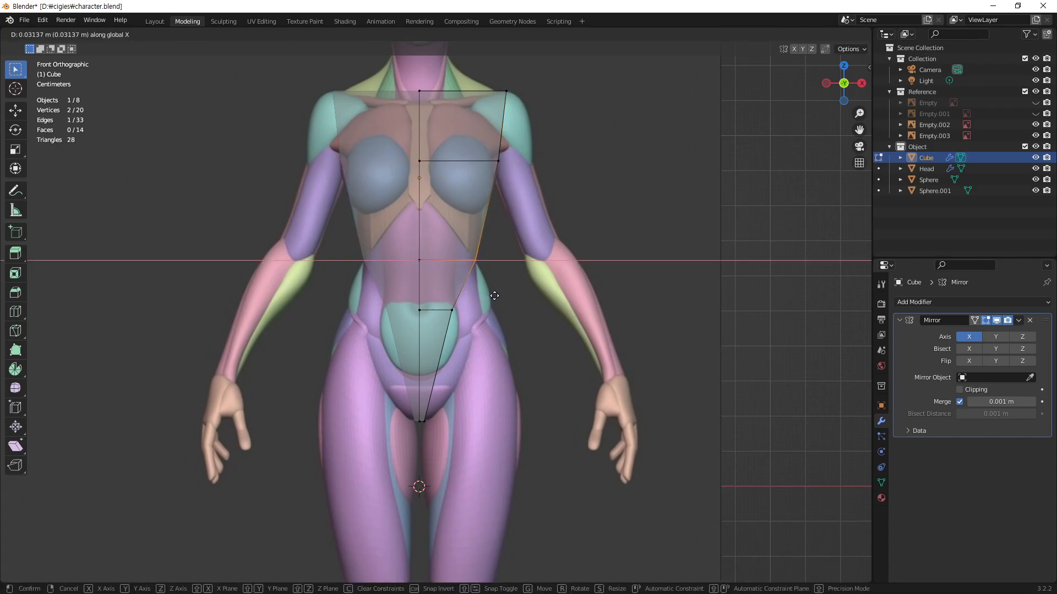
{"action": "left_click", "coordinate": [494, 295]}
Step: Move the outer vertices of the hip loop about 0.11 m outward along X to the reference's hip contour
{"action": "left_click_drag", "start_coordinate": [474, 319], "coordinate": [437, 299]}
{"action": "key", "text": "x"}
{"action": "key", "text": "Escape"}
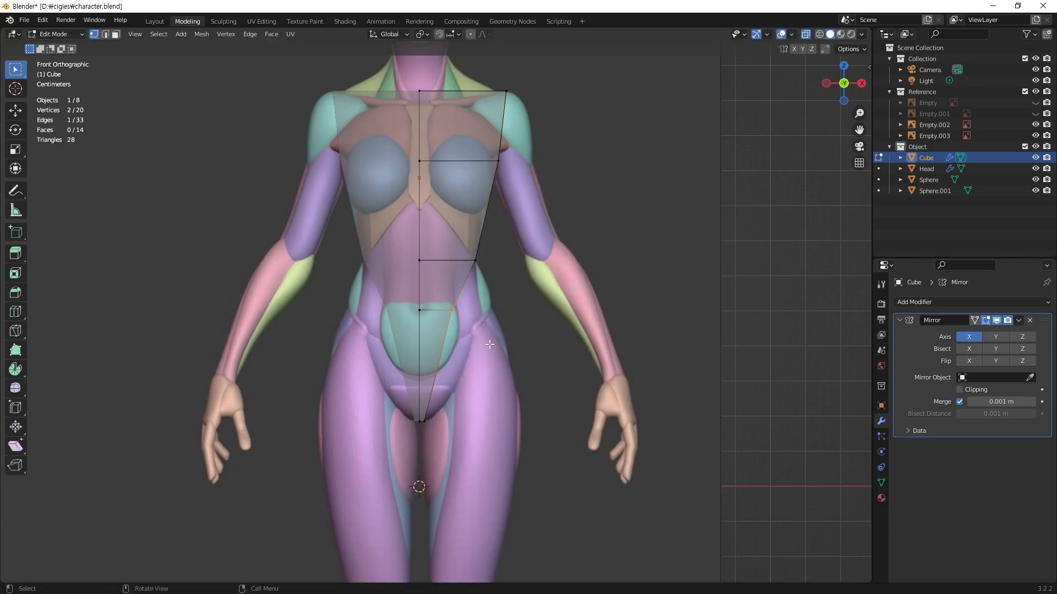
{"action": "key", "text": "g"}
{"action": "key", "text": "x"}
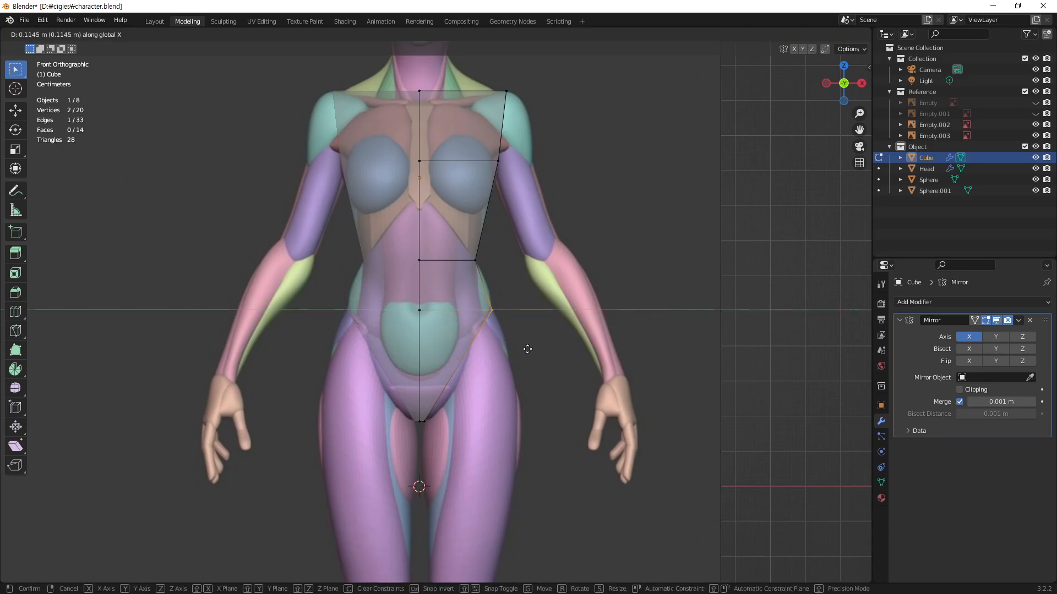
{"action": "left_click", "coordinate": [528, 349]}
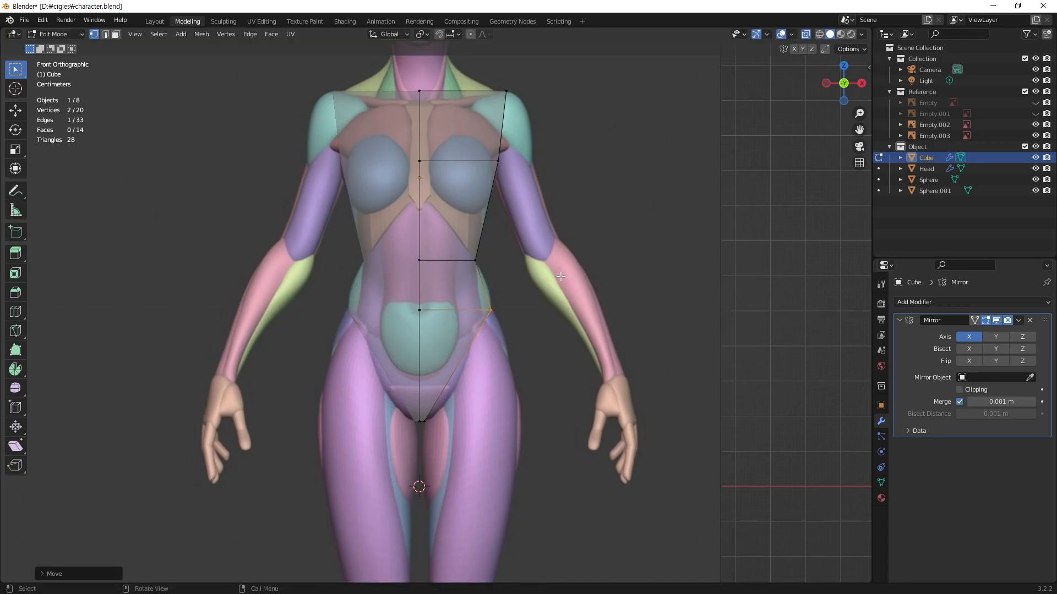
Step: Raise the whole hip loop slightly along Z to match the reference's hip contour, and clear the selection
{"action": "left_click_drag", "start_coordinate": [523, 295], "coordinate": [393, 333]}
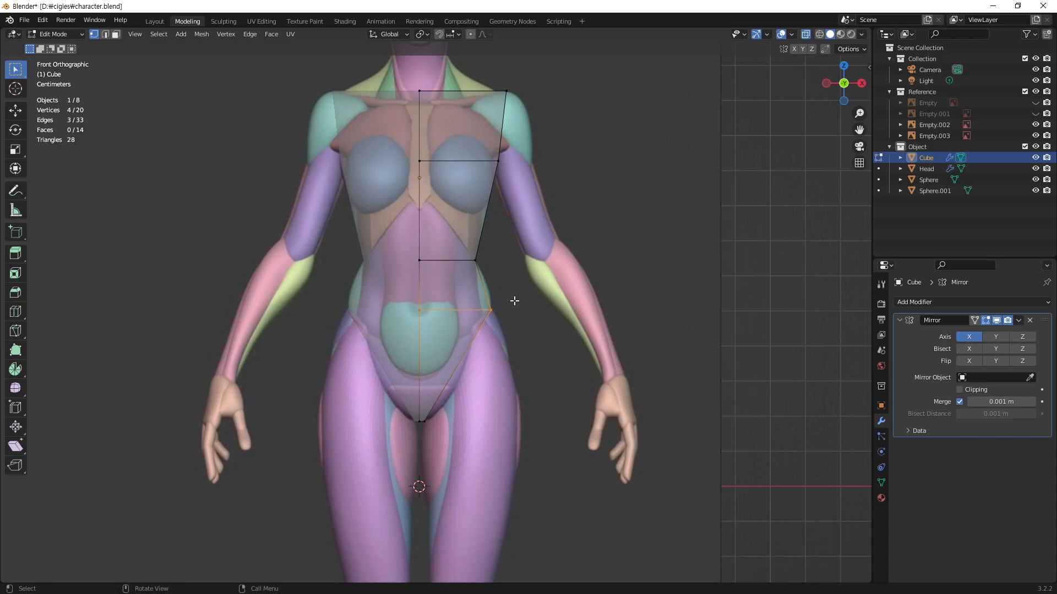
{"action": "key", "text": "g"}
{"action": "key", "text": "z"}
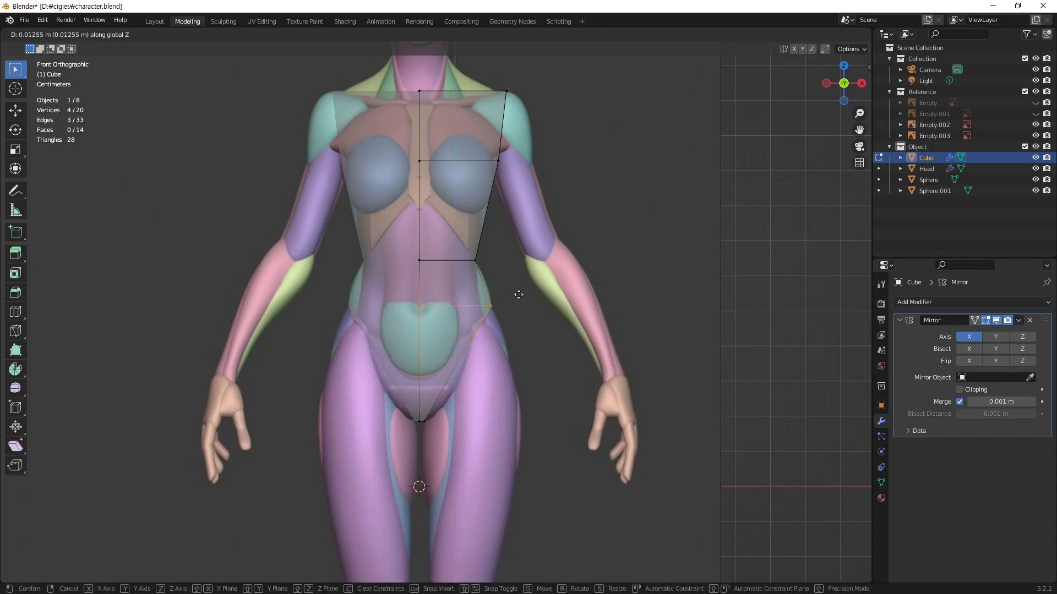
{"action": "left_click", "coordinate": [527, 311]}
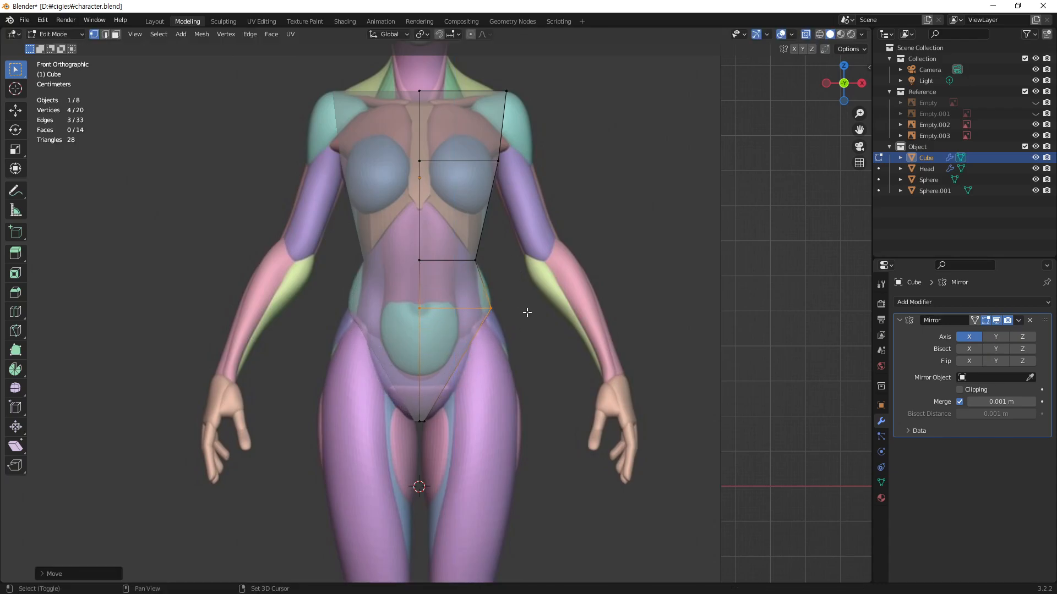
{"action": "left_click", "coordinate": [723, 284]}
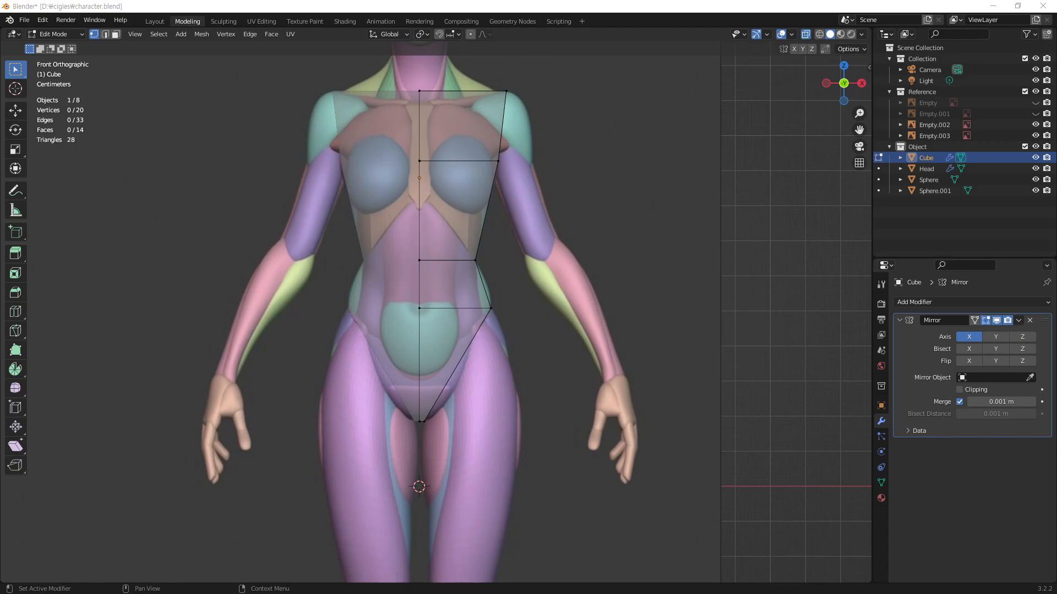
Step: Move the torso's lower outer vertices about 0.10 m outward and 0.12 m up onto the reference's groin crease
{"action": "left_click_drag", "start_coordinate": [454, 403], "coordinate": [424, 459]}
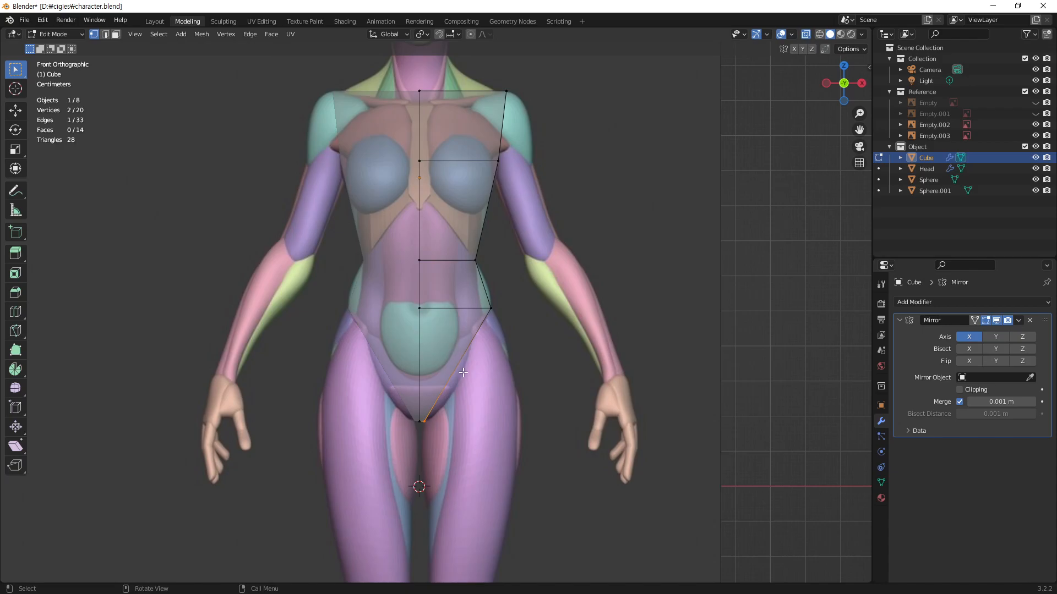
{"action": "key", "text": "g"}
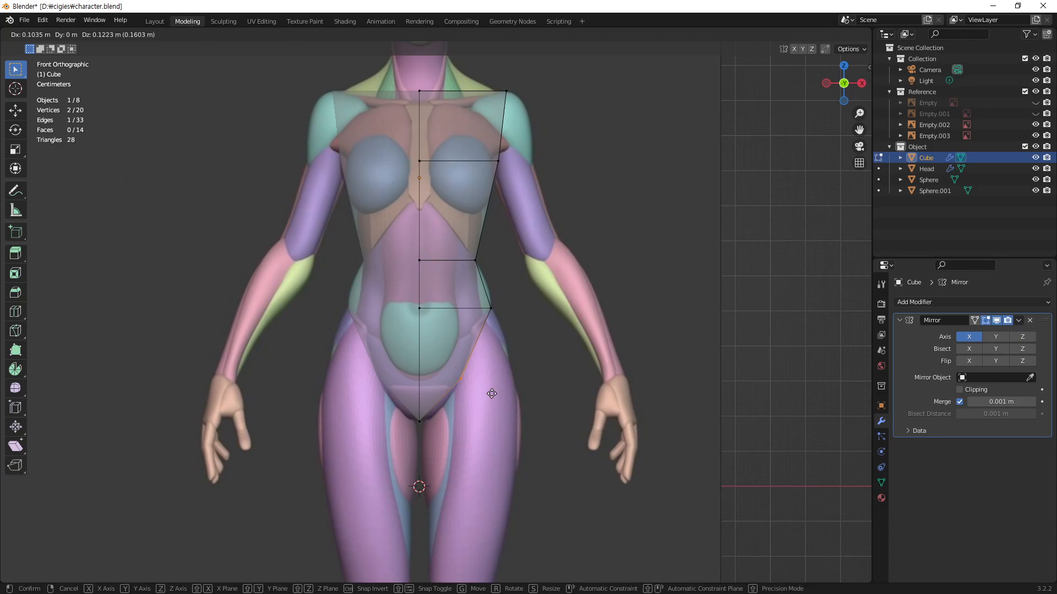
{"action": "left_click", "coordinate": [491, 394]}
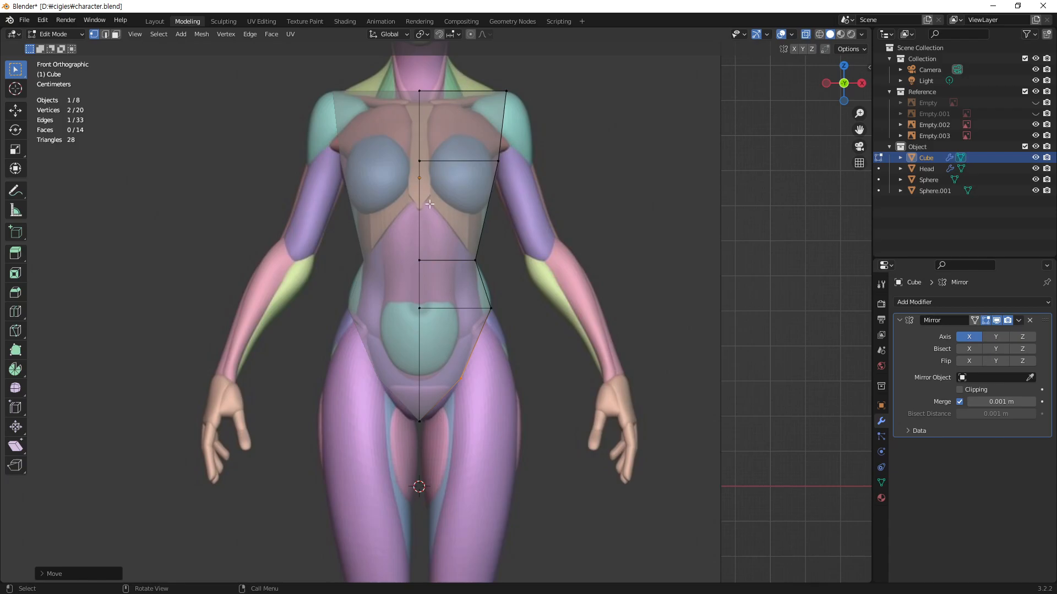
Step: Add a vertical loop cut through the middle of the half torso, from the shoulder line down to the crotch
{"action": "key", "text": "ctrl+r"}
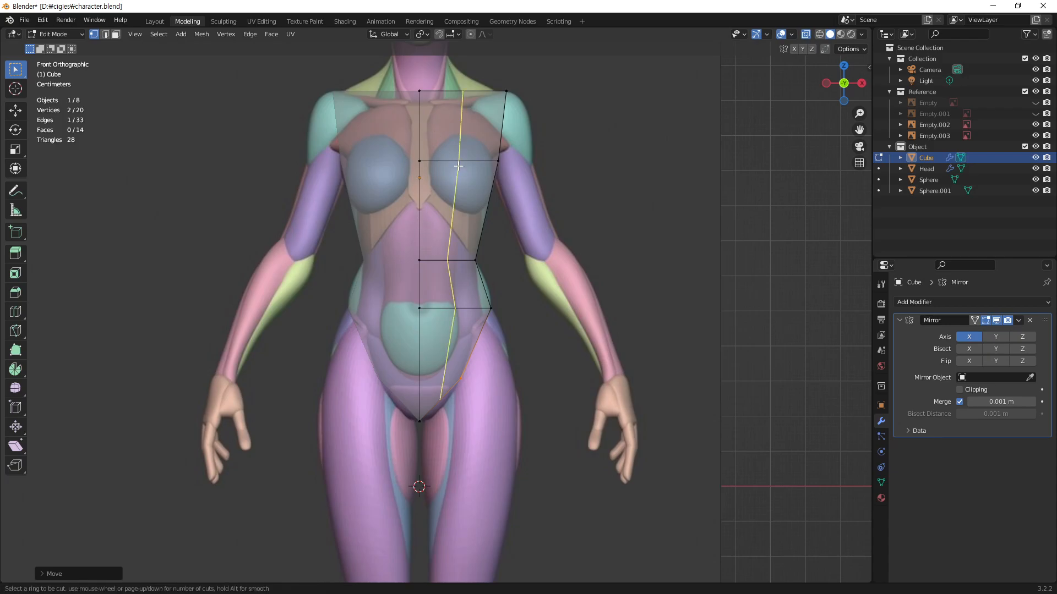
{"action": "left_click", "coordinate": [458, 166]}
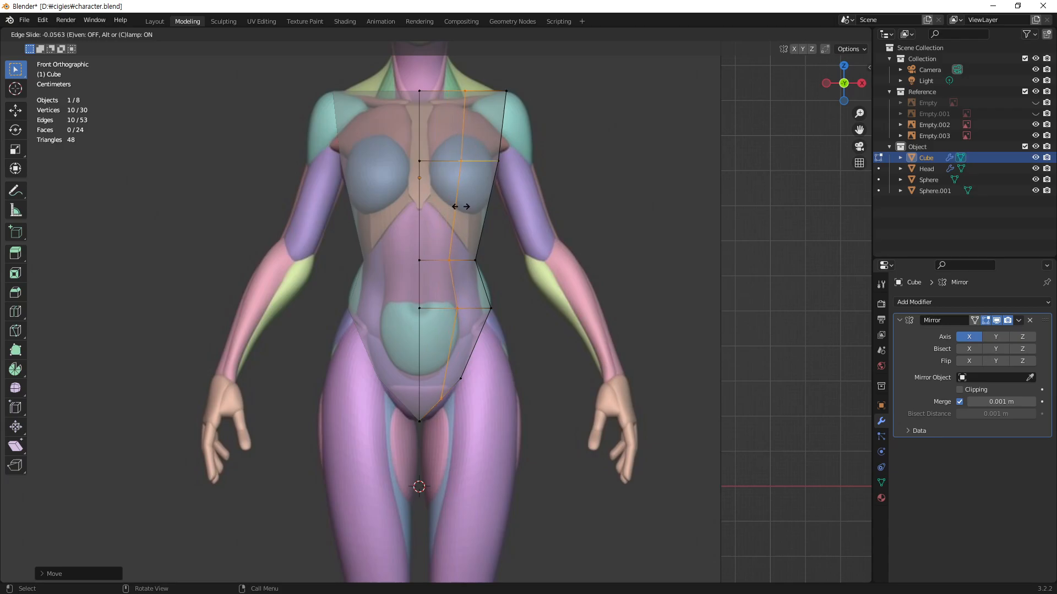
{"action": "left_click", "coordinate": [460, 207]}
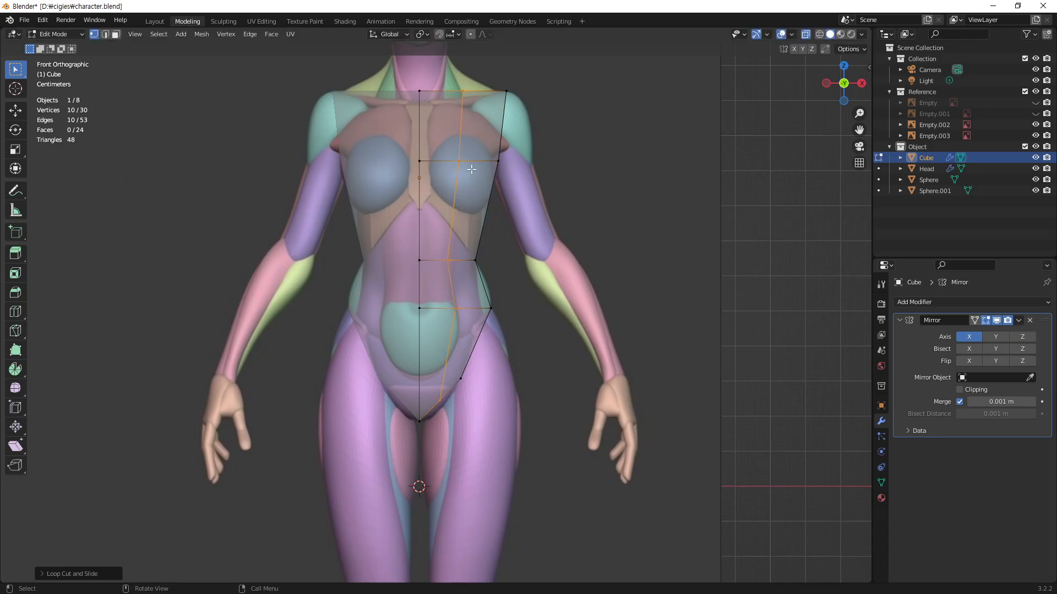
Step: Sketch a red annotation guide along the outer edge of the abdomen, from below the ribs down around the lower belly
{"action": "left_click", "coordinate": [20, 195]}
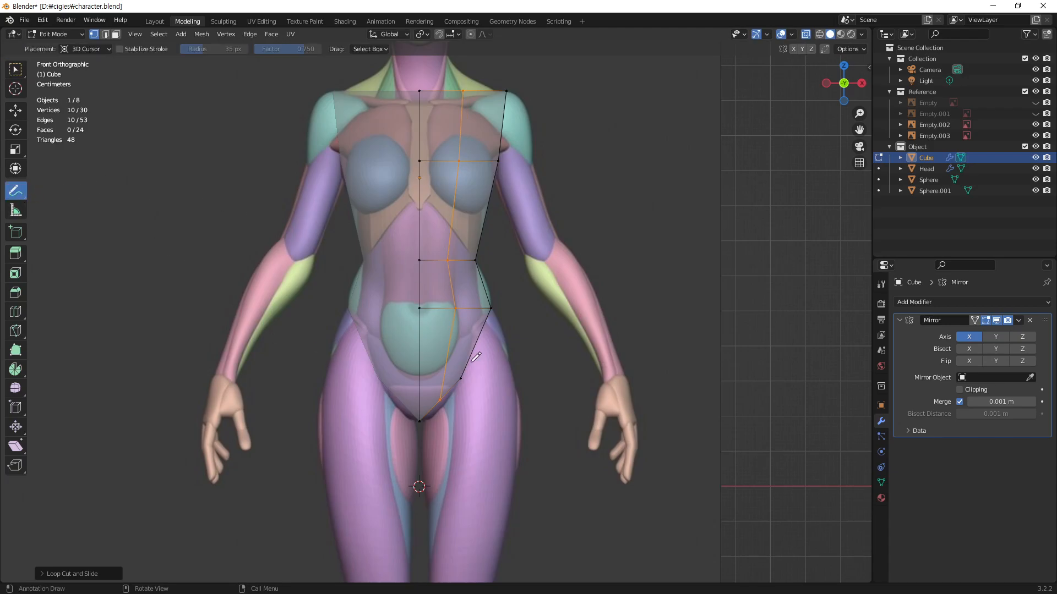
{"action": "left_click_drag", "start_coordinate": [456, 336], "coordinate": [456, 231]}
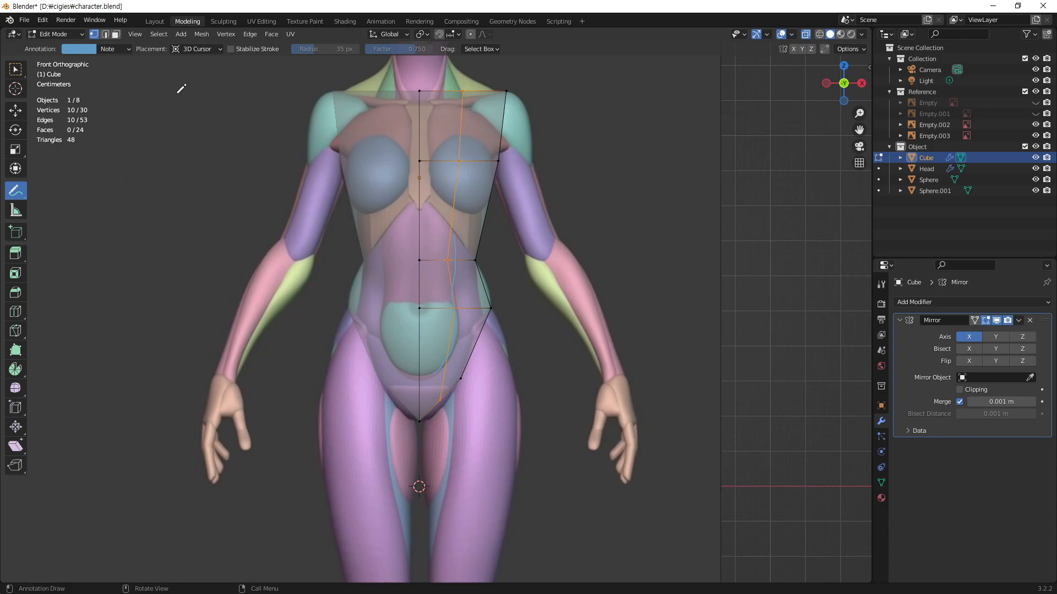
{"action": "left_click", "coordinate": [113, 49]}
{"action": "left_click", "coordinate": [91, 49]}
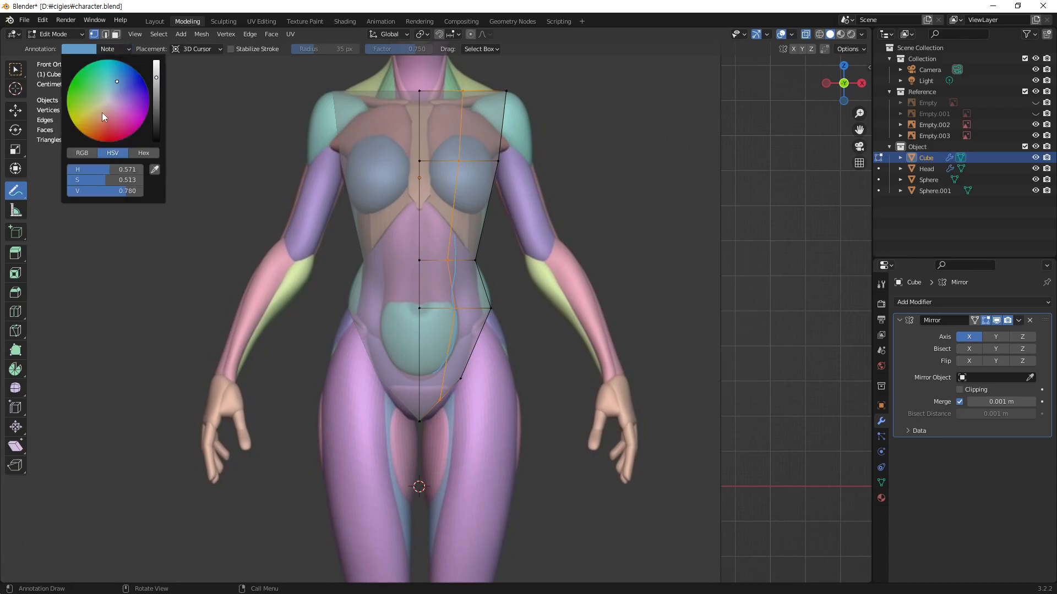
{"action": "left_click", "coordinate": [108, 137]}
{"action": "mouse_move", "coordinate": [434, 372]}
{"action": "left_mouse_down"}
{"action": "mouse_move", "coordinate": [456, 240]}
{"action": "mouse_move", "coordinate": [456, 344]}
{"action": "left_mouse_up"}
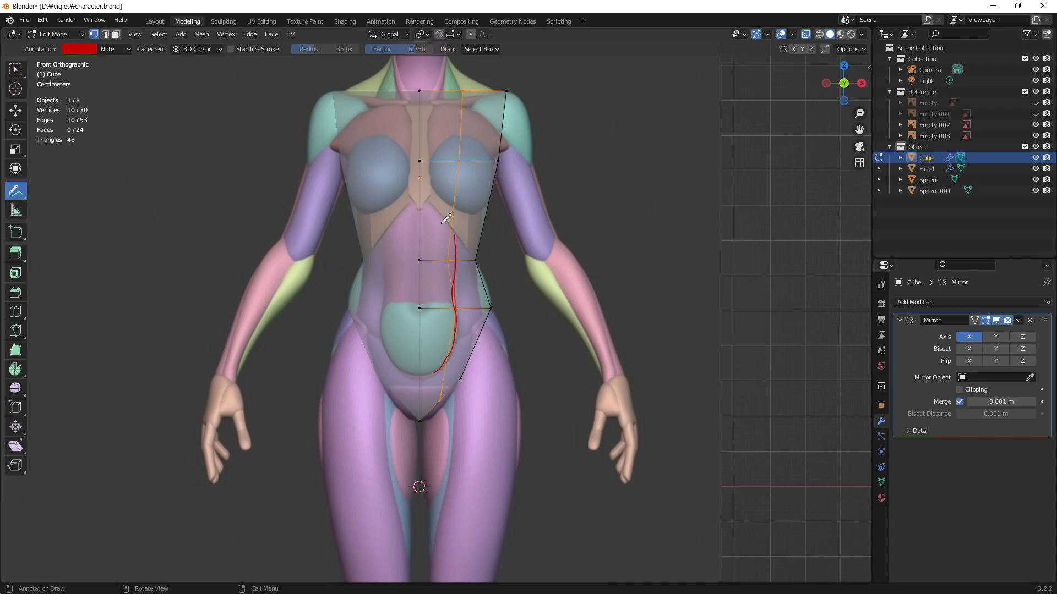
Step: Hide the annotation note layer and return to the Select Box tool
{"action": "left_click", "coordinate": [125, 51]}
{"action": "left_click", "coordinate": [166, 88]}
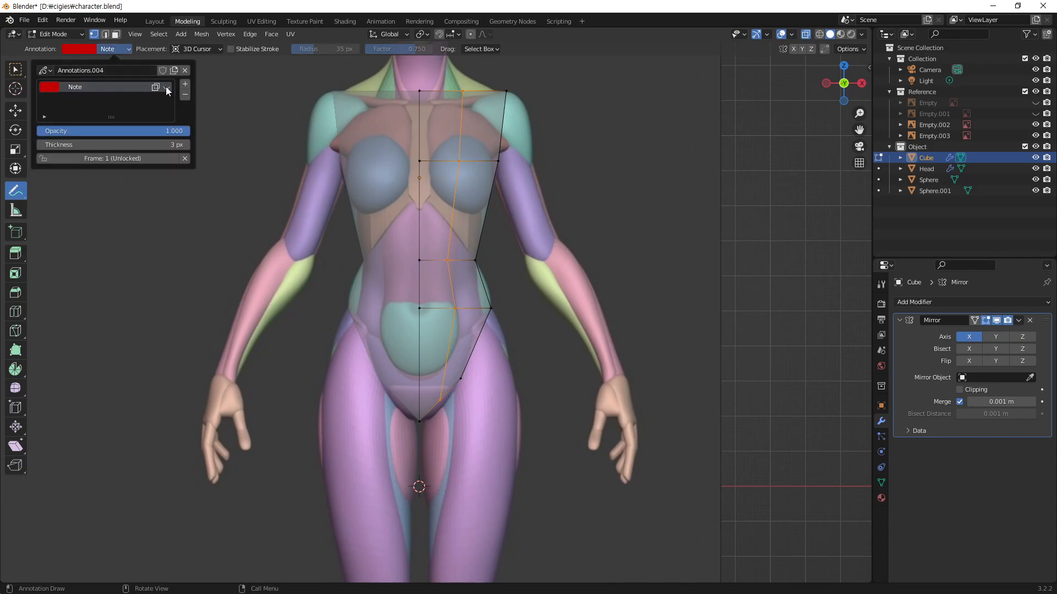
{"action": "left_click", "coordinate": [17, 70]}
Step: Nudge the middle loop's hip vertices to the abdomen's edge and move its bottom vertices about 0.04 m inward and 0.06 m down to the crotch
{"action": "left_click", "coordinate": [444, 345]}
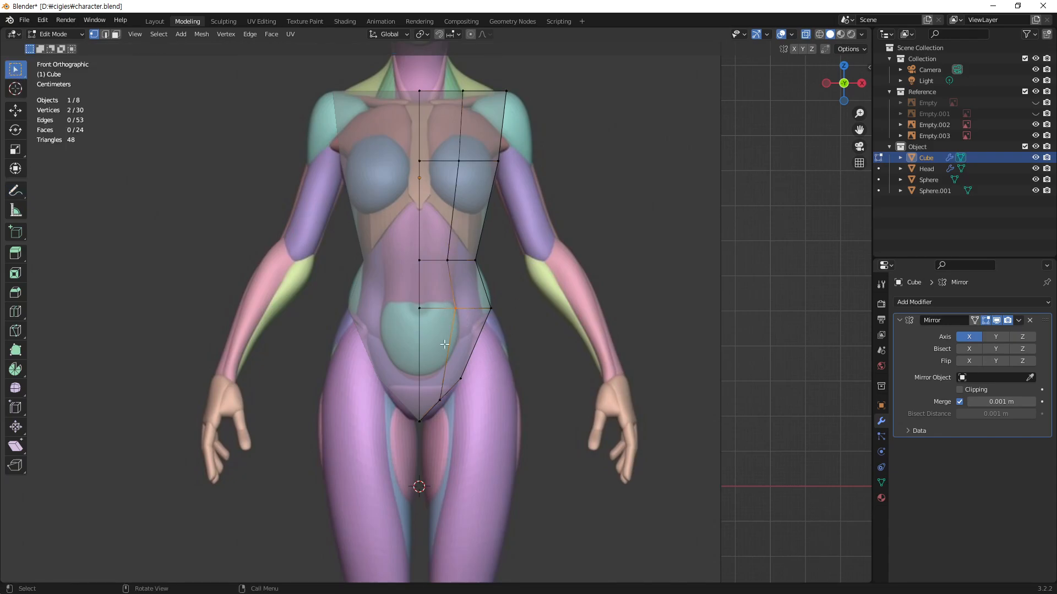
{"action": "key", "text": "g"}
{"action": "left_click", "coordinate": [474, 330]}
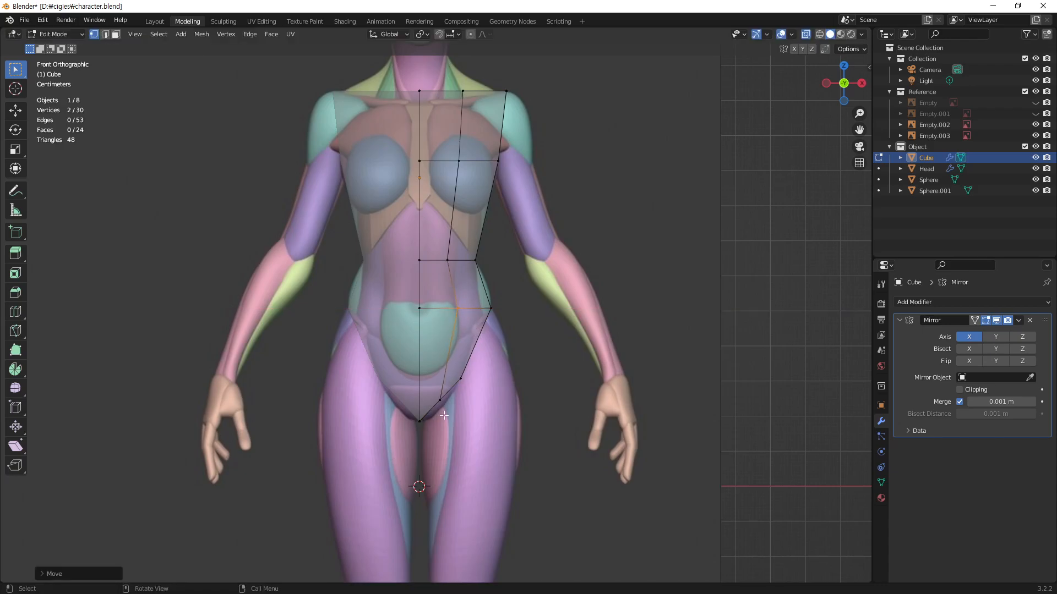
{"action": "left_click_drag", "start_coordinate": [441, 408], "coordinate": [436, 416]}
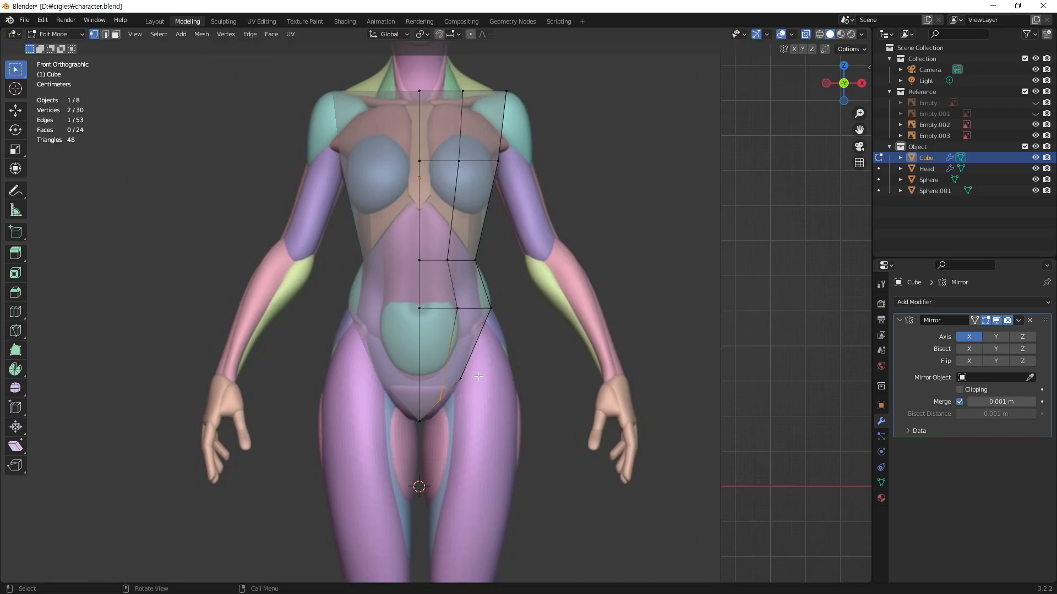
{"action": "key", "text": "g"}
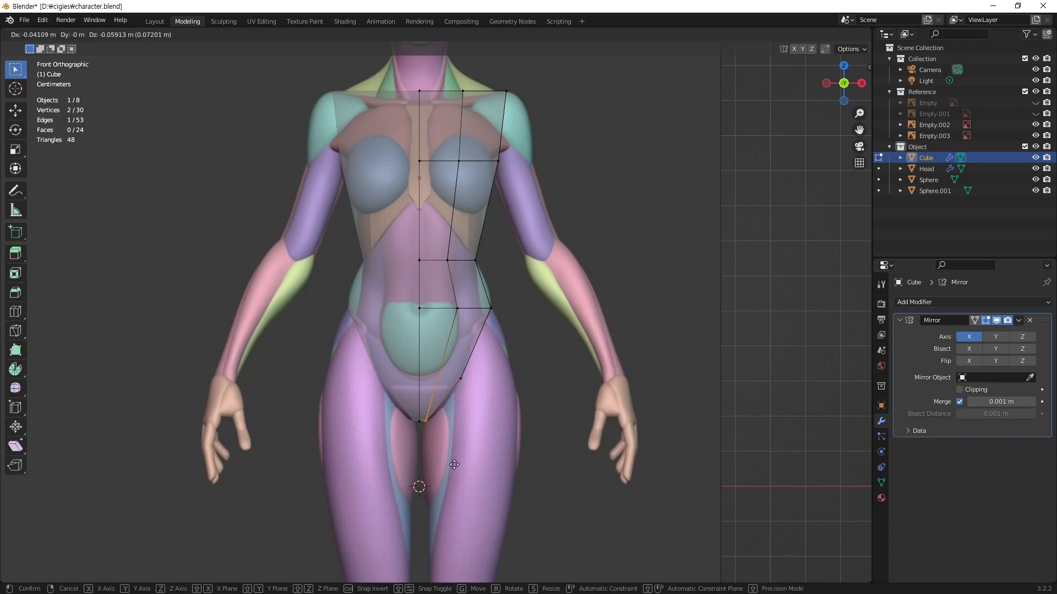
{"action": "left_click", "coordinate": [455, 466]}
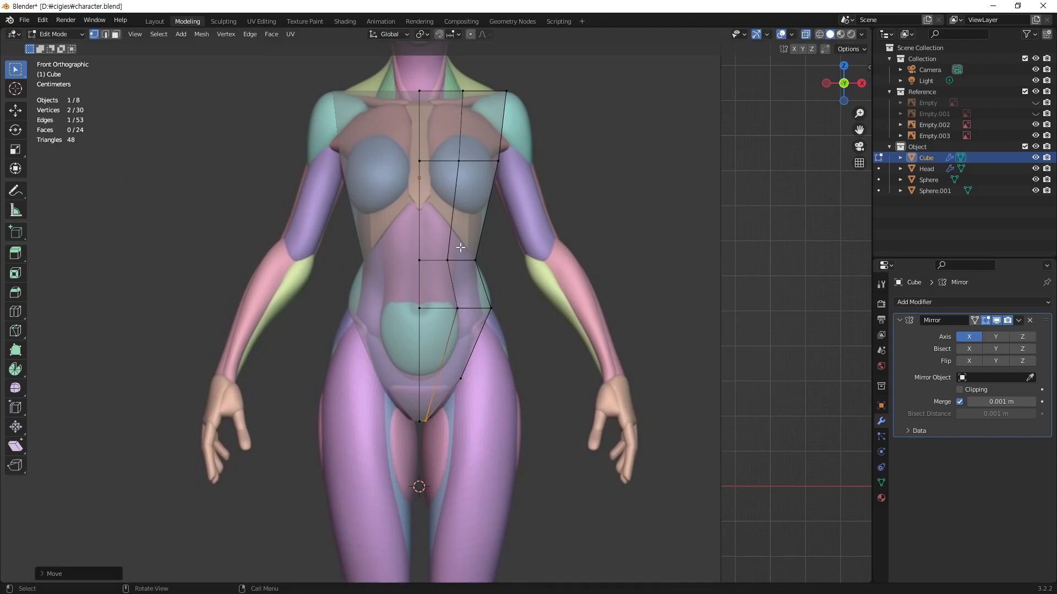
Step: Align the middle loop with the abdomen's edge along X, moving its waist vertices about 0.019 m outward and adjusting its hip vertices
{"action": "left_click", "coordinate": [448, 260]}
{"action": "key", "text": "g"}
{"action": "key", "text": "x"}
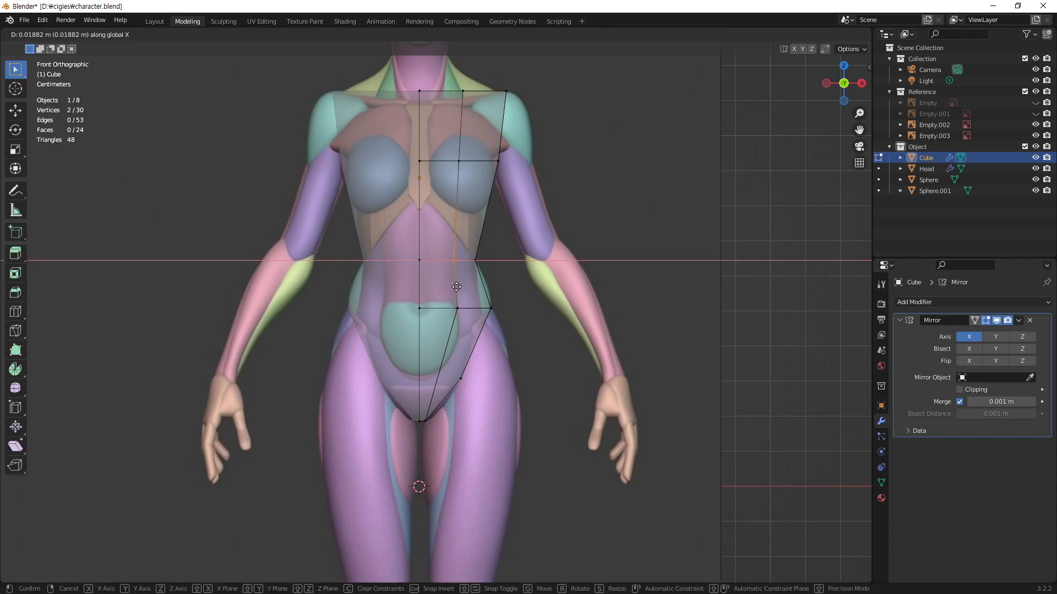
{"action": "left_click", "coordinate": [457, 287]}
{"action": "left_click", "coordinate": [457, 308]}
{"action": "key", "text": "g"}
{"action": "key", "text": "x"}
{"action": "left_click", "coordinate": [456, 328]}
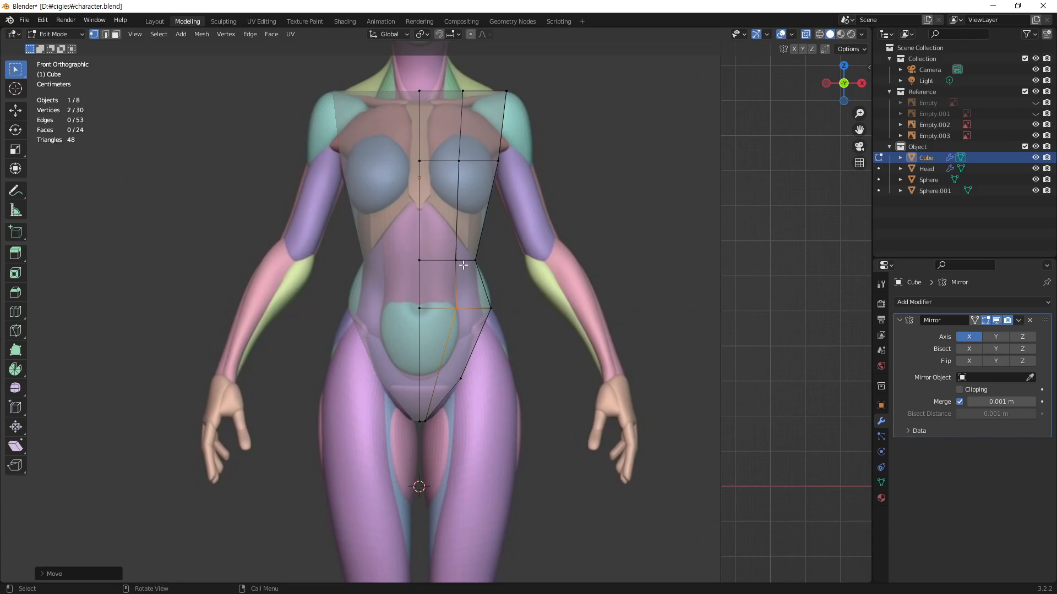
Step: Move the middle loop's chest vertices about 0.03 m outward along X toward the centre of the breast
{"action": "left_click", "coordinate": [465, 148]}
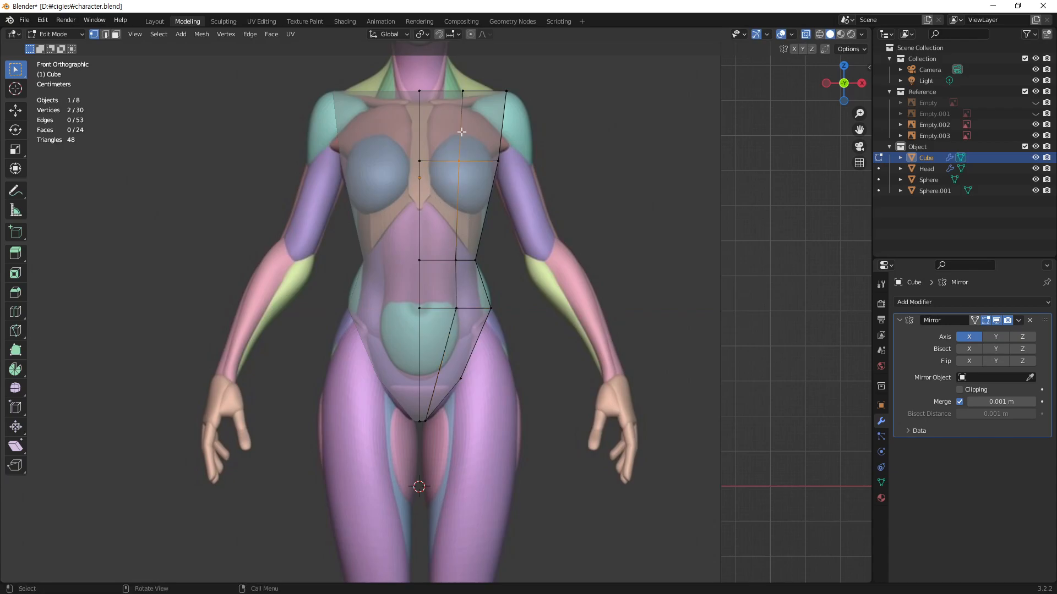
{"action": "key", "text": "g"}
{"action": "key", "text": "x"}
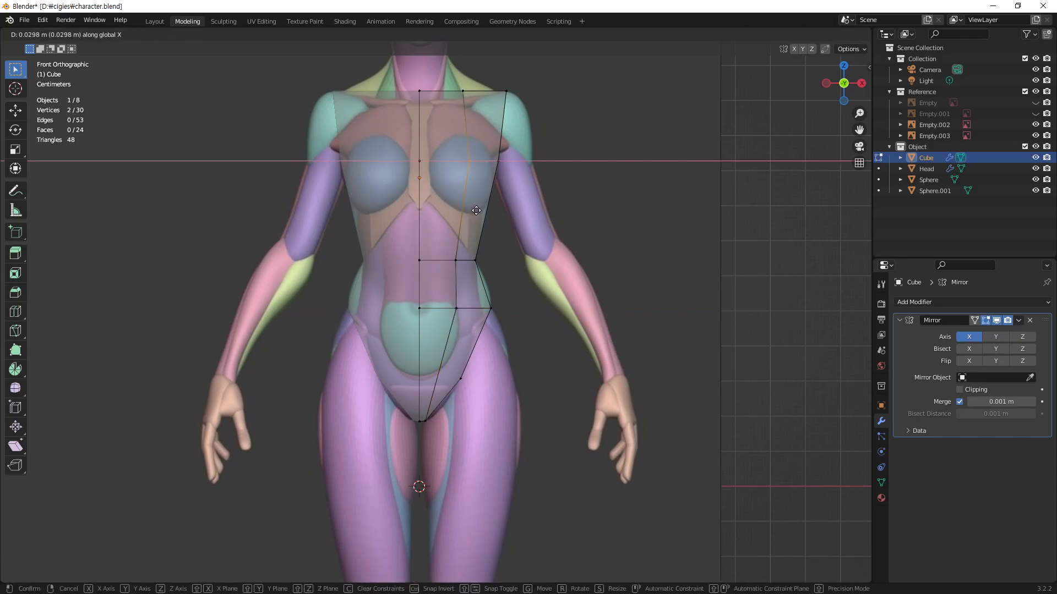
{"action": "left_click", "coordinate": [475, 215]}
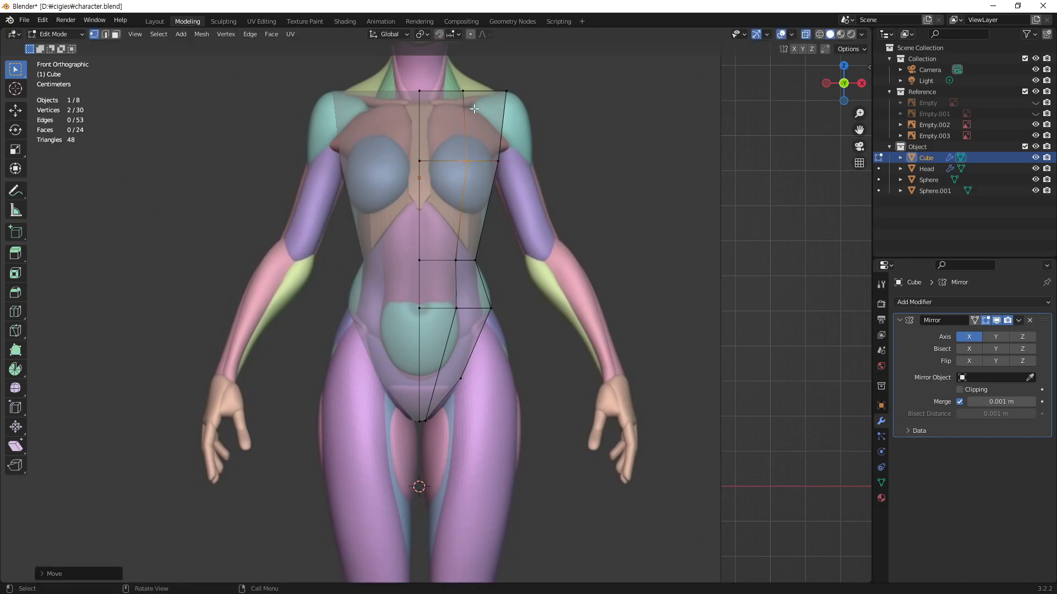
{"action": "left_click", "coordinate": [523, 367]}
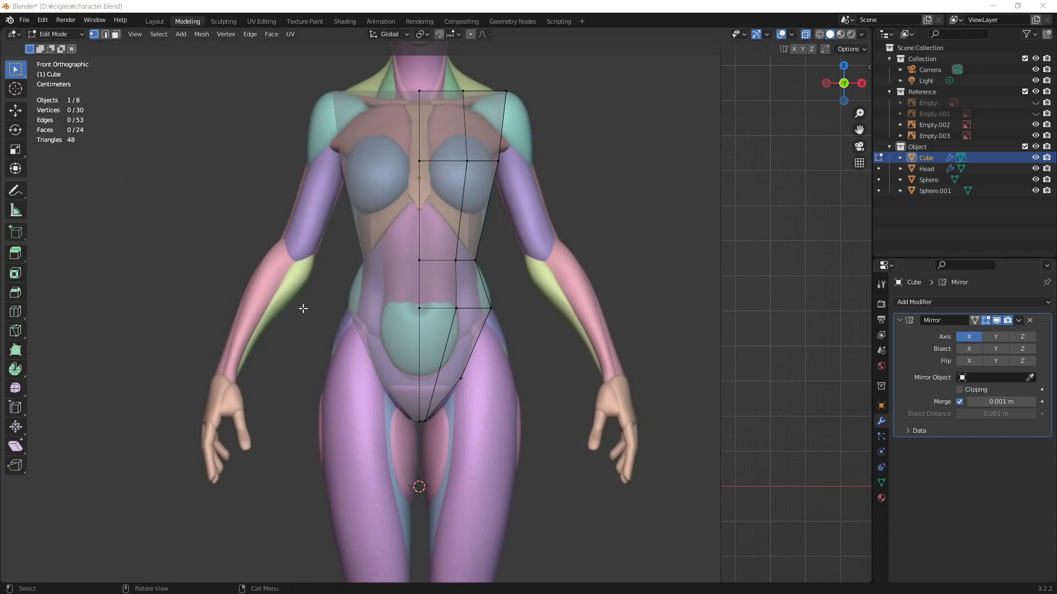
Step: In the side view, move the torso's top front vertices about 0.23 m back along Y to the base of the neck
{"action": "middle_click_drag", "start_coordinate": [427, 253], "coordinate": [566, 224], "text": "alt"}
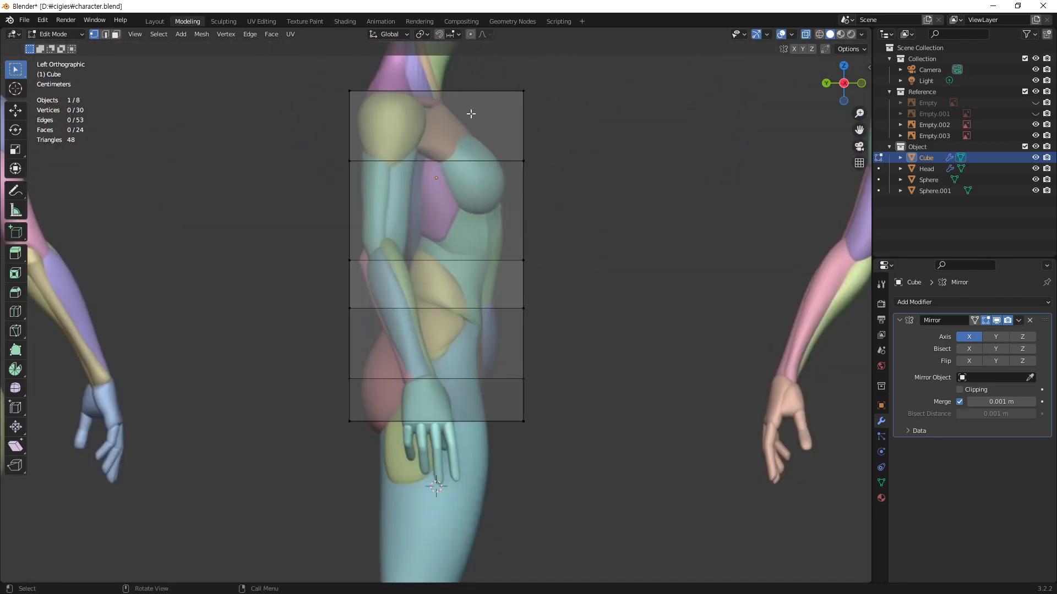
{"action": "left_click_drag", "start_coordinate": [578, 66], "coordinate": [487, 453]}
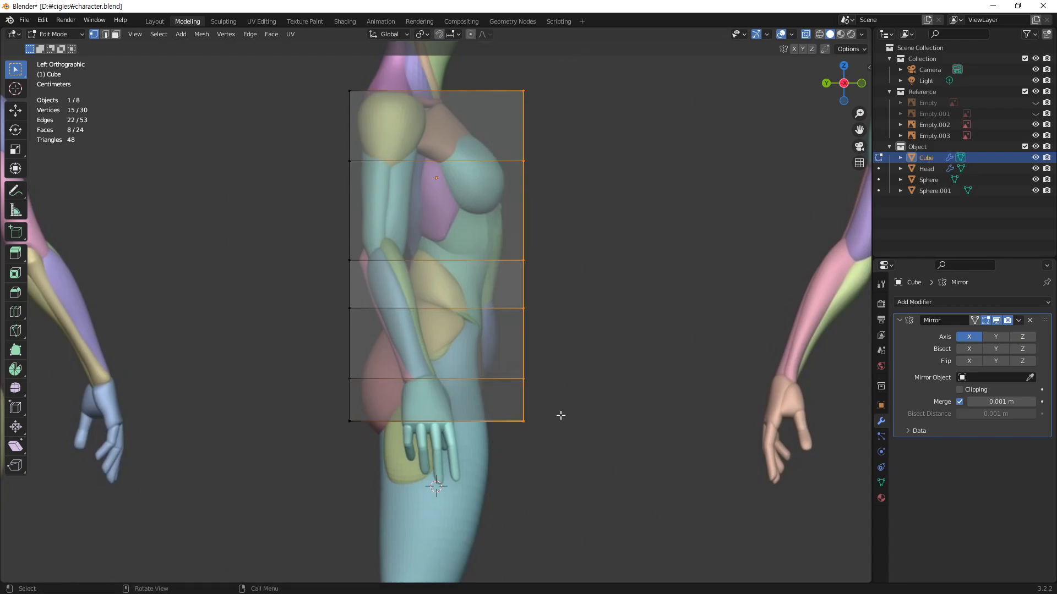
{"action": "left_click_drag", "start_coordinate": [552, 72], "coordinate": [492, 157]}
{"action": "key", "text": "g"}
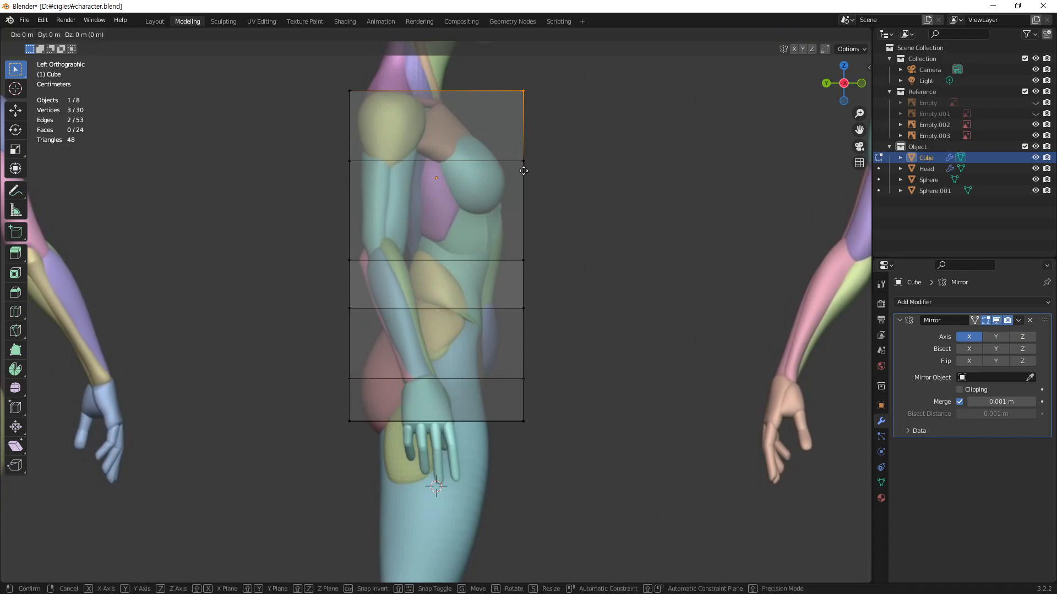
{"action": "key", "text": "y"}
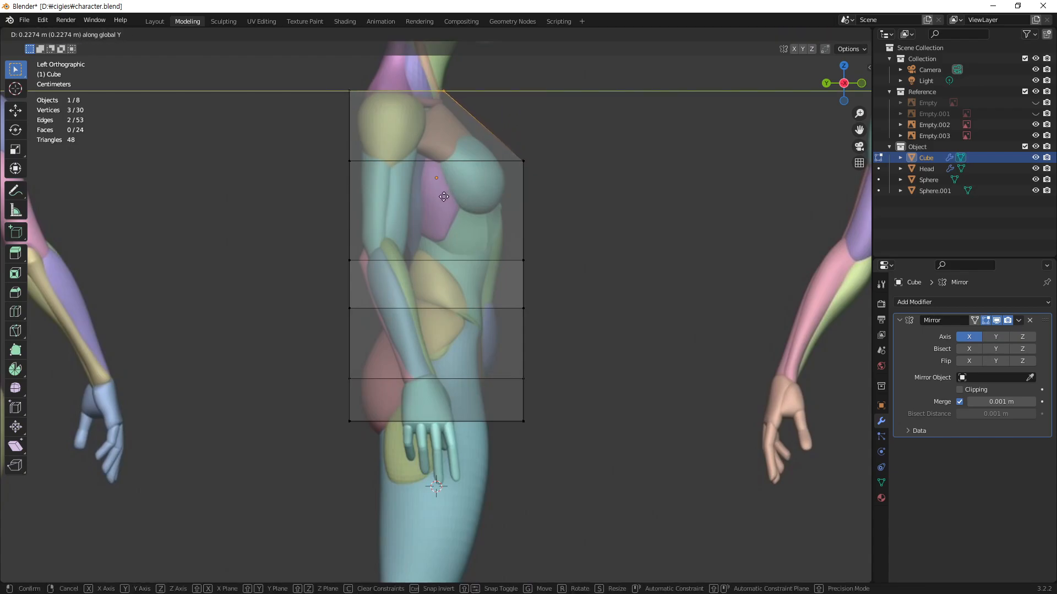
{"action": "left_click", "coordinate": [447, 198]}
Step: Move the front vertices of the chest loop about 0.1 m back along Y to the reference's upper breast profile
{"action": "left_click_drag", "start_coordinate": [559, 144], "coordinate": [518, 181]}
{"action": "key", "text": "g"}
{"action": "key", "text": "y"}
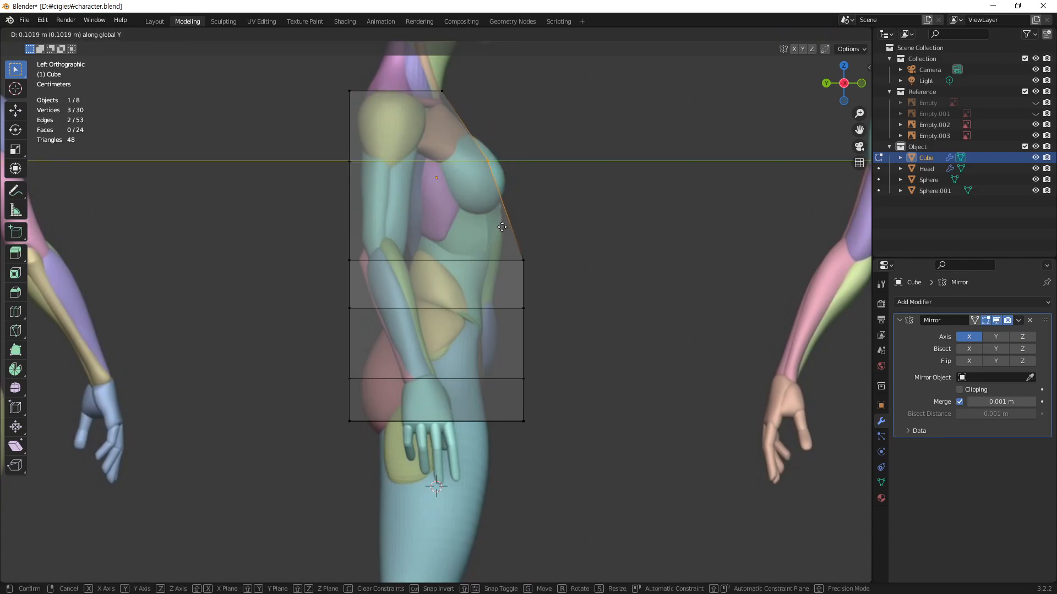
{"action": "left_click", "coordinate": [505, 231]}
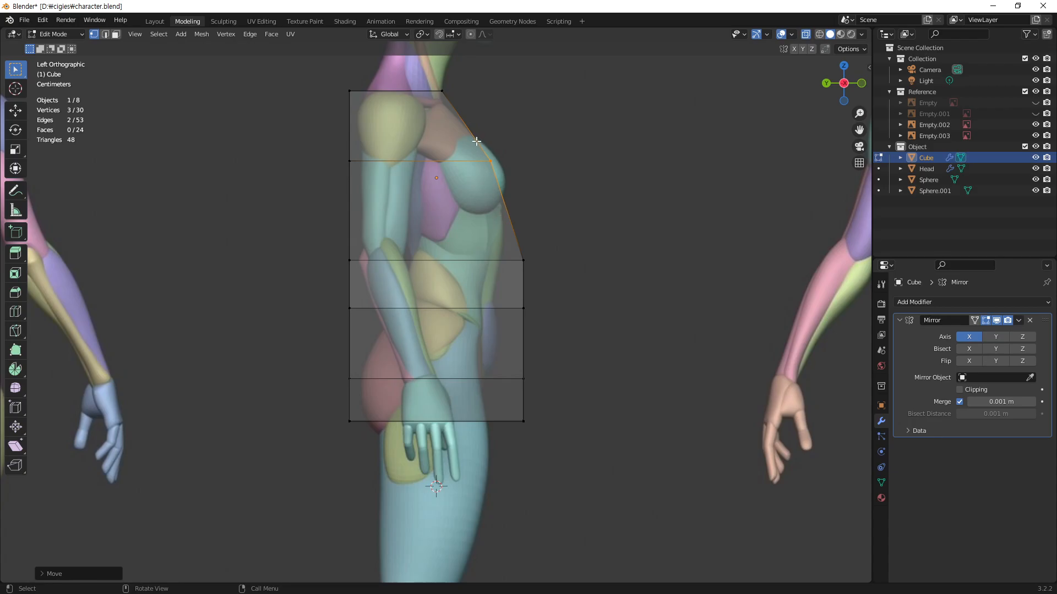
Step: Move the front vertices of the waist loop about 0.066 m back along Y to the reference's belly profile
{"action": "left_click_drag", "start_coordinate": [550, 234], "coordinate": [495, 300]}
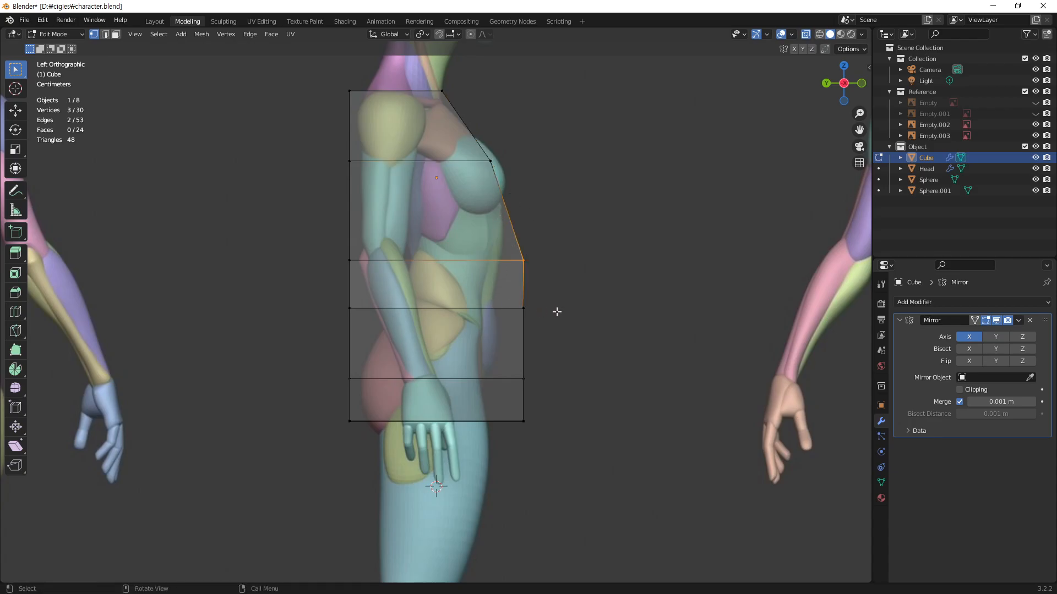
{"action": "key", "text": "g"}
{"action": "key", "text": "y"}
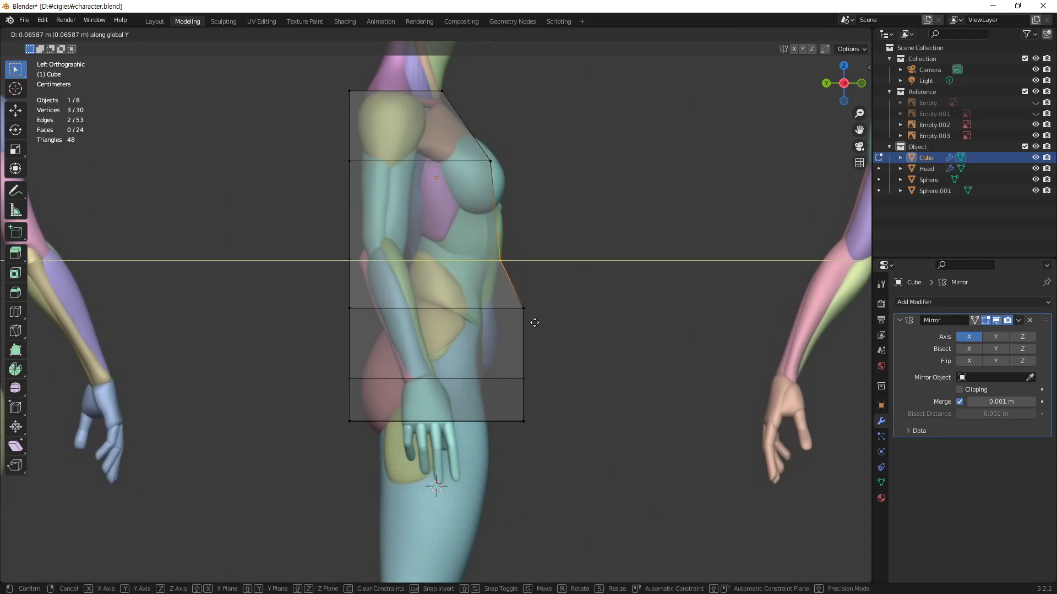
{"action": "left_click", "coordinate": [535, 322]}
Step: Move the front vertices of the loop just below the waist back along Y to the reference's lower belly
{"action": "left_click_drag", "start_coordinate": [555, 270], "coordinate": [491, 353]}
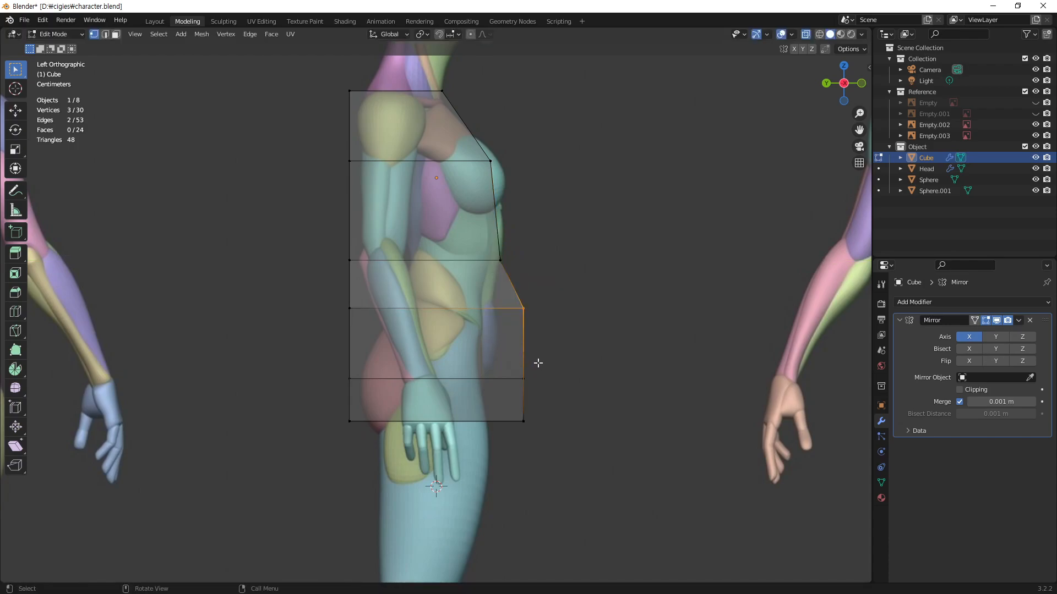
{"action": "key", "text": "g"}
{"action": "key", "text": "y"}
{"action": "left_click", "coordinate": [507, 384]}
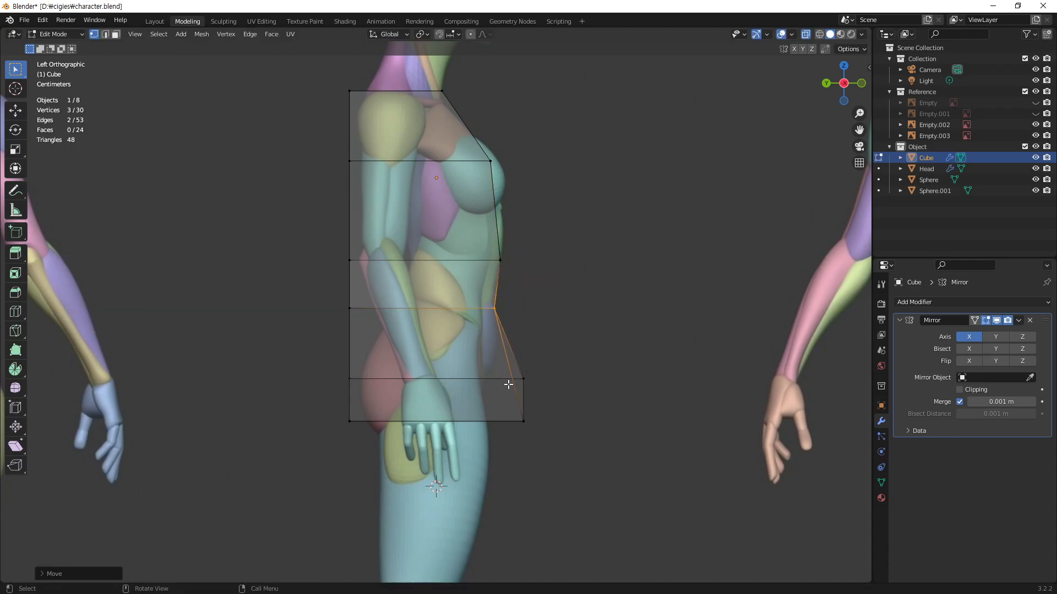
Step: Move the hip loop's front vertex about 0.13 m back along Y to the reference's hip crease
{"action": "left_click_drag", "start_coordinate": [562, 357], "coordinate": [498, 405]}
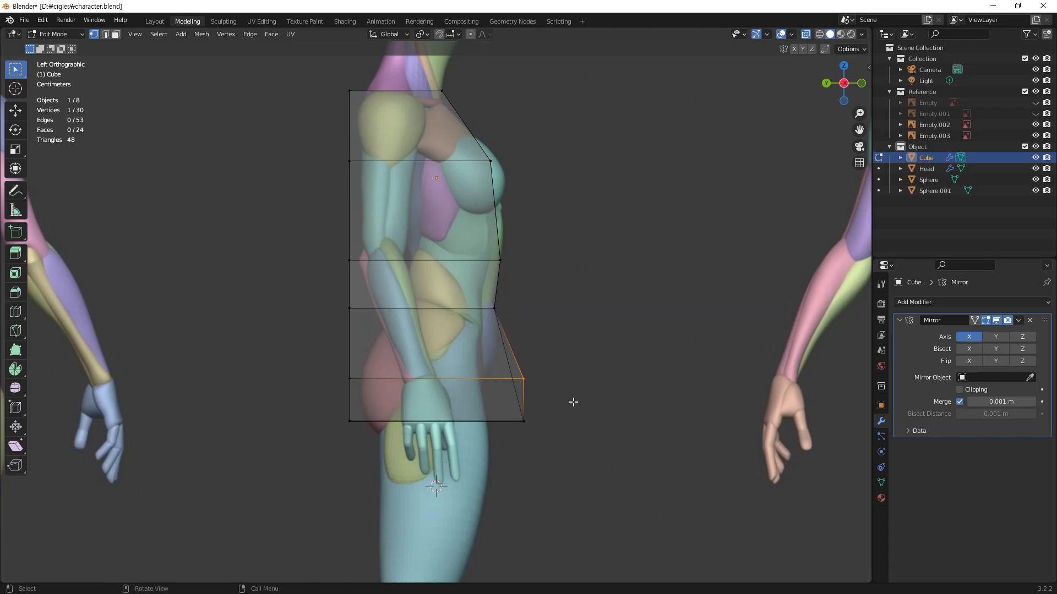
{"action": "key", "text": "g"}
{"action": "key", "text": "y"}
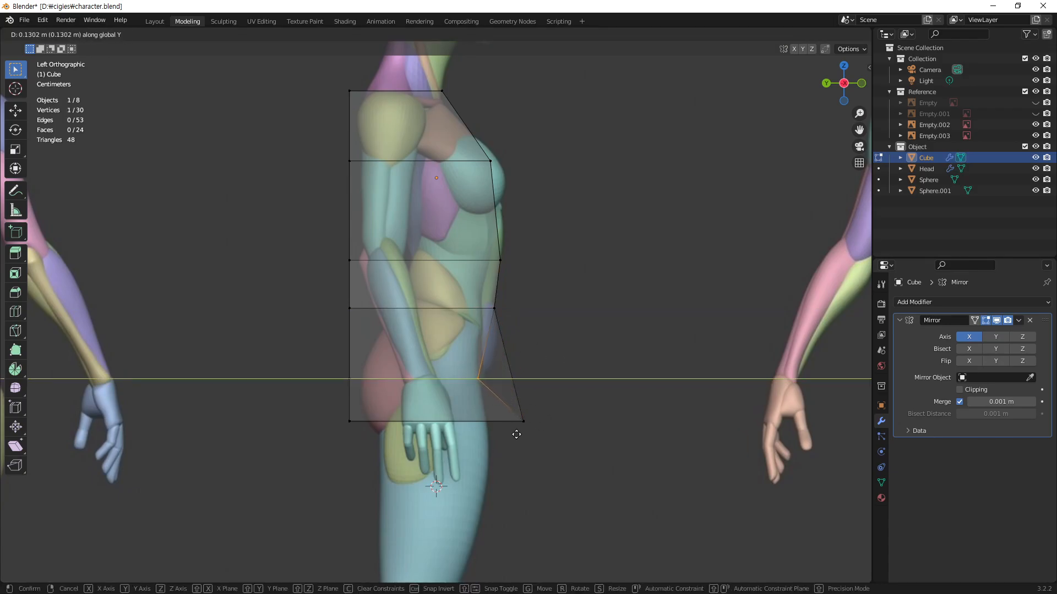
{"action": "left_click", "coordinate": [514, 434]}
Step: Move the torso's lowest front vertices about 0.25 m back along Y toward the crotch
{"action": "left_click_drag", "start_coordinate": [568, 387], "coordinate": [496, 450]}
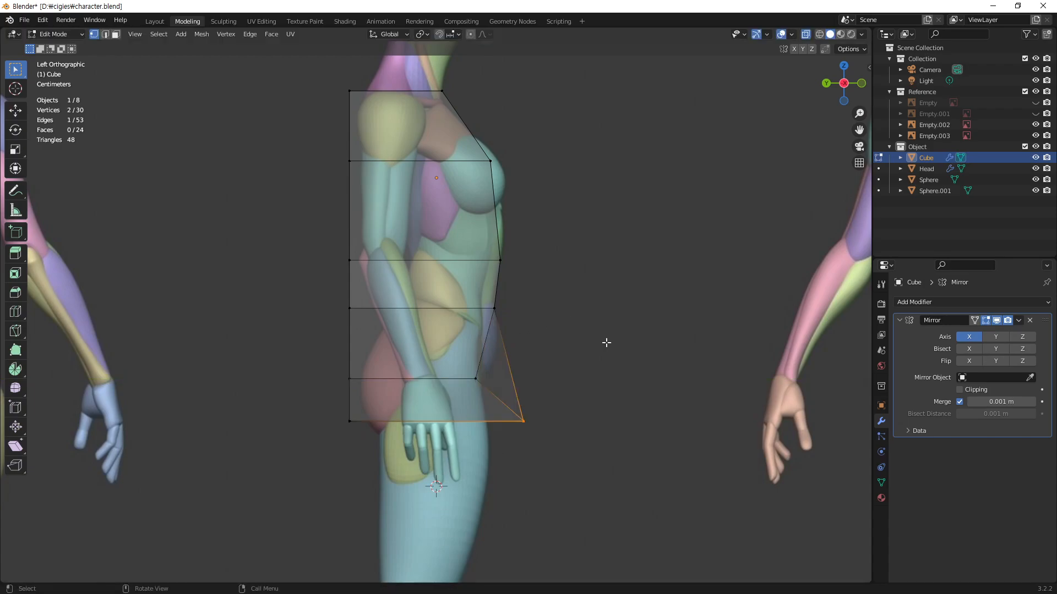
{"action": "key", "text": "g"}
{"action": "key", "text": "y"}
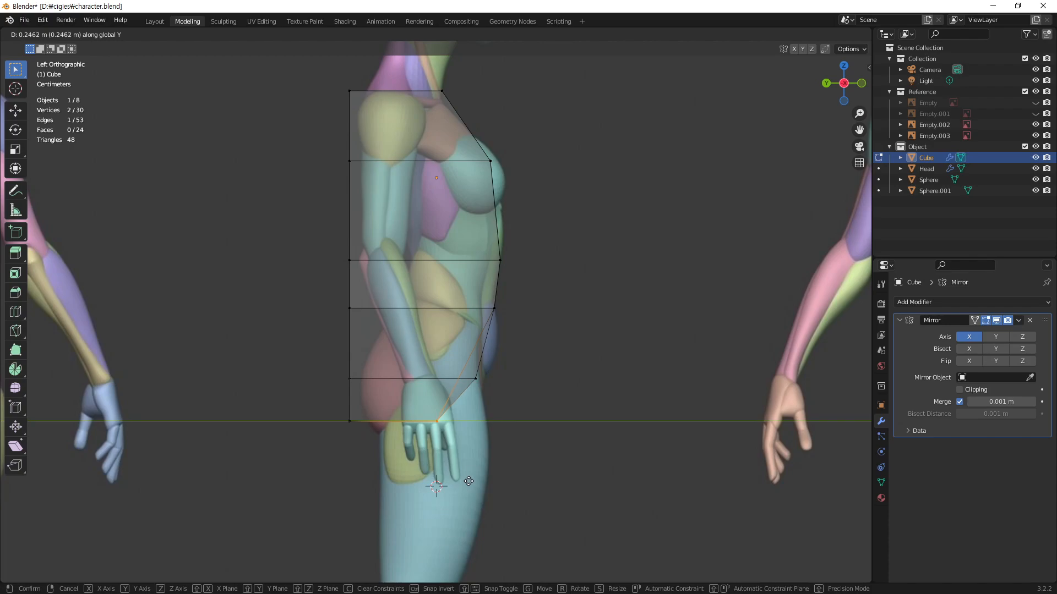
{"action": "left_click", "coordinate": [467, 482]}
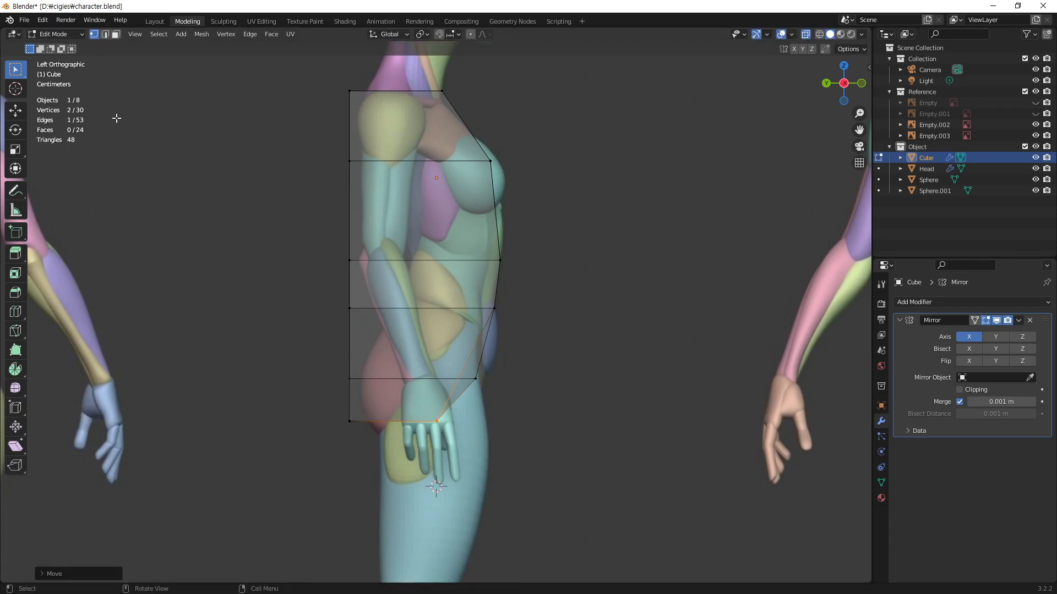
Step: Show the Note annotation layer and sketch the torso's side centreline curving from the shoulder down to the crotch, with the crotch area circled
{"action": "left_click", "coordinate": [21, 190]}
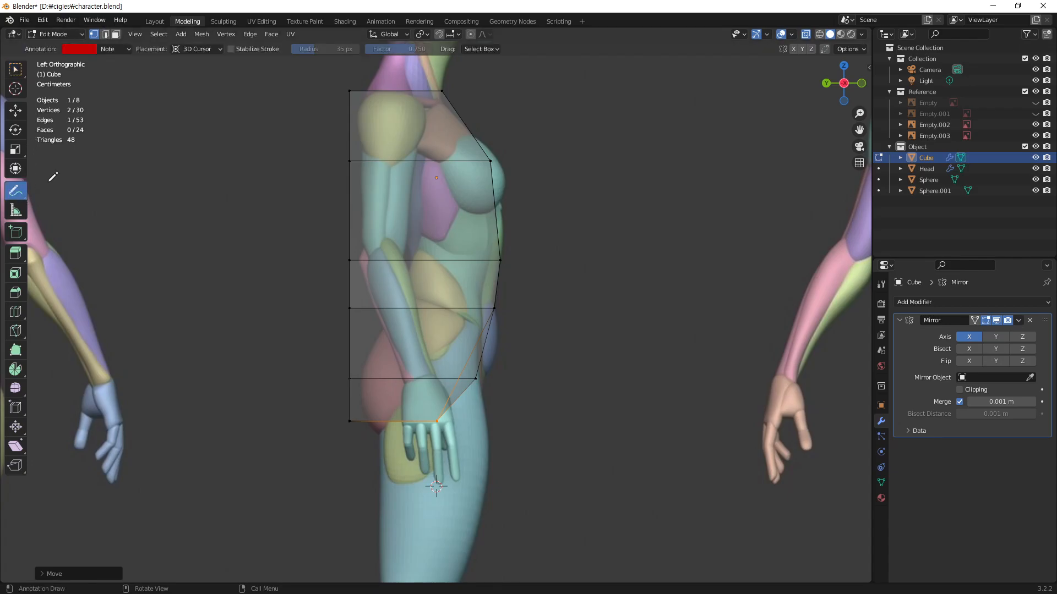
{"action": "left_click_drag", "start_coordinate": [417, 92], "coordinate": [429, 151]}
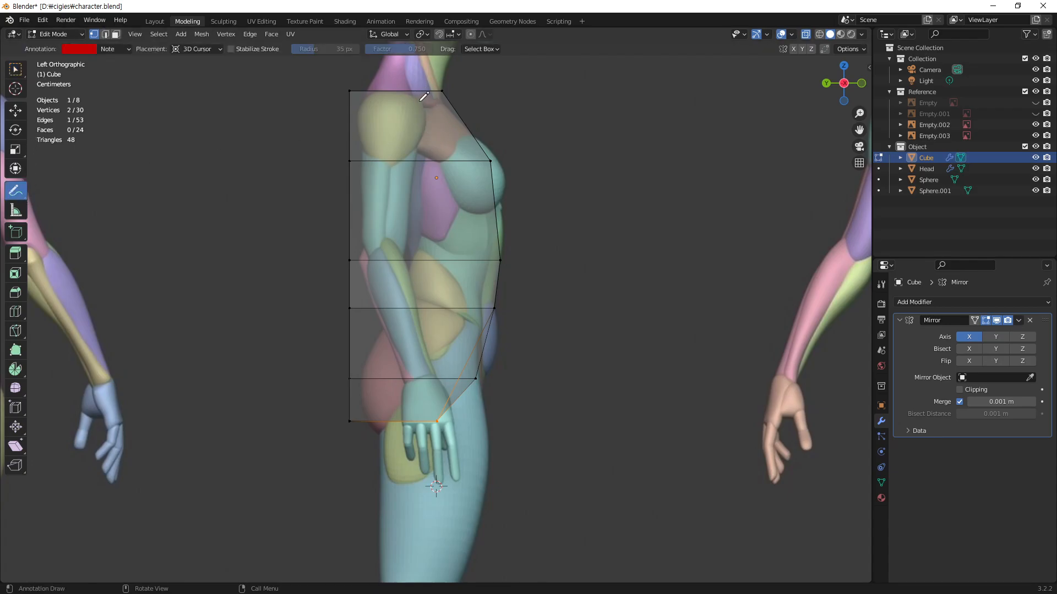
{"action": "left_click", "coordinate": [125, 50]}
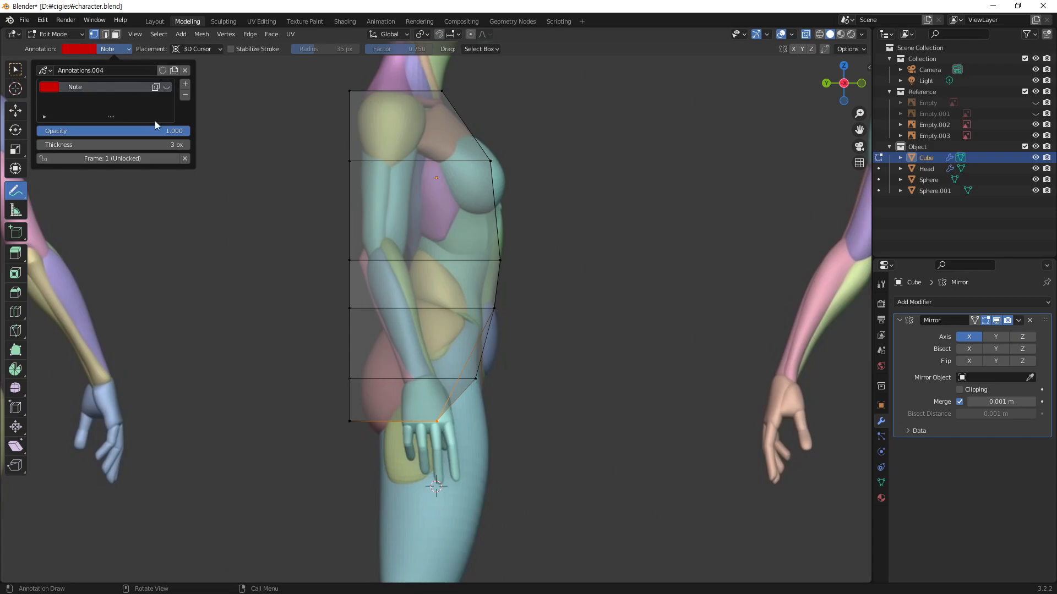
{"action": "left_click", "coordinate": [167, 88]}
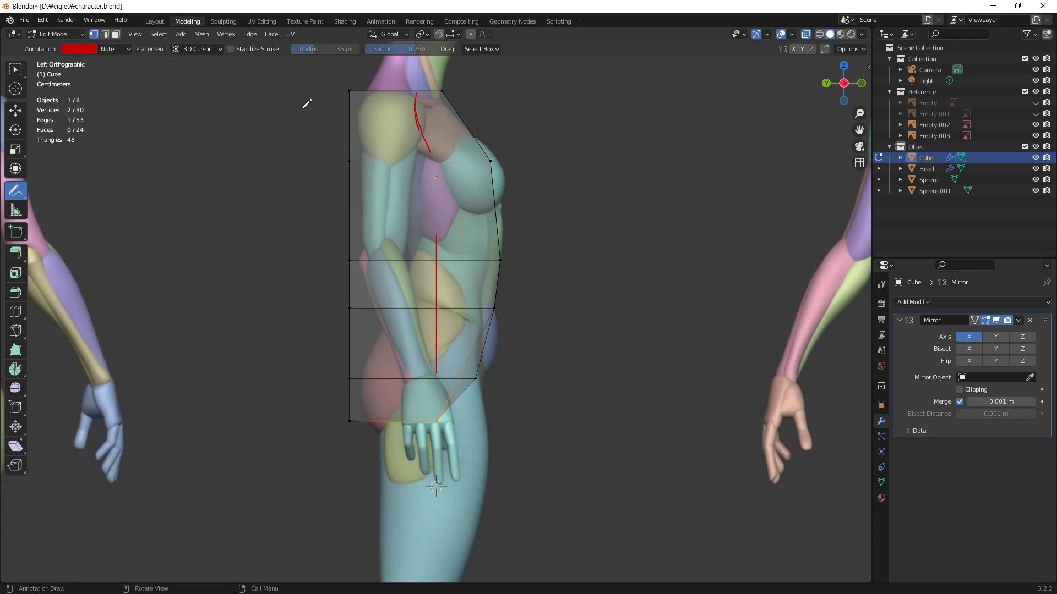
{"action": "mouse_move", "coordinate": [416, 95]}
{"action": "left_mouse_down"}
{"action": "mouse_move", "coordinate": [447, 238]}
{"action": "mouse_move", "coordinate": [441, 383]}
{"action": "left_mouse_up"}
{"action": "mouse_move", "coordinate": [447, 278]}
{"action": "left_mouse_down"}
{"action": "mouse_move", "coordinate": [420, 476]}
{"action": "mouse_move", "coordinate": [433, 456]}
{"action": "mouse_move", "coordinate": [417, 417]}
{"action": "mouse_move", "coordinate": [435, 467]}
{"action": "mouse_move", "coordinate": [417, 440]}
{"action": "mouse_move", "coordinate": [432, 434]}
{"action": "mouse_move", "coordinate": [433, 480]}
{"action": "left_mouse_up"}
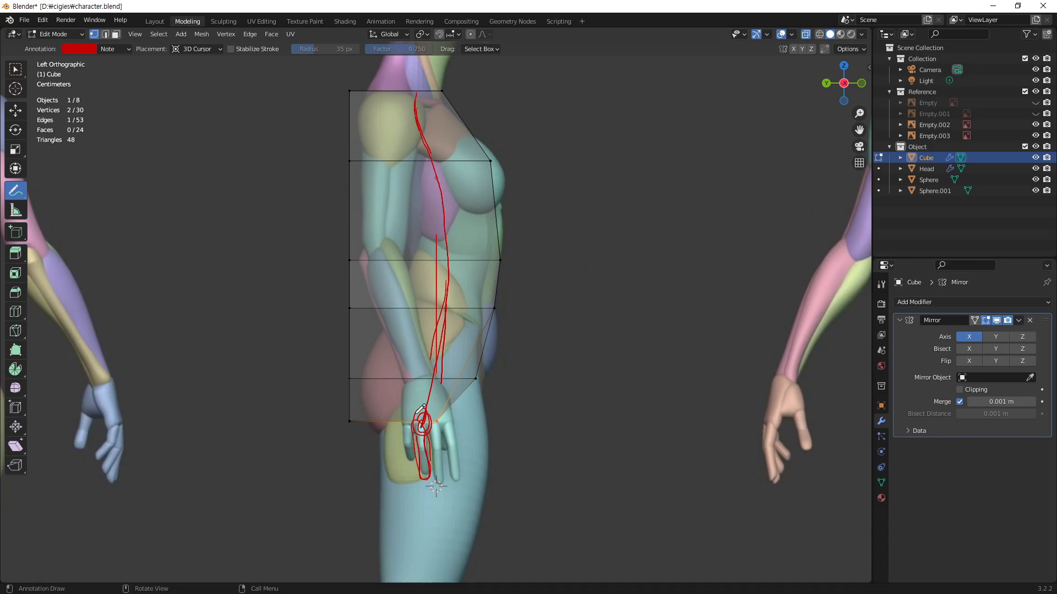
{"action": "mouse_move", "coordinate": [428, 416]}
{"action": "left_mouse_down"}
{"action": "mouse_move", "coordinate": [418, 410]}
{"action": "mouse_move", "coordinate": [427, 420]}
{"action": "left_mouse_up"}
Step: Hide the Note annotation layer and return to the Select Box tool
{"action": "left_click", "coordinate": [126, 49]}
{"action": "left_click", "coordinate": [166, 87]}
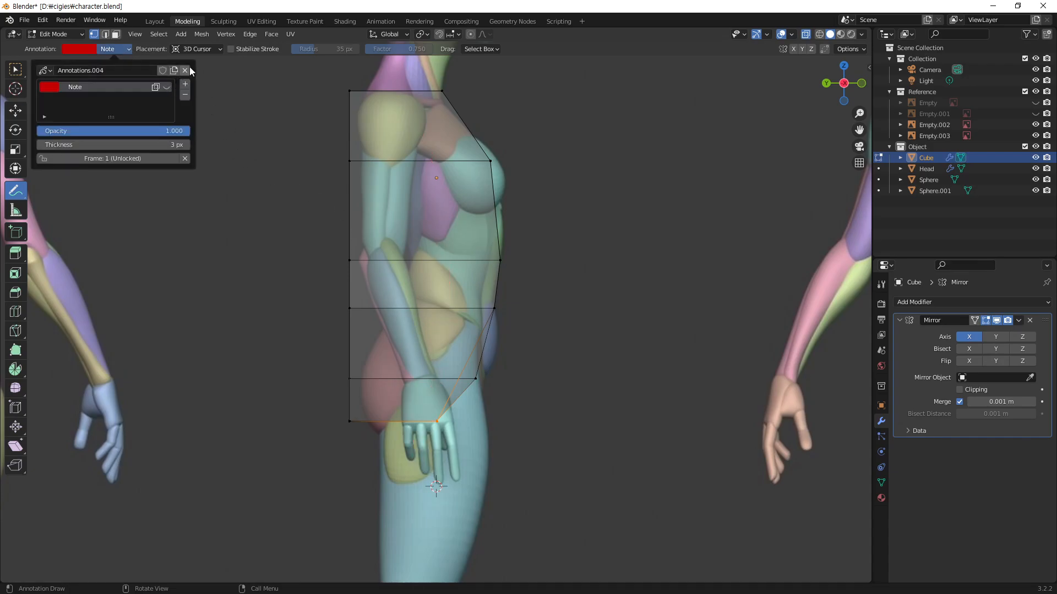
{"action": "left_click", "coordinate": [23, 72]}
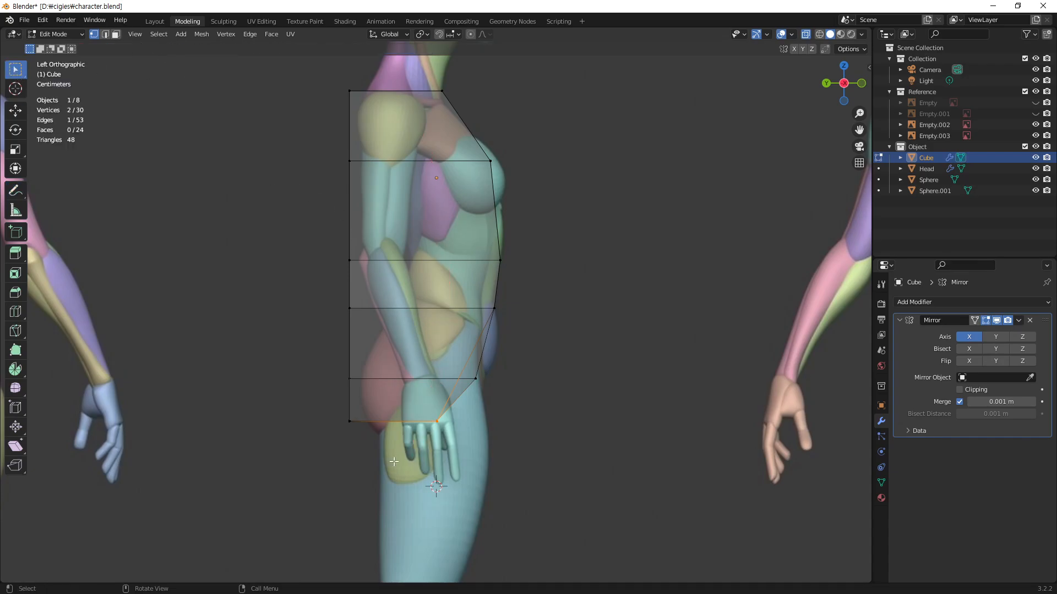
Step: Move the torso's lowest front vertices about 0.035 m further back along Y
{"action": "left_click_drag", "start_coordinate": [337, 409], "coordinate": [373, 446]}
{"action": "left_click", "coordinate": [441, 439]}
{"action": "key", "text": "g"}
{"action": "key", "text": "y"}
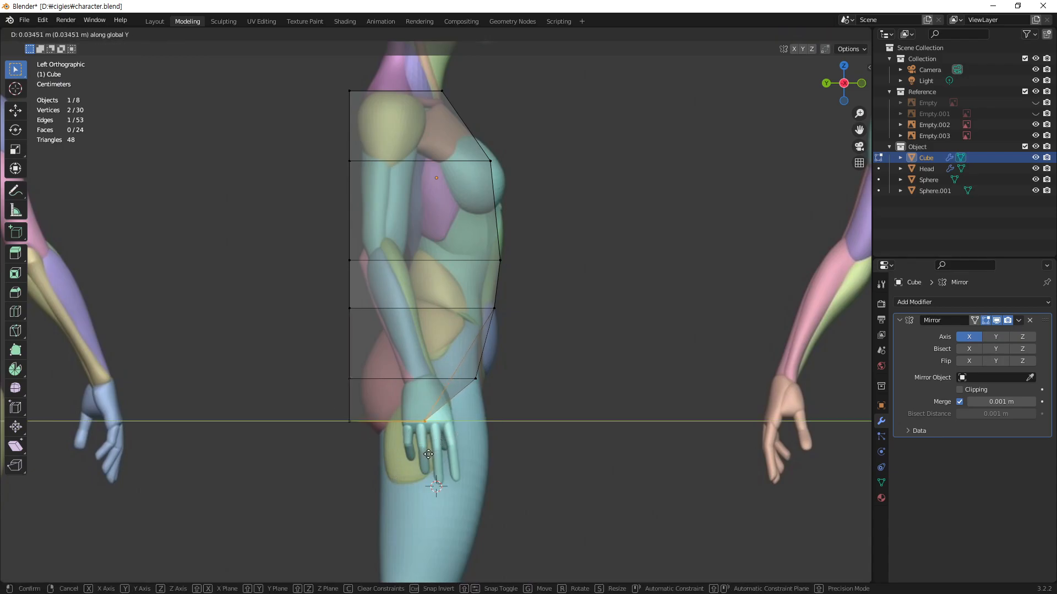
{"action": "left_click", "coordinate": [429, 454]}
Step: Move the torso's lowest back vertices about 0.15 m forward along Y, just behind the front crotch vertices
{"action": "left_click_drag", "start_coordinate": [356, 437], "coordinate": [374, 450]}
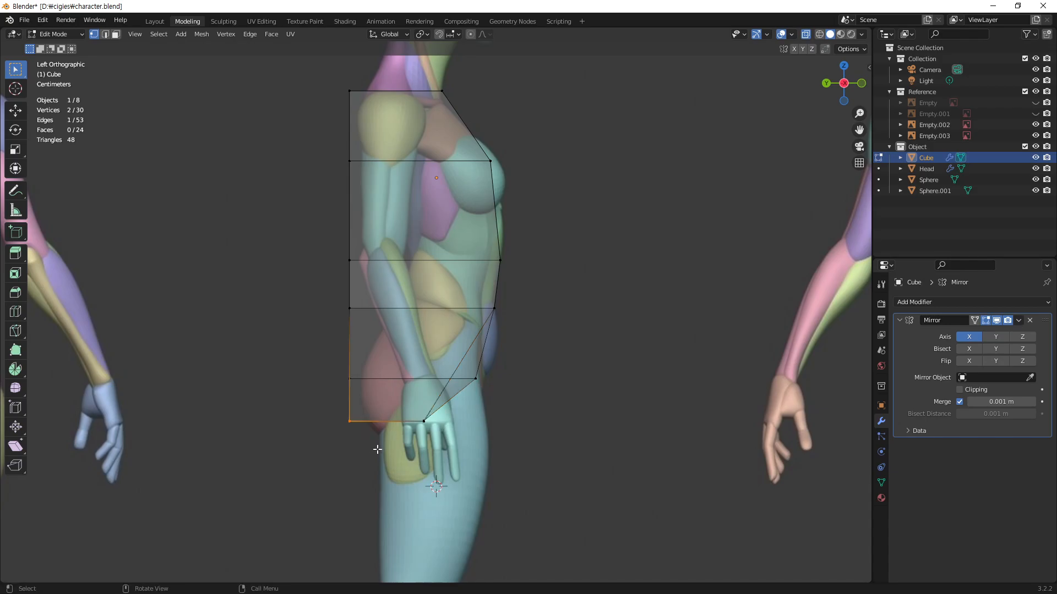
{"action": "key", "text": "g"}
{"action": "key", "text": "y"}
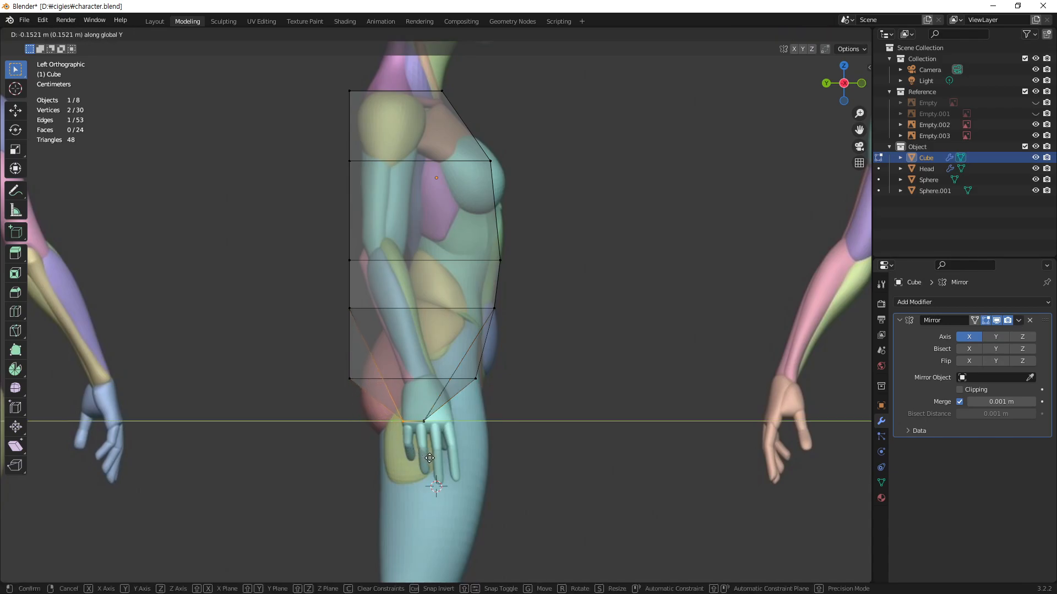
{"action": "left_click", "coordinate": [430, 457]}
Step: Move the hip loop's back vertex about 0.1 m forward along Y into the reference's buttock
{"action": "left_click_drag", "start_coordinate": [334, 368], "coordinate": [375, 400]}
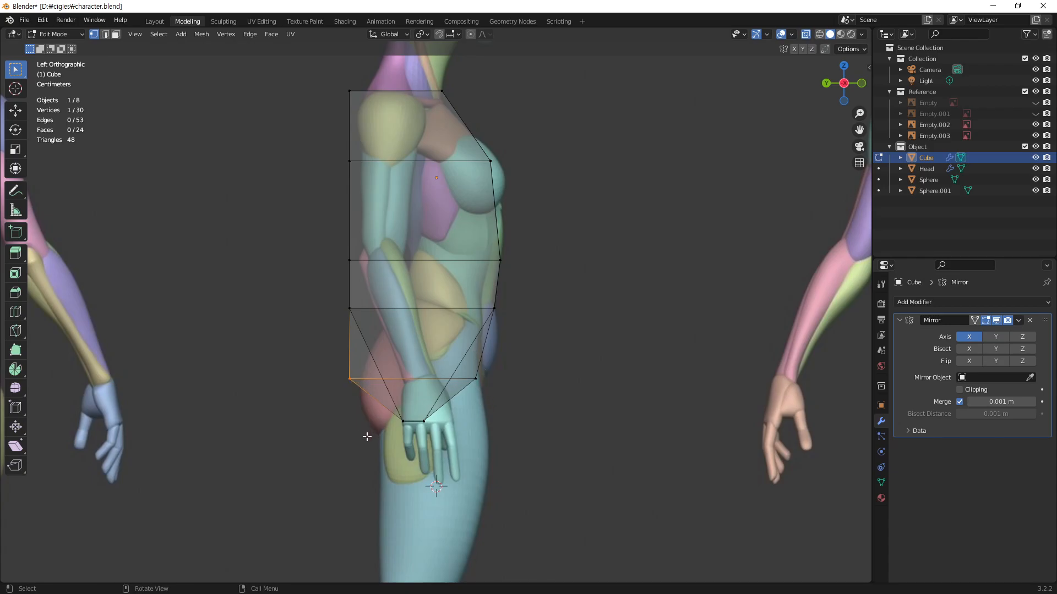
{"action": "key", "text": "g"}
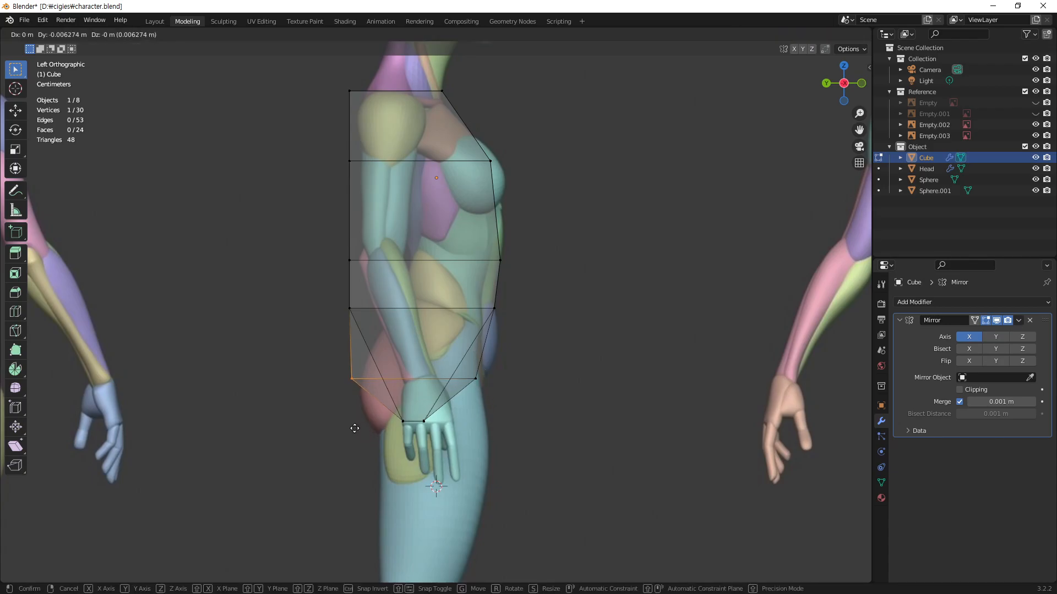
{"action": "key", "text": "y"}
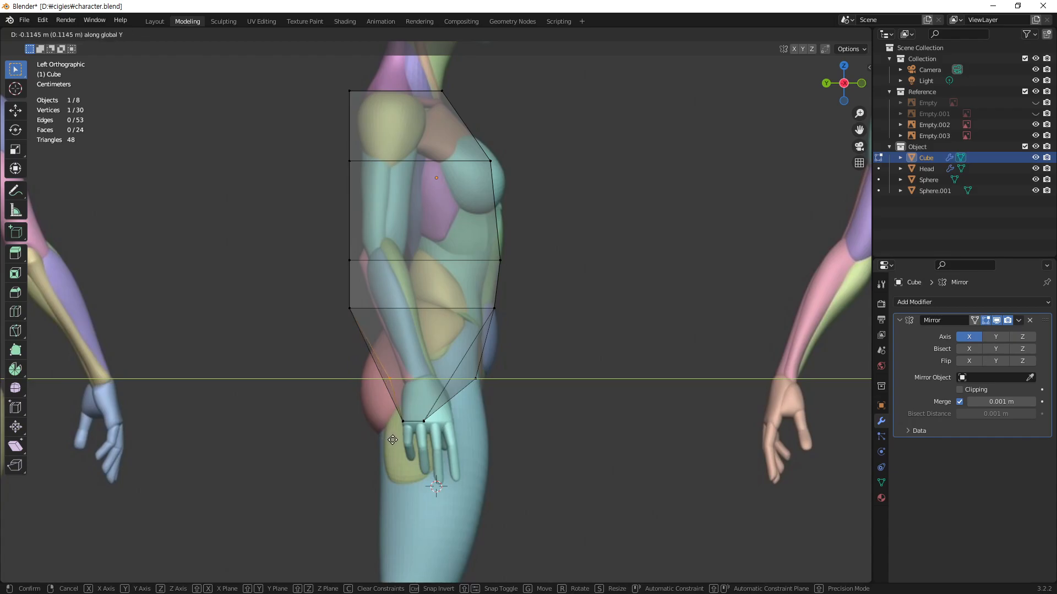
{"action": "left_click", "coordinate": [385, 445]}
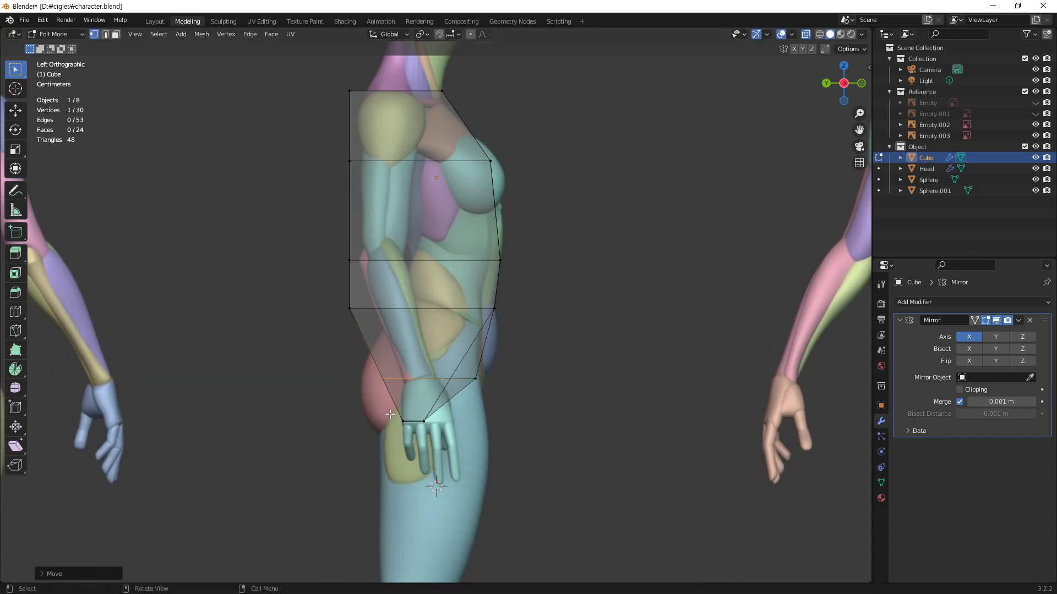
Step: Move the back vertices of the loop just below the waist about 0.13 m forward along Y to the reference's lower back
{"action": "left_click_drag", "start_coordinate": [314, 283], "coordinate": [378, 343]}
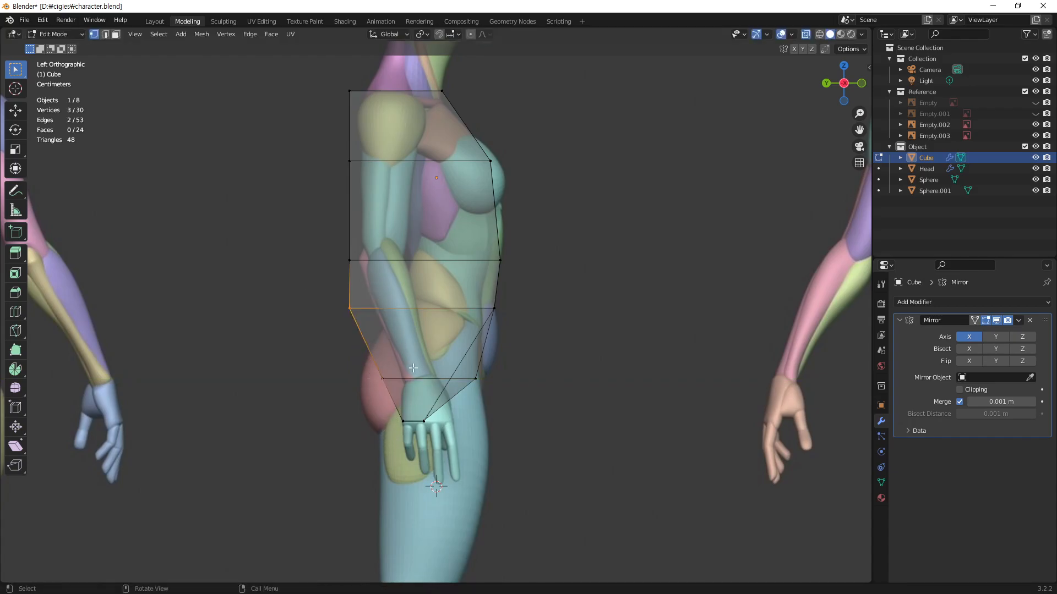
{"action": "key", "text": "g"}
{"action": "key", "text": "y"}
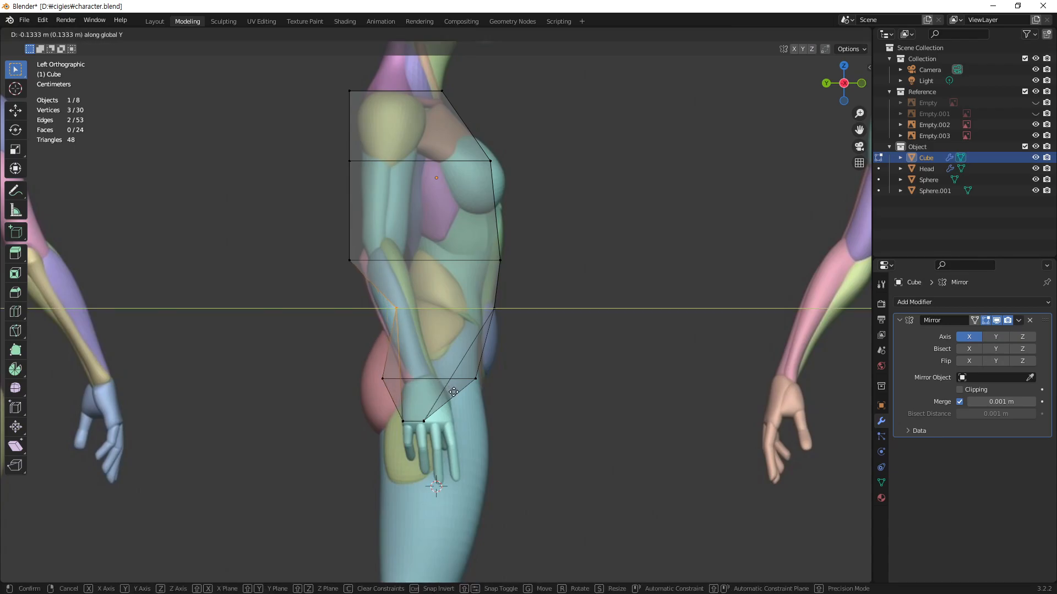
{"action": "left_click", "coordinate": [453, 391]}
Step: Move the waist loop's back vertices forward along Y to the small of the reference's back
{"action": "key", "text": "g"}
{"action": "key", "text": "y"}
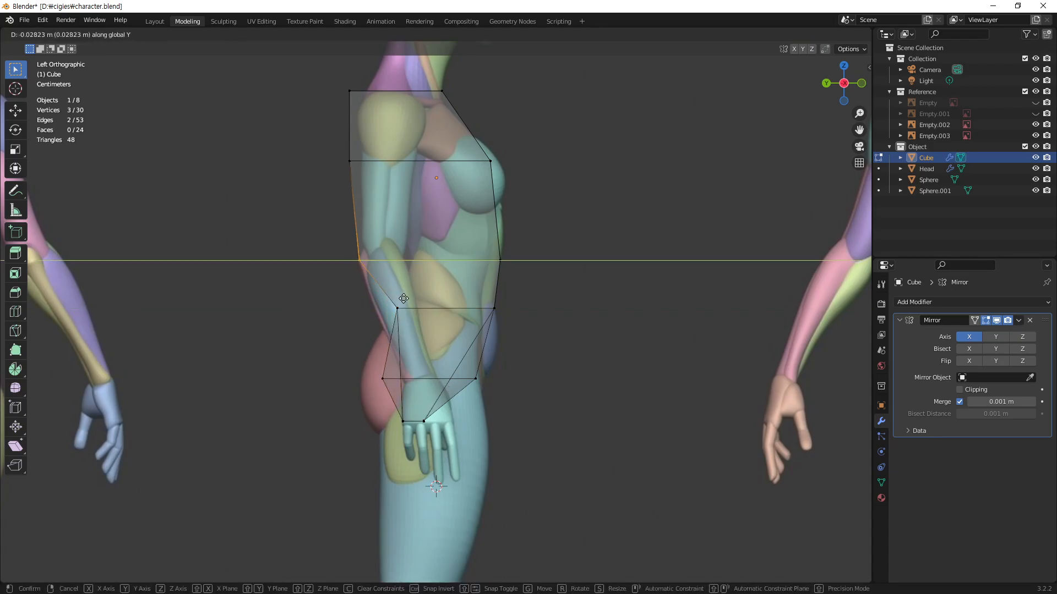
{"action": "left_click", "coordinate": [454, 328]}
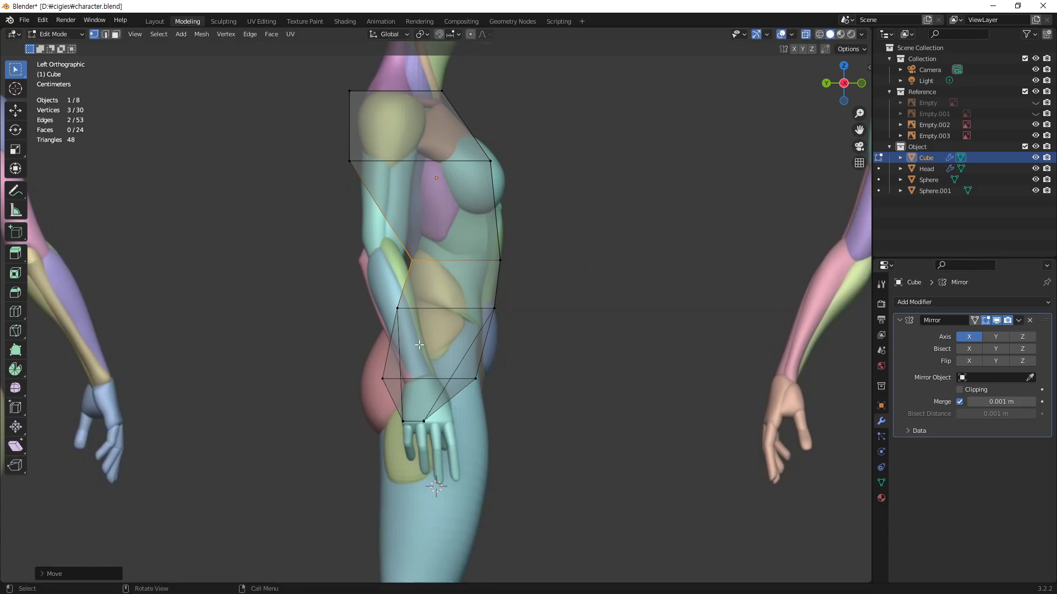
Step: Shift the back vertices of the loop below the waist about 0.01 m backward along Y
{"action": "left_click_drag", "start_coordinate": [423, 294], "coordinate": [387, 331]}
{"action": "key", "text": "y"}
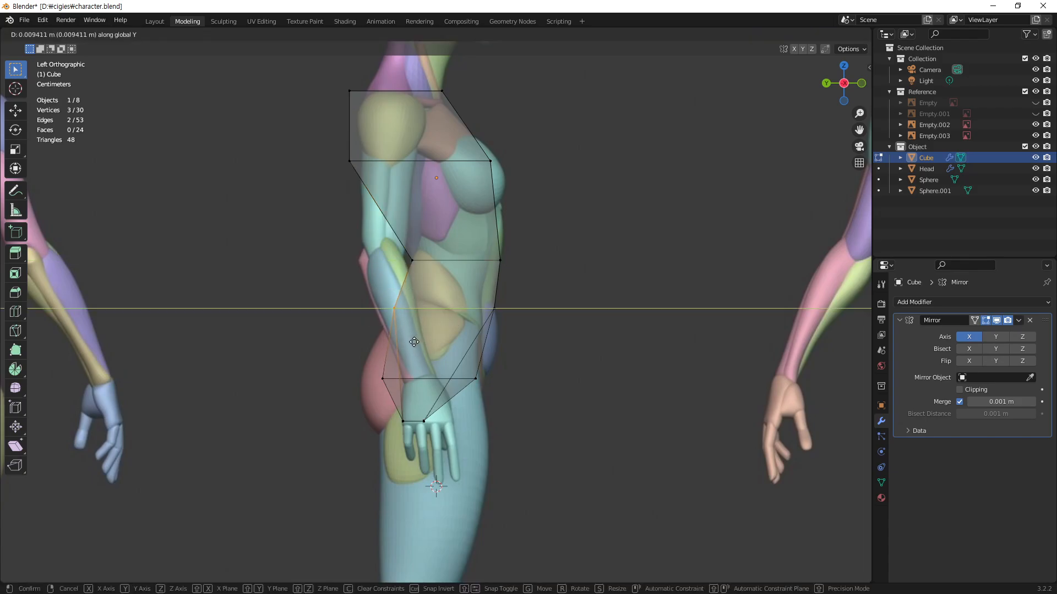
{"action": "left_click", "coordinate": [413, 344]}
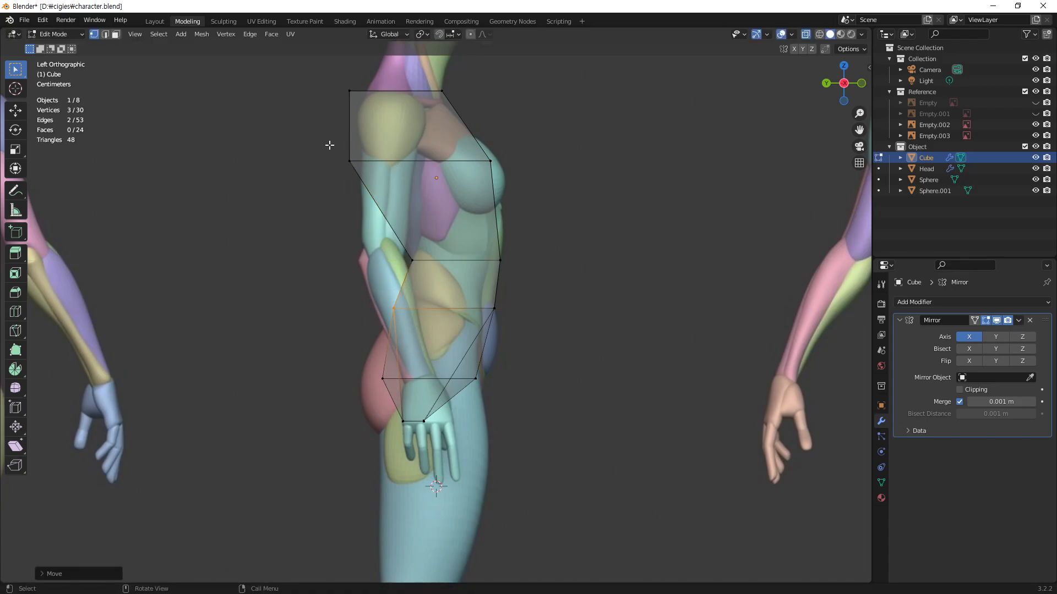
Step: Move the chest loop's back vertices forward along Y so the back slopes evenly into the waist
{"action": "left_click_drag", "start_coordinate": [330, 144], "coordinate": [365, 187]}
{"action": "key", "text": "g"}
{"action": "key", "text": "y"}
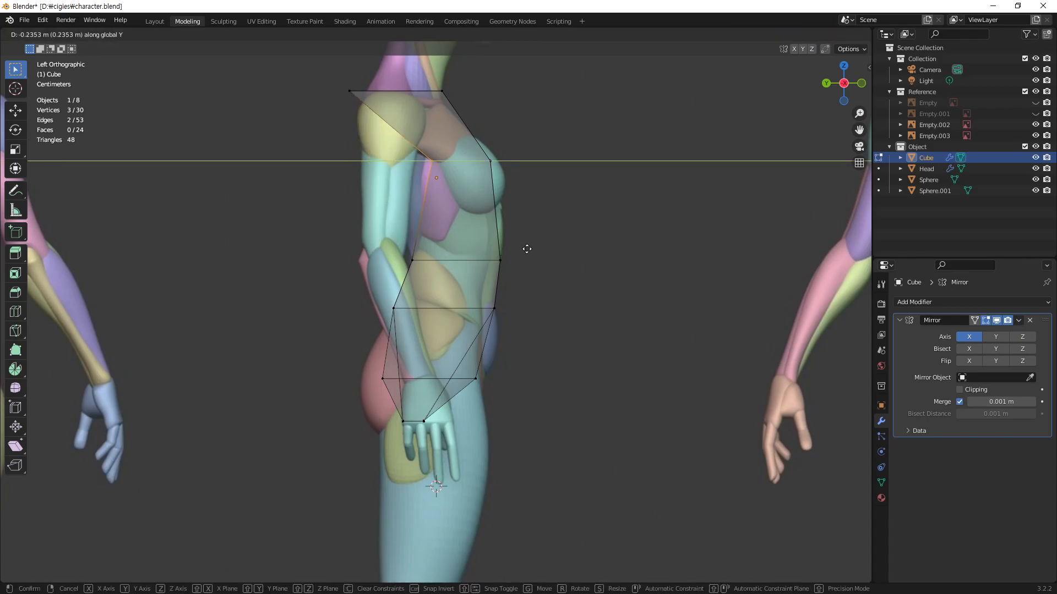
{"action": "left_click", "coordinate": [475, 268]}
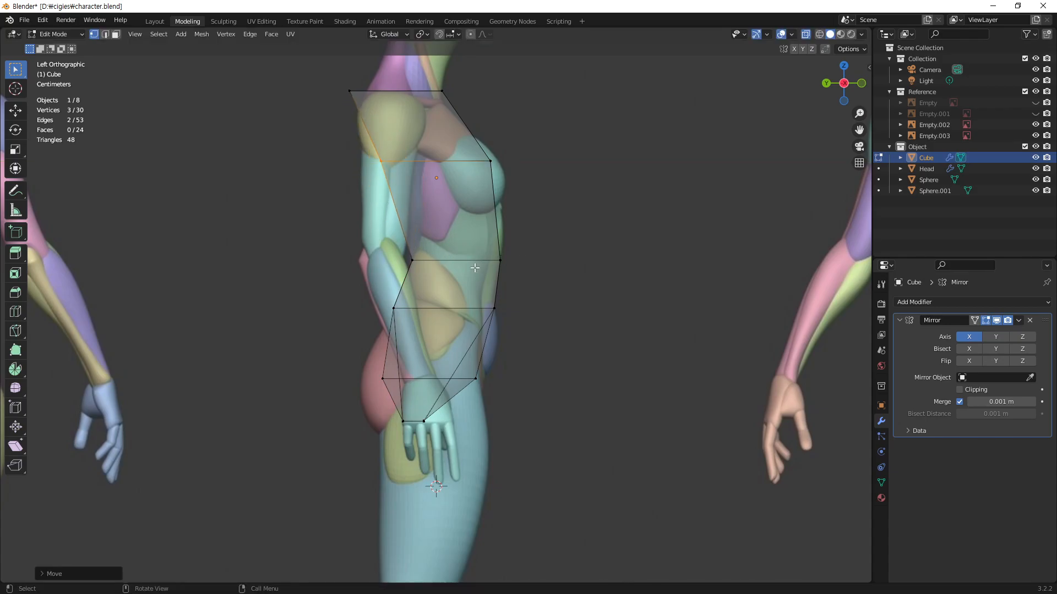
Step: Move the torso's top back vertices slightly forward along Y to the back of the reference's neck base
{"action": "left_click", "coordinate": [342, 91]}
{"action": "key", "text": "g"}
{"action": "key", "text": "y"}
{"action": "left_click", "coordinate": [422, 142]}
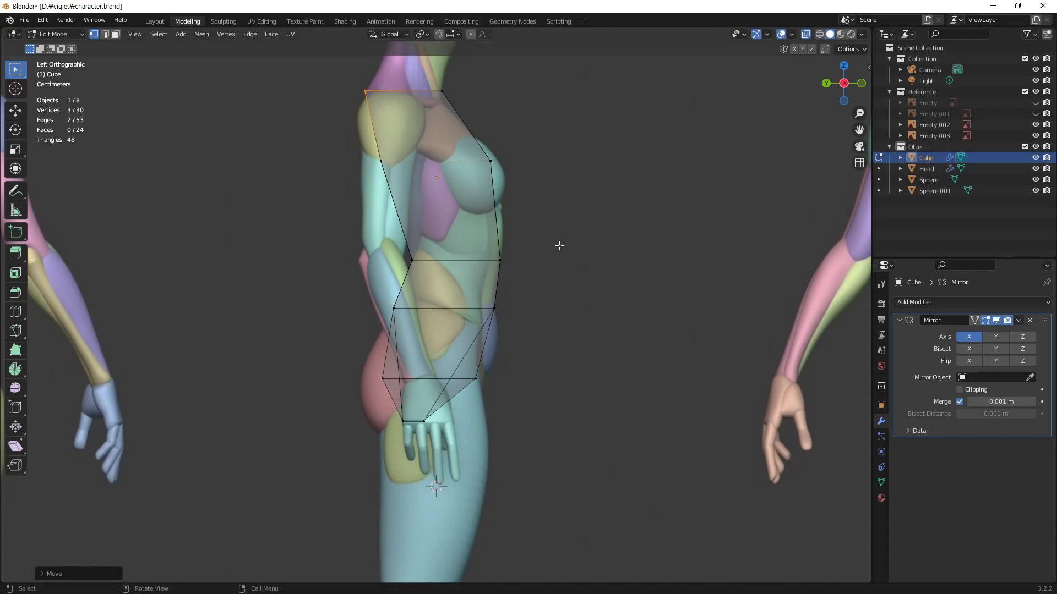
Step: Add a new green annotation layer and trace the back's S-curve from the neck base through the waist to the buttocks
{"action": "left_click", "coordinate": [23, 184]}
{"action": "left_click", "coordinate": [124, 50]}
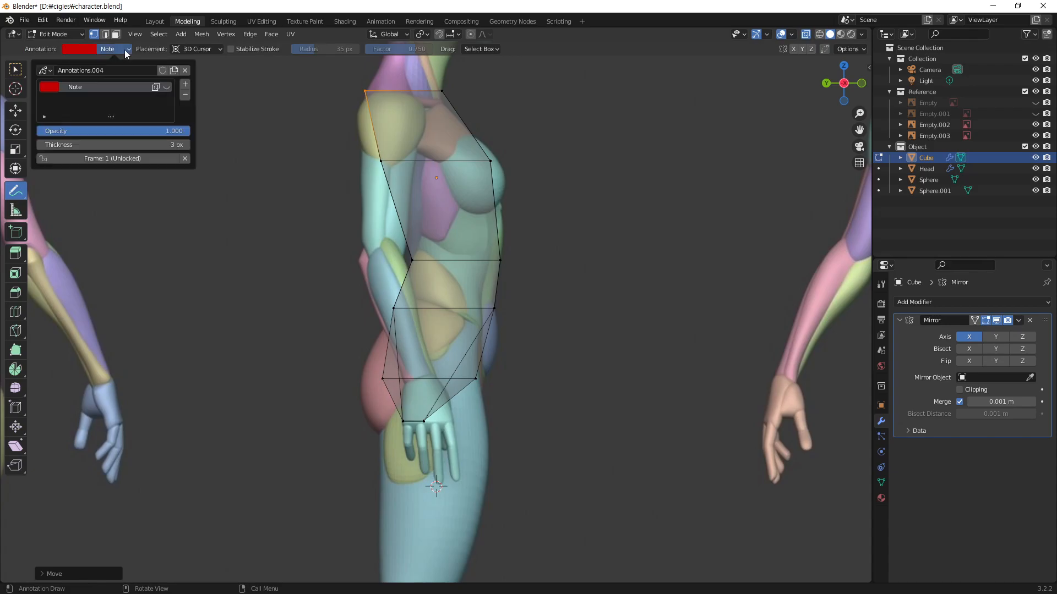
{"action": "left_click", "coordinate": [186, 84]}
{"action": "left_click", "coordinate": [79, 49]}
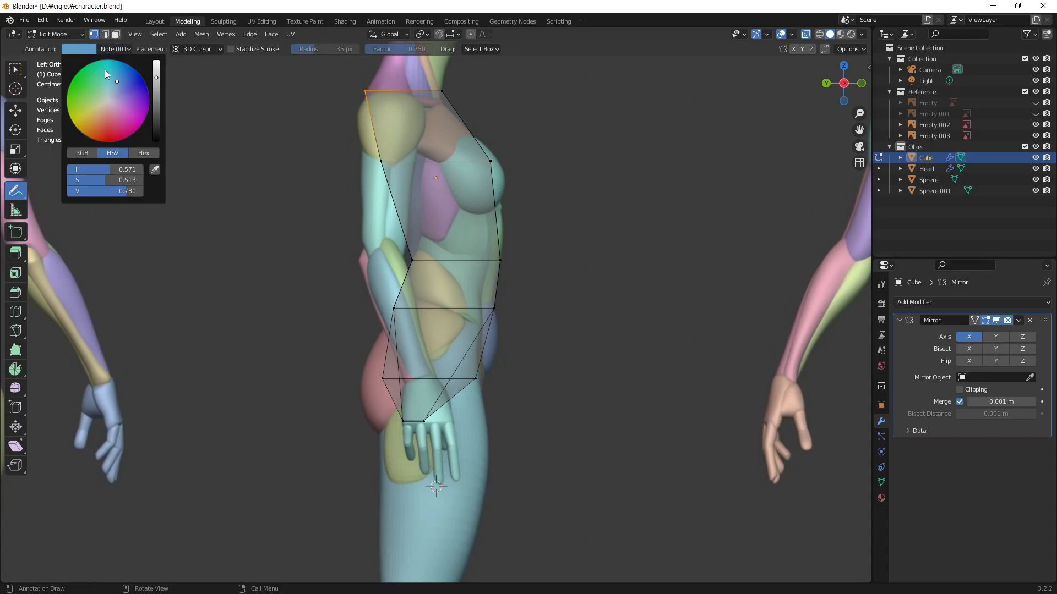
{"action": "left_click", "coordinate": [85, 111]}
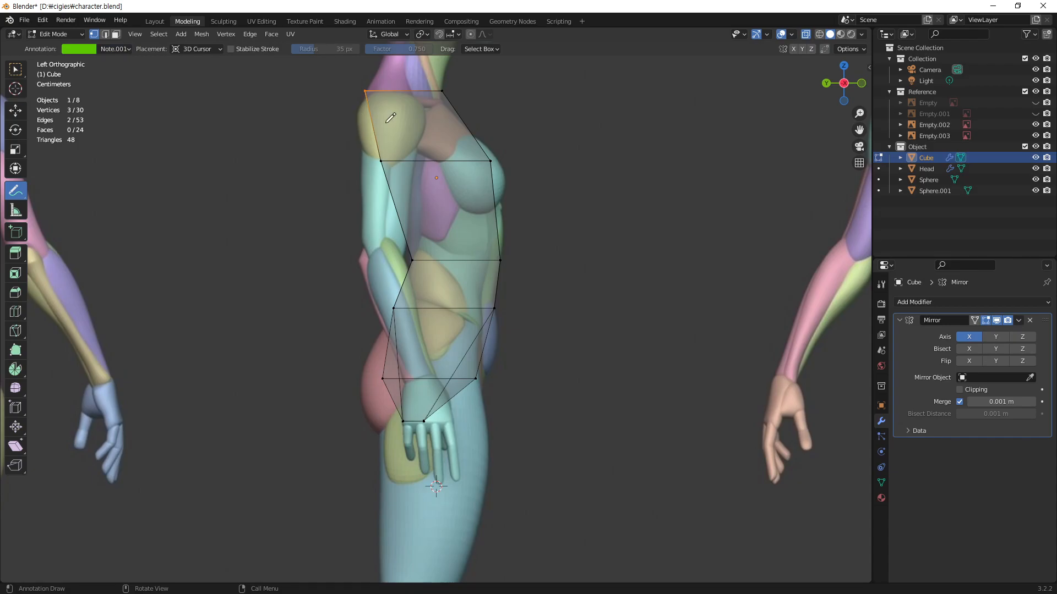
{"action": "mouse_move", "coordinate": [375, 78]}
{"action": "left_mouse_down"}
{"action": "mouse_move", "coordinate": [372, 138]}
{"action": "mouse_move", "coordinate": [417, 258]}
{"action": "mouse_move", "coordinate": [363, 377]}
{"action": "left_mouse_up"}
Step: Unlink the Annotations.004 data to clear all sketched guide lines, and return to the Select Box tool
{"action": "left_click", "coordinate": [124, 49]}
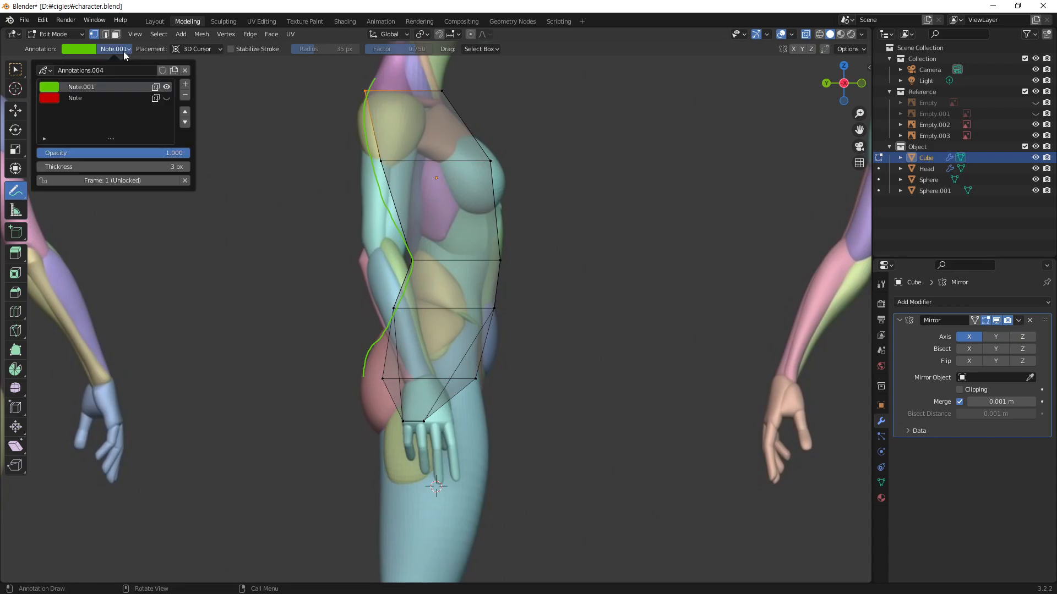
{"action": "left_click", "coordinate": [185, 71]}
{"action": "key", "text": "w"}
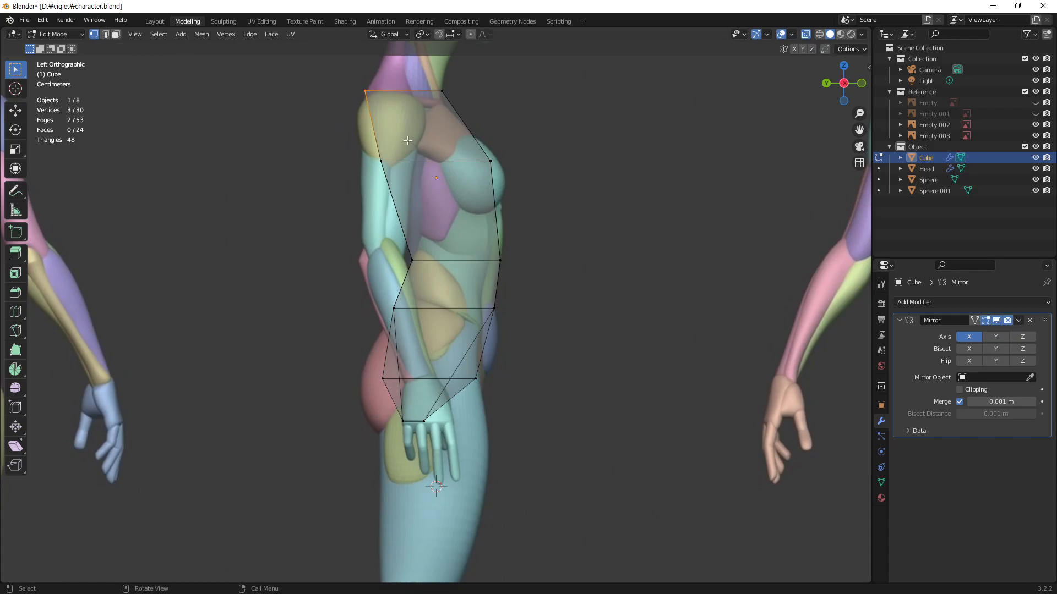
Step: Move the chest loop's back vertices slightly backward along Y, and nudge the waist loop's back vertices backward along Y as well
{"action": "key", "text": "g"}
{"action": "key", "text": "y"}
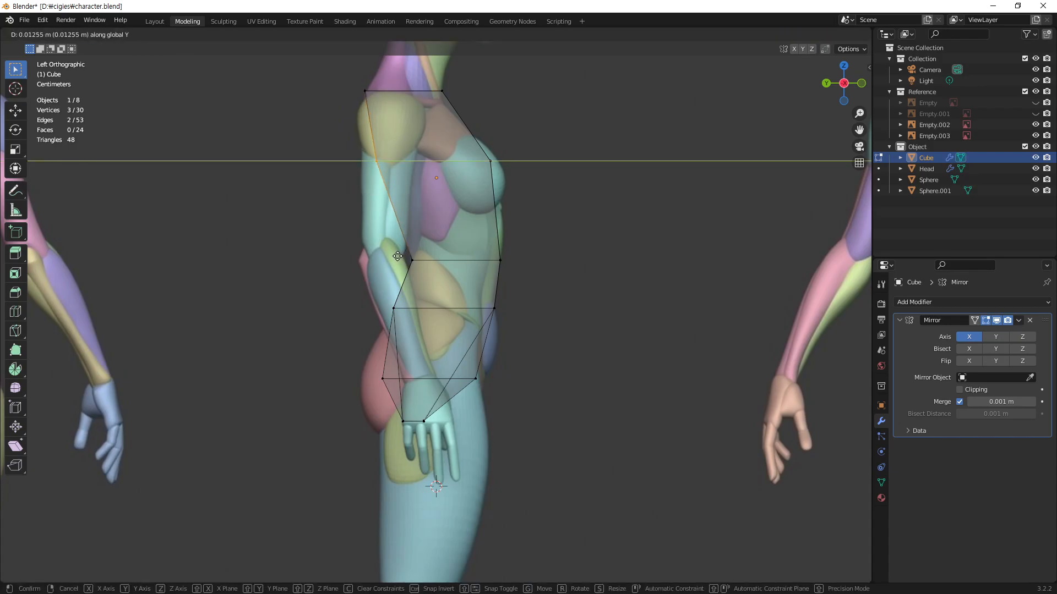
{"action": "left_click", "coordinate": [397, 257]}
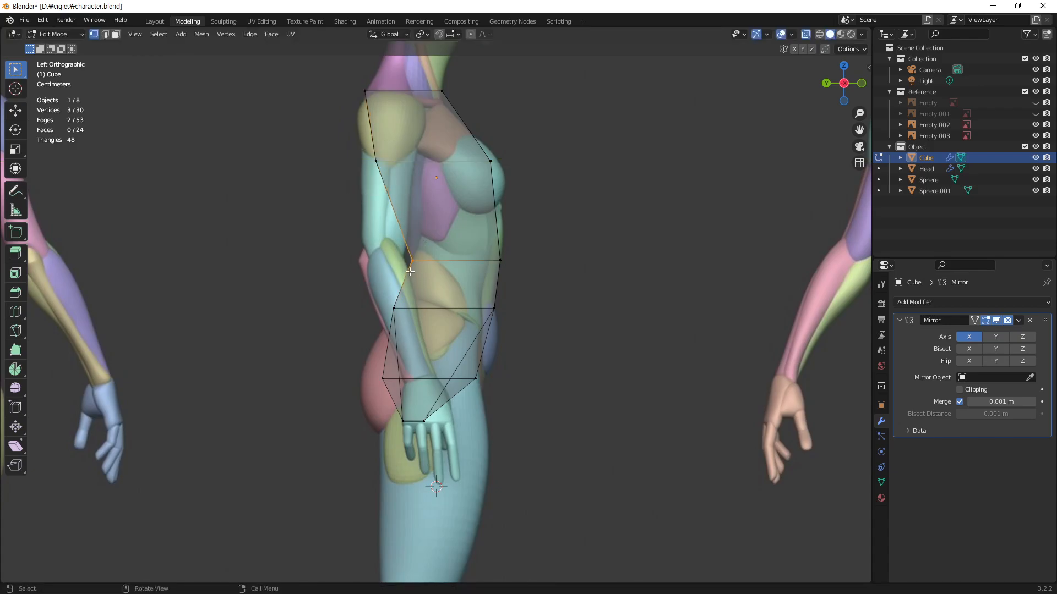
{"action": "key", "text": "g"}
{"action": "key", "text": "y"}
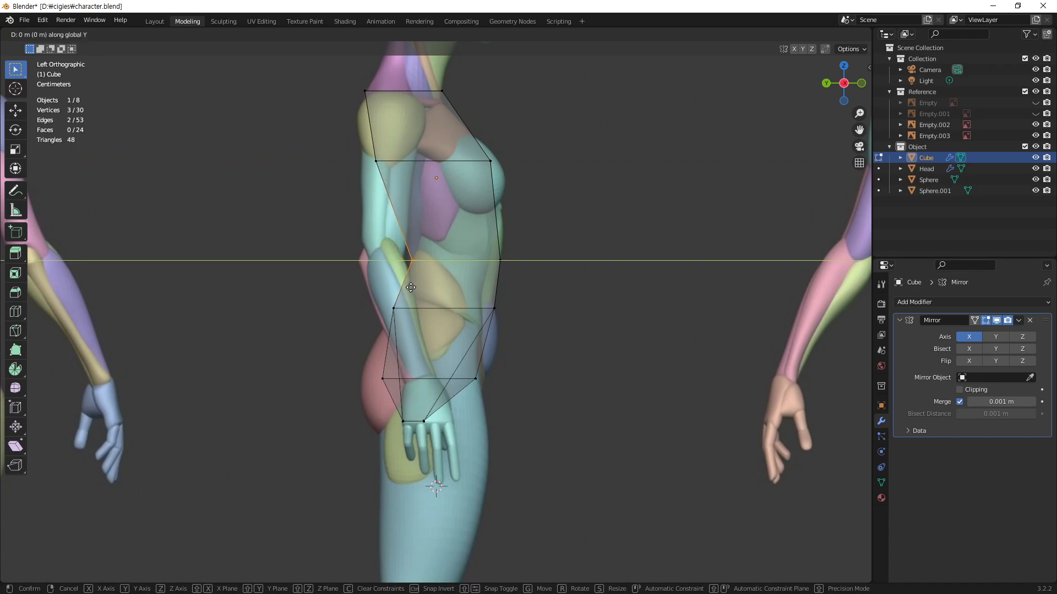
{"action": "left_click", "coordinate": [410, 288]}
{"action": "left_click", "coordinate": [576, 373]}
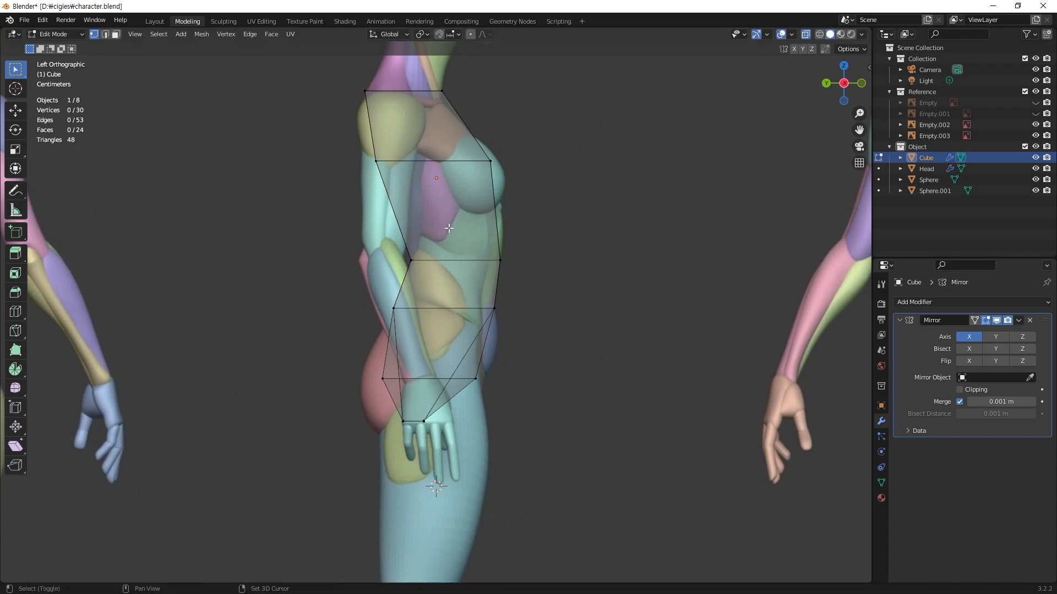
Step: Split the 3D viewport vertically in two, framing the torso in front view in one half and in side view in the other
{"action": "right_click", "coordinate": [873, 212]}
{"action": "left_click", "coordinate": [844, 188]}
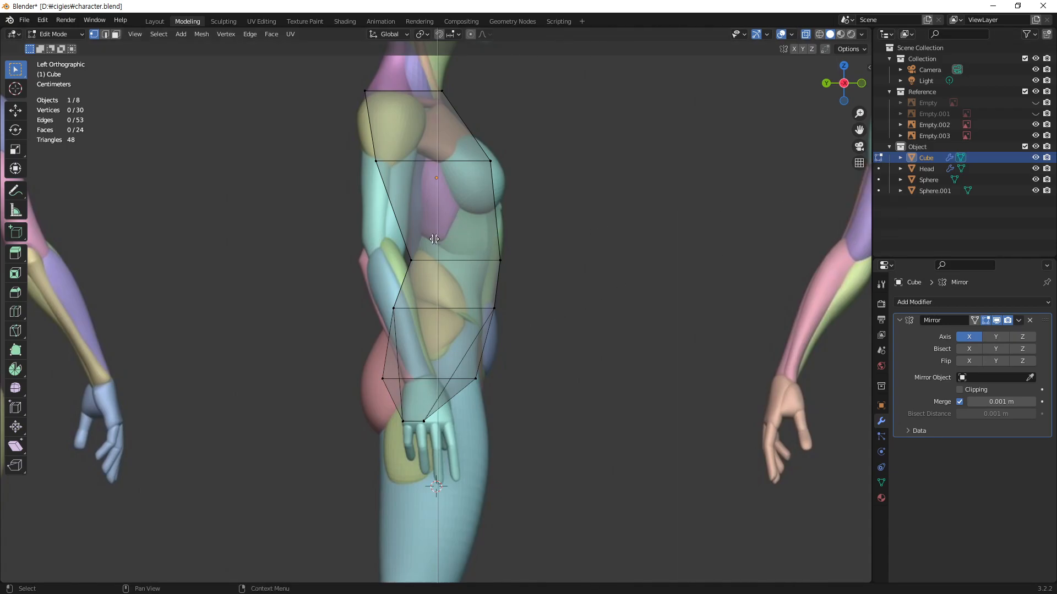
{"action": "left_click", "coordinate": [443, 239]}
{"action": "middle_click_drag", "start_coordinate": [222, 318], "coordinate": [278, 309]}
{"action": "middle_click_drag", "start_coordinate": [277, 308], "coordinate": [288, 287], "text": "ctrl"}
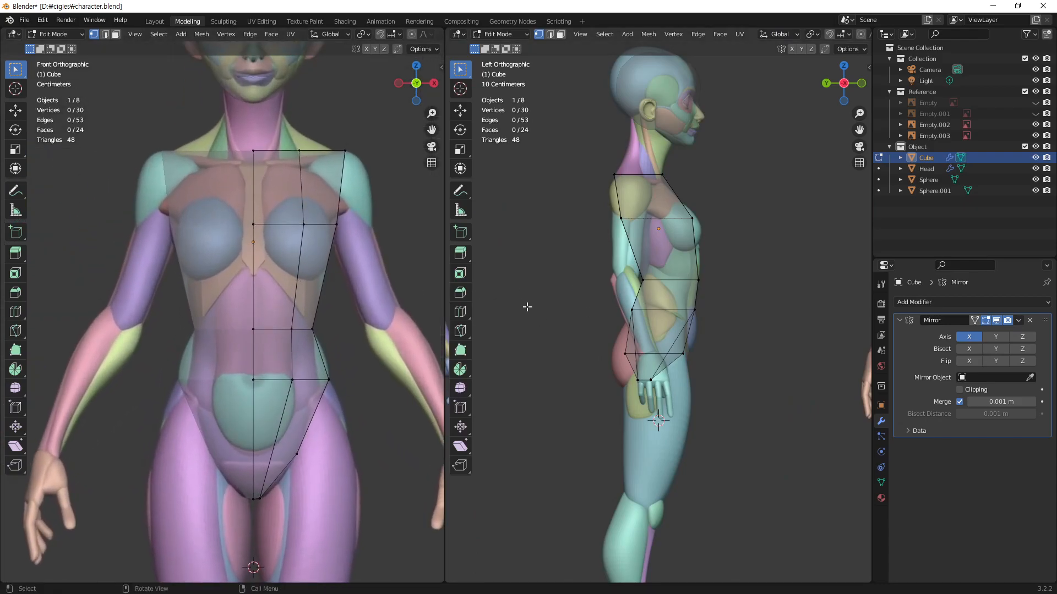
{"action": "middle_click_drag", "start_coordinate": [707, 303], "coordinate": [719, 273], "text": "shift"}
{"action": "middle_click_drag", "start_coordinate": [643, 322], "coordinate": [706, 323], "text": "shift"}
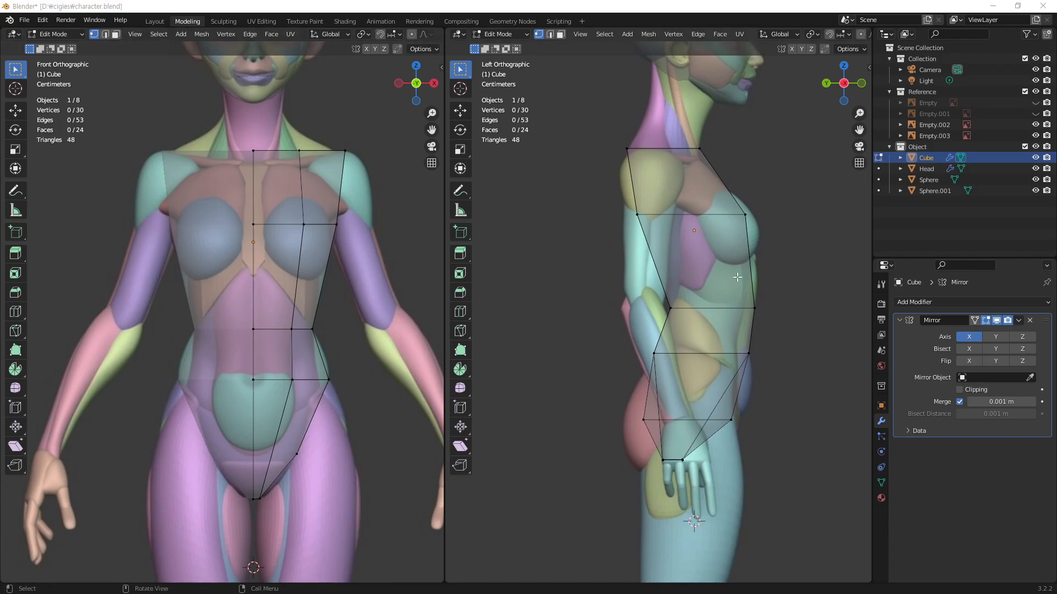
Step: Select the outer front vertex on the lower pelvis and frame the pelvis closely in front view
{"action": "middle_click_drag", "start_coordinate": [282, 261], "coordinate": [216, 421]}
{"action": "left_click", "coordinate": [301, 433]}
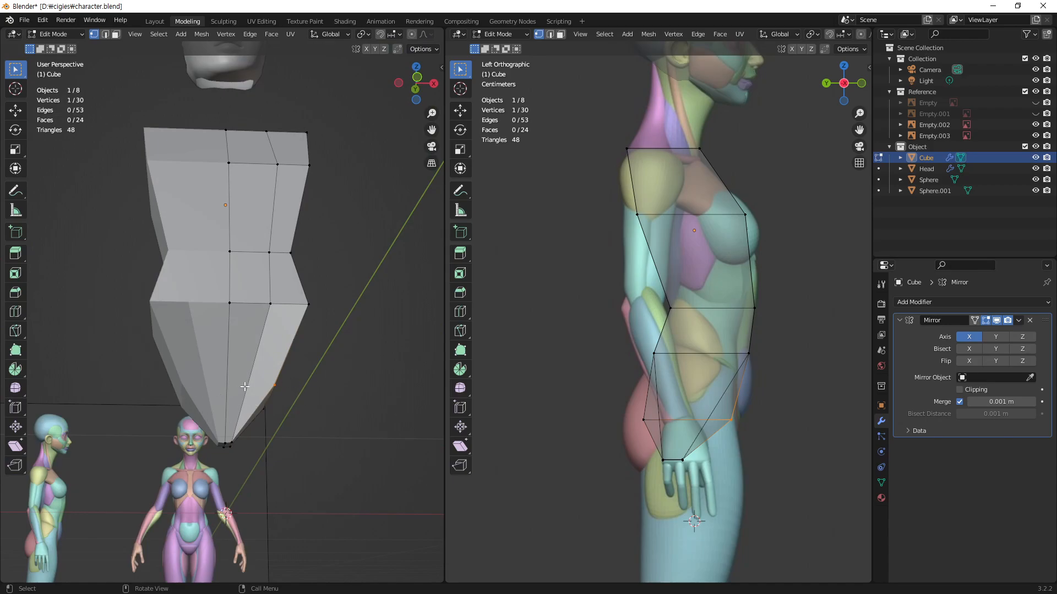
{"action": "key", "text": "KP_1"}
{"action": "middle_click_drag", "start_coordinate": [248, 385], "coordinate": [415, 255], "text": "shift"}
{"action": "mouse_move", "coordinate": [330, 375]}
{"action": "middle_mouse_down"}
{"action": "mouse_move", "coordinate": [316, 335]}
{"action": "mouse_move", "coordinate": [298, 321]}
{"action": "mouse_move", "coordinate": [302, 354]}
{"action": "mouse_move", "coordinate": [307, 344]}
{"action": "mouse_move", "coordinate": [334, 384]}
{"action": "middle_mouse_up"}
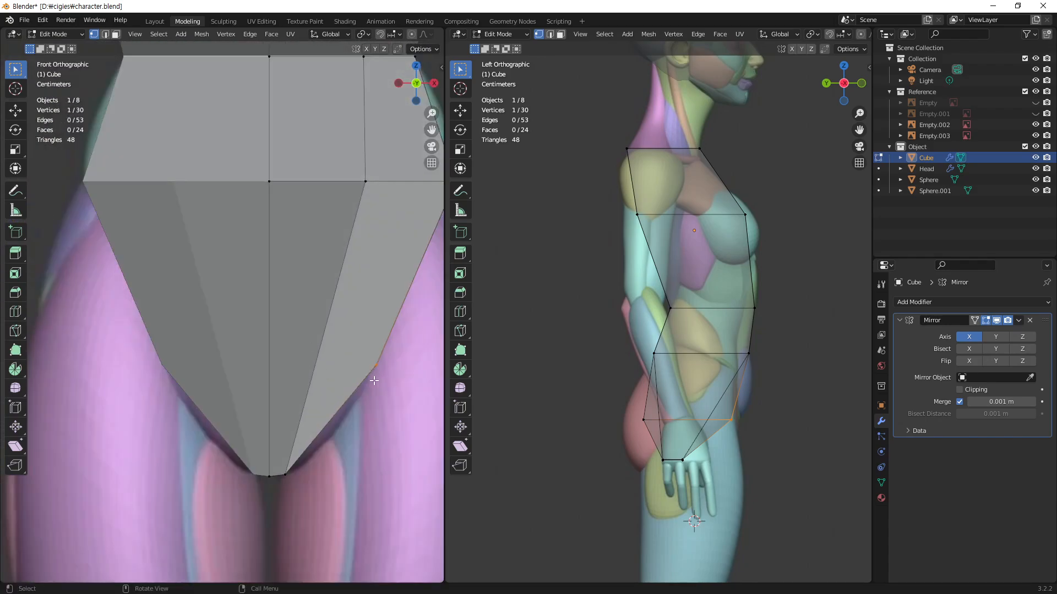
{"action": "key", "text": "k"}
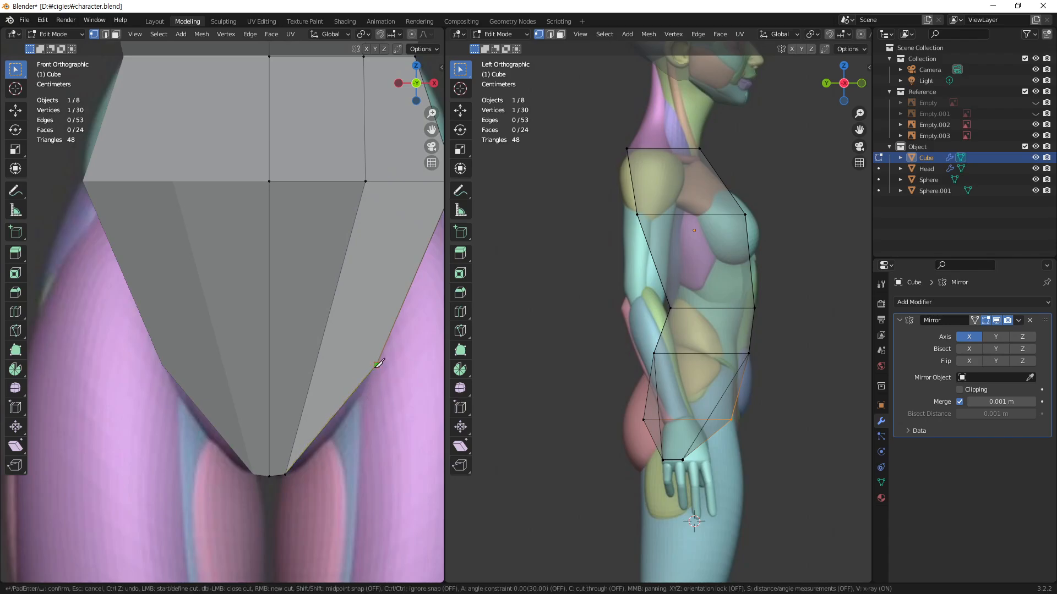
{"action": "left_click", "coordinate": [377, 364]}
{"action": "key", "text": "c"}
{"action": "key", "text": "c"}
{"action": "key", "text": "c"}
{"action": "key", "text": "c"}
{"action": "key", "text": "c"}
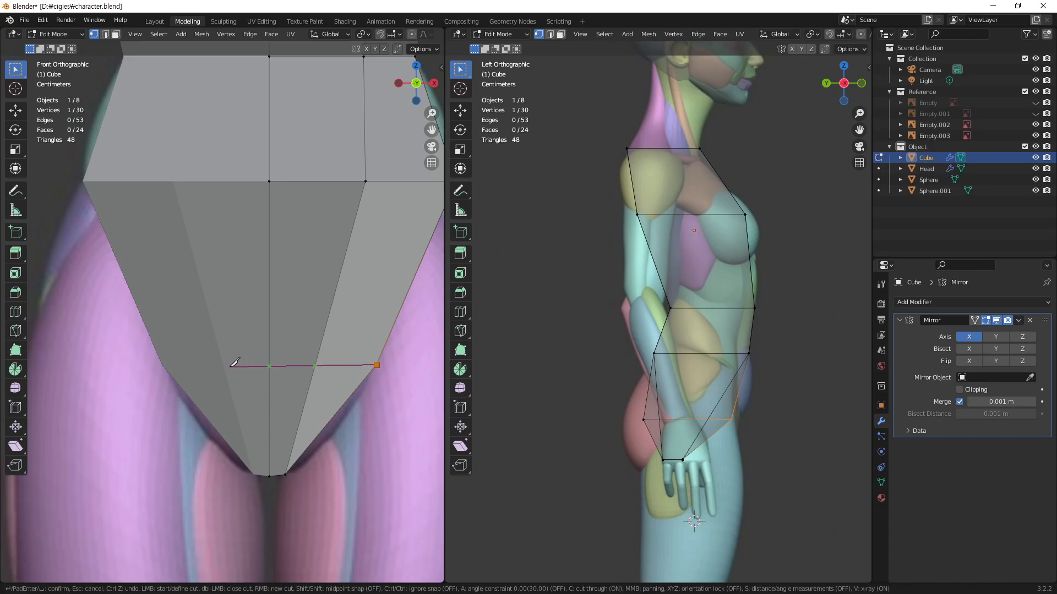
{"action": "key", "text": "c"}
{"action": "key", "text": "c"}
{"action": "key", "text": "c"}
{"action": "key", "text": "c"}
{"action": "key", "text": "Escape"}
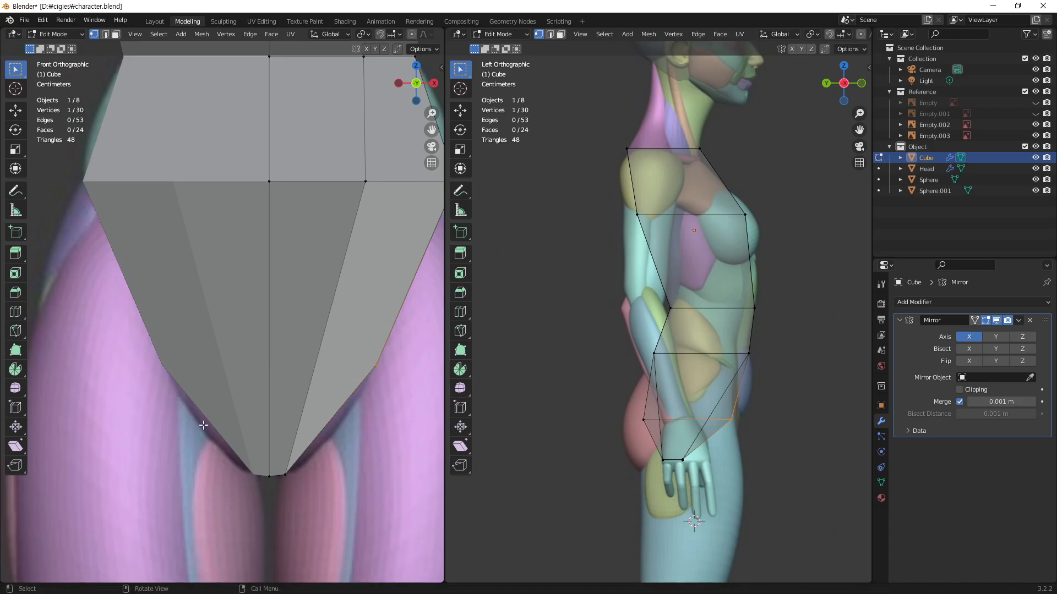
Step: Knife a horizontal cut from the pelvis's outer corner vertex past the center line, with cut through on so the back is cut too
{"action": "key", "text": "k"}
{"action": "left_click", "coordinate": [377, 365]}
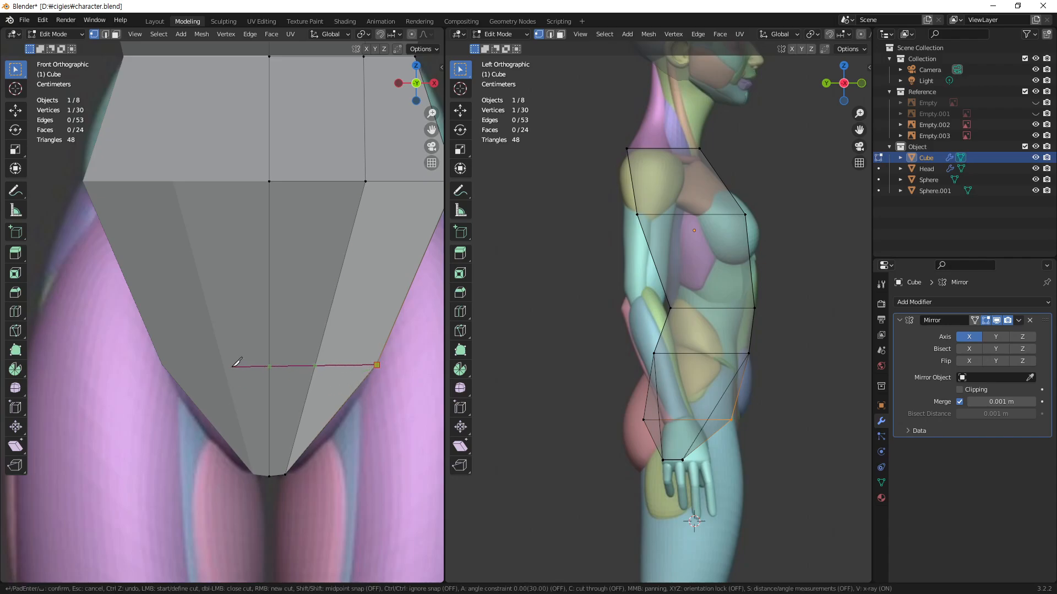
{"action": "key", "text": "c"}
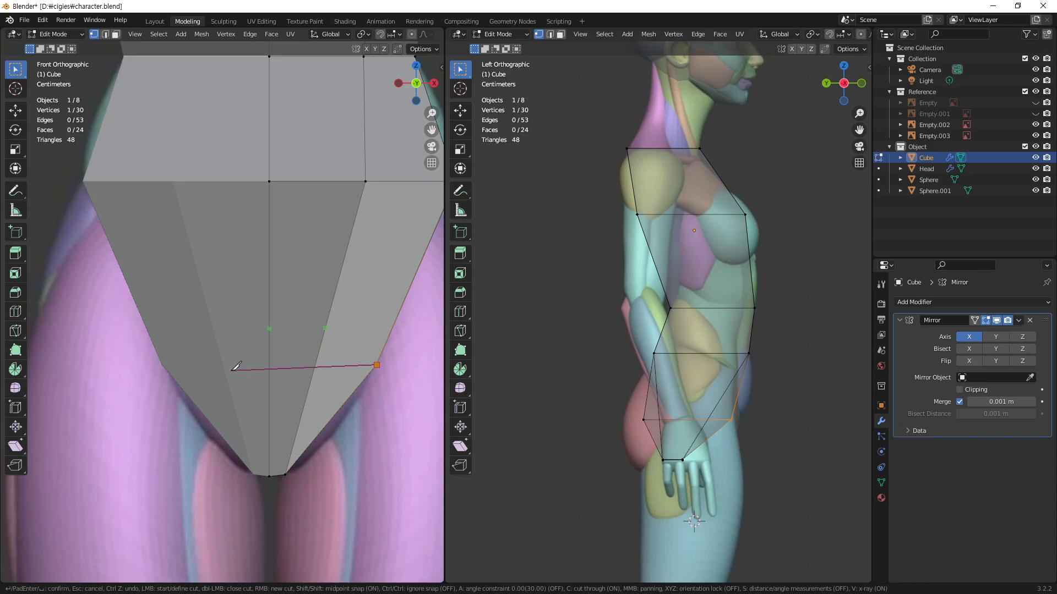
{"action": "left_click", "coordinate": [235, 362]}
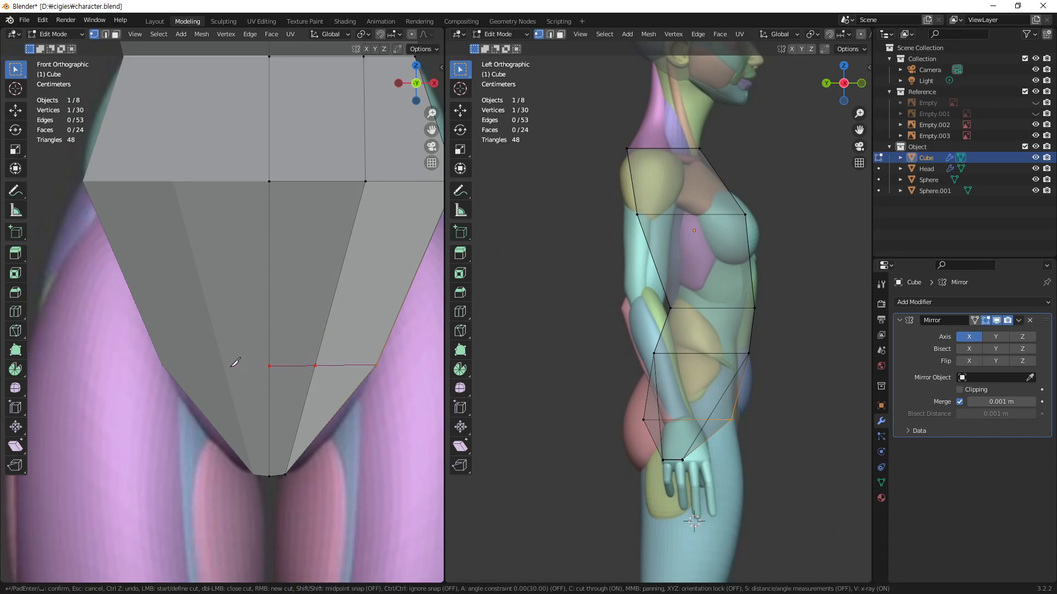
{"action": "key", "text": "Return"}
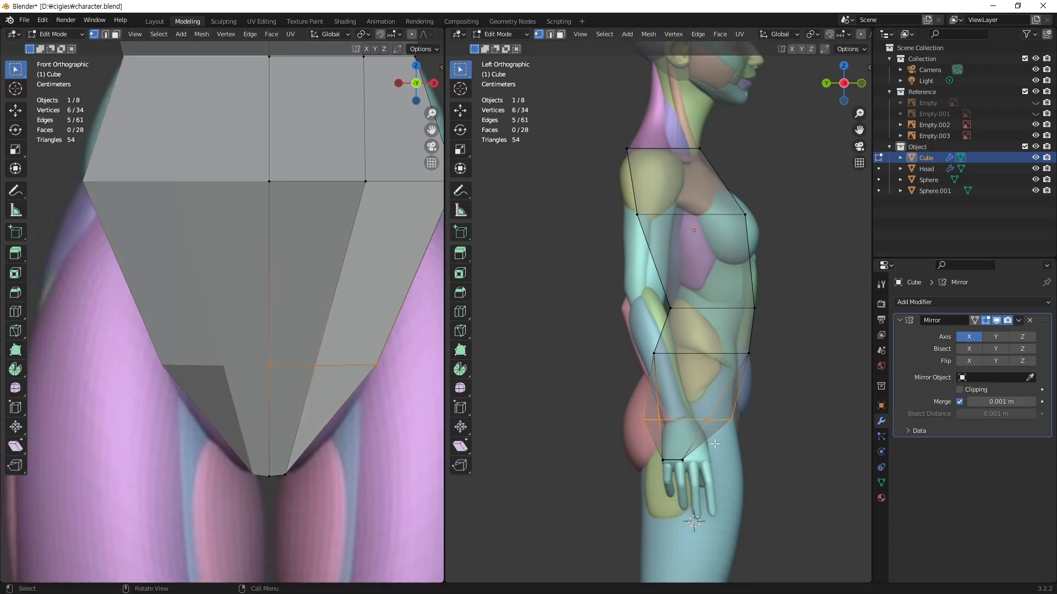
Step: Select the two new front vertices of the pelvis cut and move them about 0.1 m forward along Y
{"action": "middle_click_drag", "start_coordinate": [255, 355], "coordinate": [207, 364]}
{"action": "left_click_drag", "start_coordinate": [233, 335], "coordinate": [172, 360]}
{"action": "middle_click_drag", "start_coordinate": [724, 407], "coordinate": [718, 394], "text": "shift"}
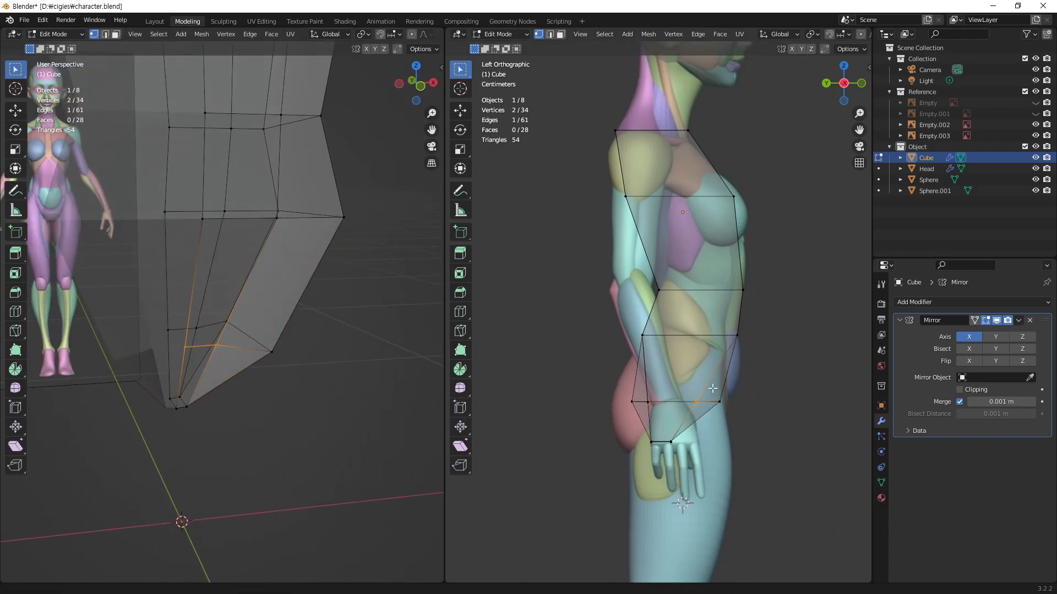
{"action": "scroll", "coordinate": [717, 394], "scroll_direction": "up", "scroll_amount": 6}
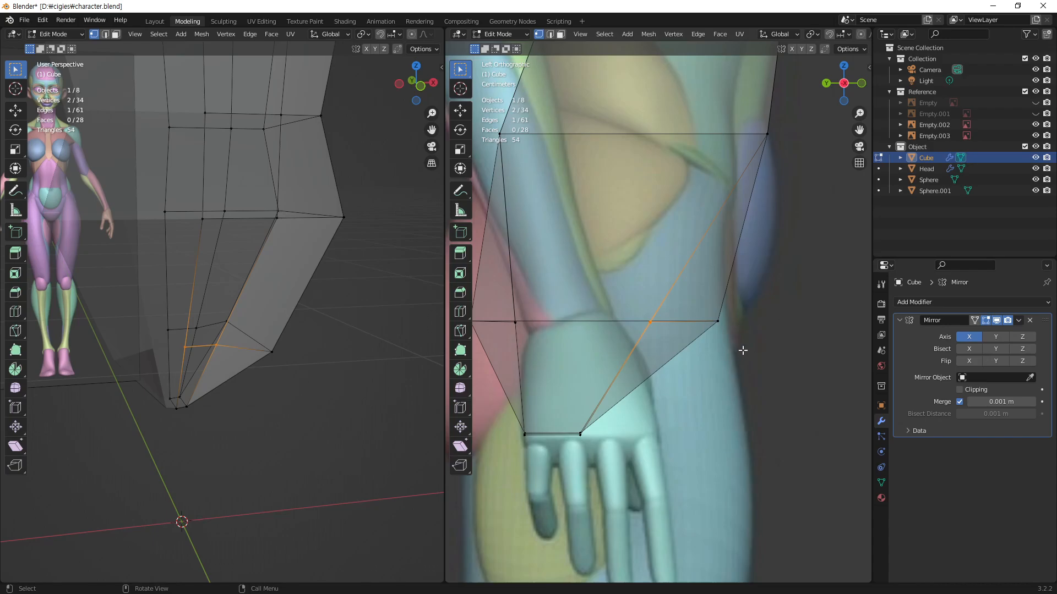
{"action": "key", "text": "g"}
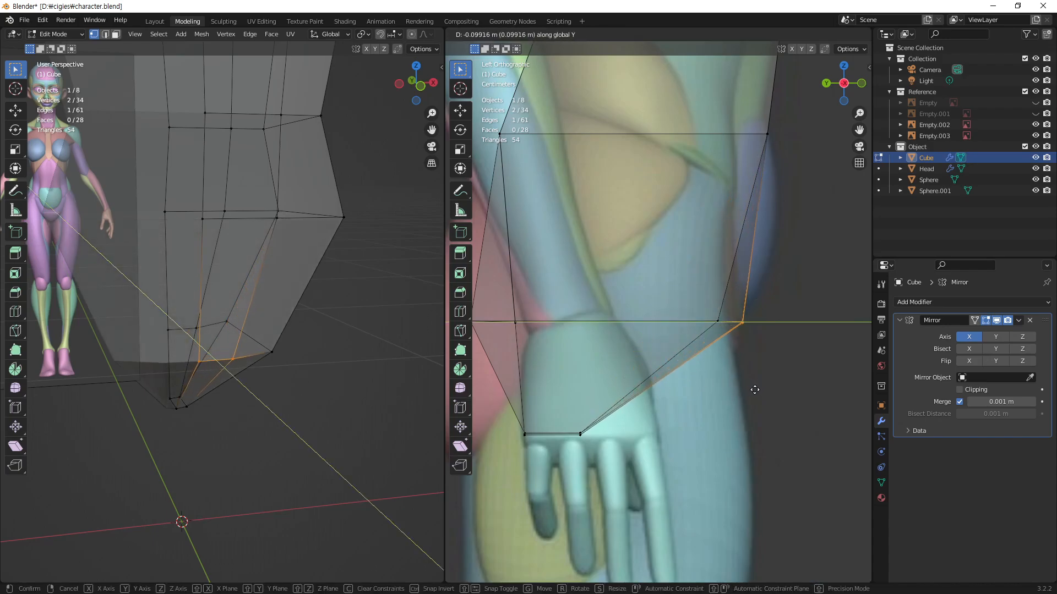
{"action": "left_click", "coordinate": [755, 392]}
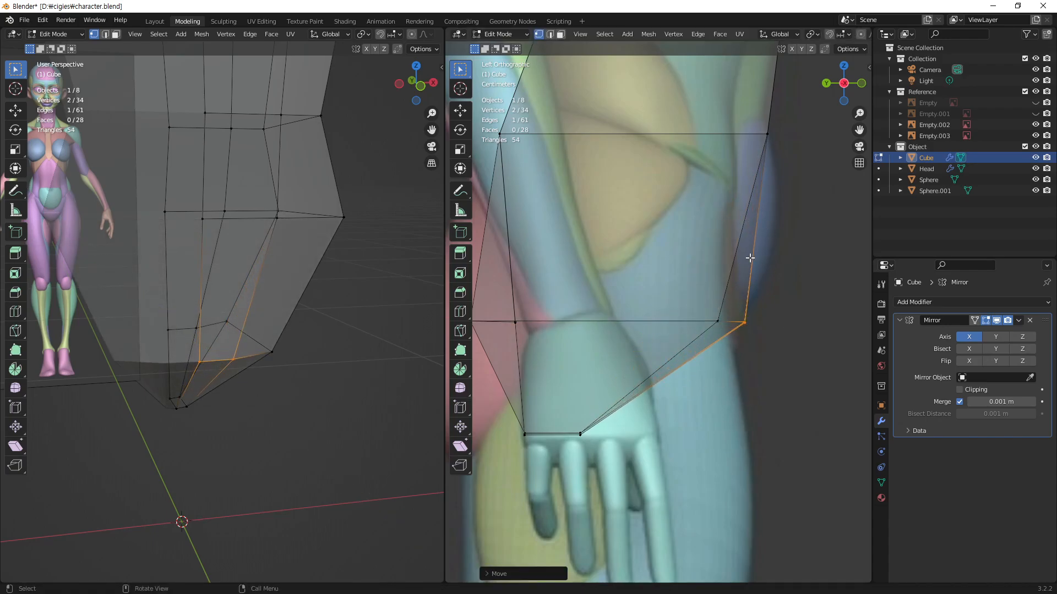
Step: Select the two new back vertices of the pelvis cut in the side view
{"action": "middle_click_drag", "start_coordinate": [532, 390], "coordinate": [697, 384], "text": "shift"}
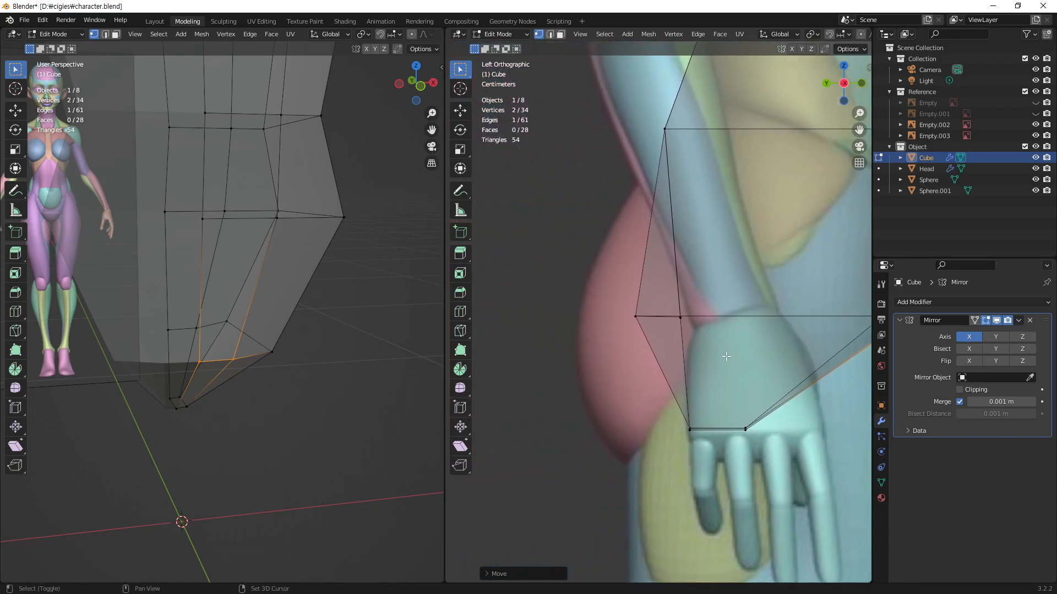
{"action": "left_click_drag", "start_coordinate": [710, 297], "coordinate": [676, 341]}
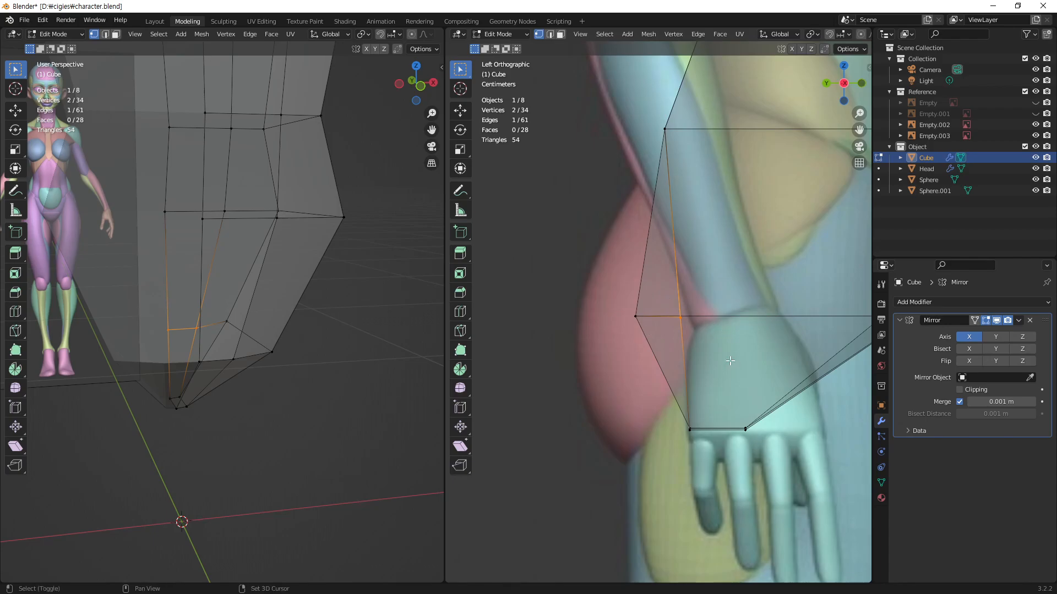
{"action": "middle_click_drag", "start_coordinate": [723, 358], "coordinate": [608, 389], "text": "shift"}
{"action": "middle_click_drag", "start_coordinate": [639, 326], "coordinate": [677, 375], "text": "ctrl"}
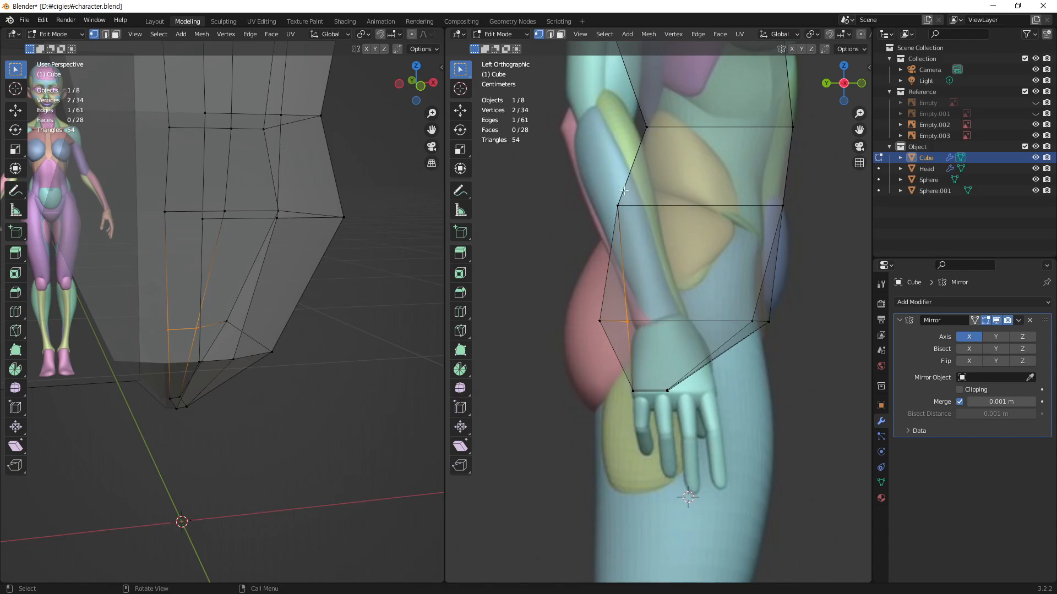
Step: Set the annotation color to red and sketch curves and point marks over the buttock between the hip loop and the crotch
{"action": "left_click", "coordinate": [460, 190]}
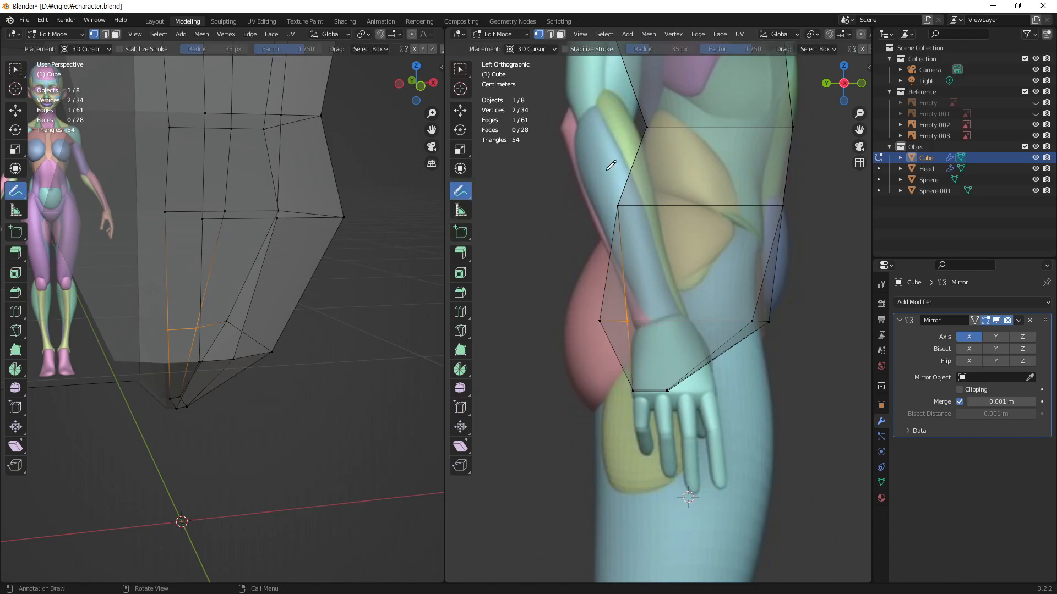
{"action": "left_click_drag", "start_coordinate": [566, 318], "coordinate": [561, 353]}
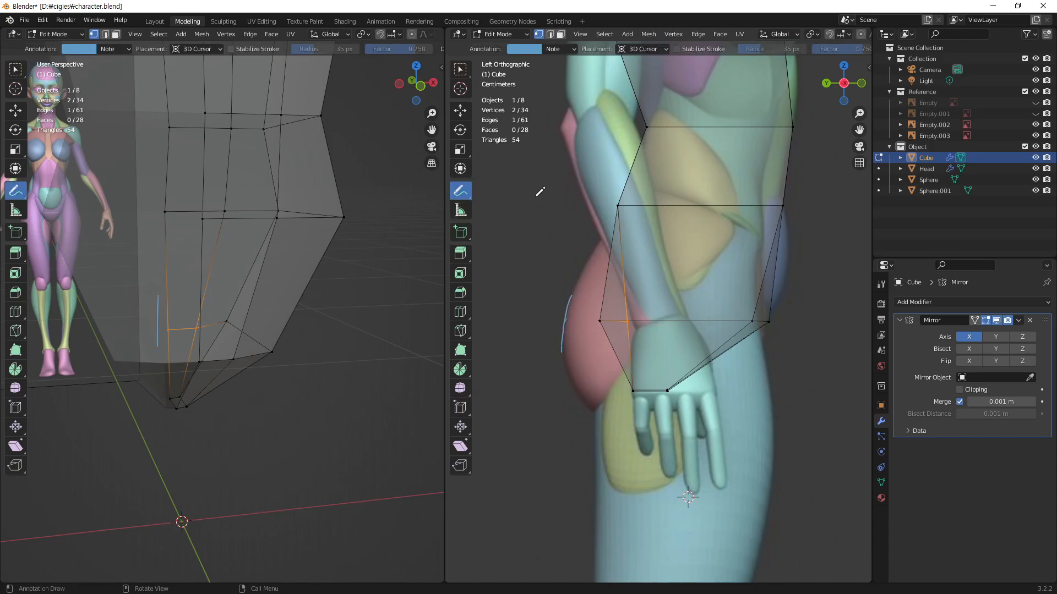
{"action": "left_click", "coordinate": [523, 50]}
{"action": "left_click", "coordinate": [556, 131]}
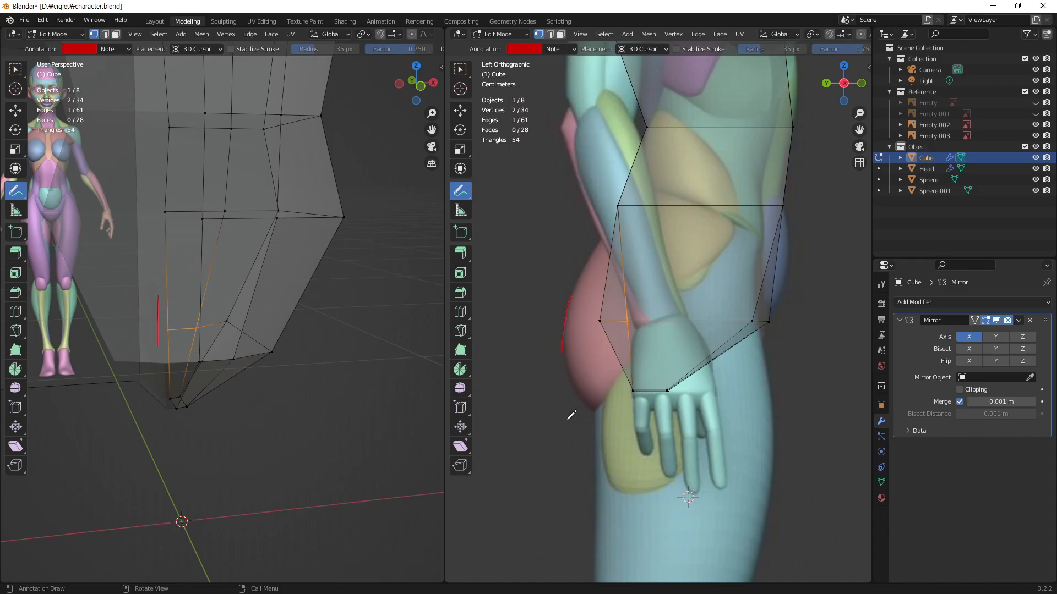
{"action": "mouse_move", "coordinate": [631, 184]}
{"action": "left_mouse_down"}
{"action": "mouse_move", "coordinate": [582, 335]}
{"action": "mouse_move", "coordinate": [600, 375]}
{"action": "mouse_move", "coordinate": [625, 392]}
{"action": "mouse_move", "coordinate": [600, 312]}
{"action": "mouse_move", "coordinate": [625, 199]}
{"action": "mouse_move", "coordinate": [597, 300]}
{"action": "mouse_move", "coordinate": [607, 362]}
{"action": "mouse_move", "coordinate": [627, 388]}
{"action": "left_mouse_up"}
{"action": "mouse_move", "coordinate": [596, 318]}
{"action": "left_mouse_down"}
{"action": "mouse_move", "coordinate": [587, 323]}
{"action": "mouse_move", "coordinate": [605, 327]}
{"action": "left_mouse_up"}
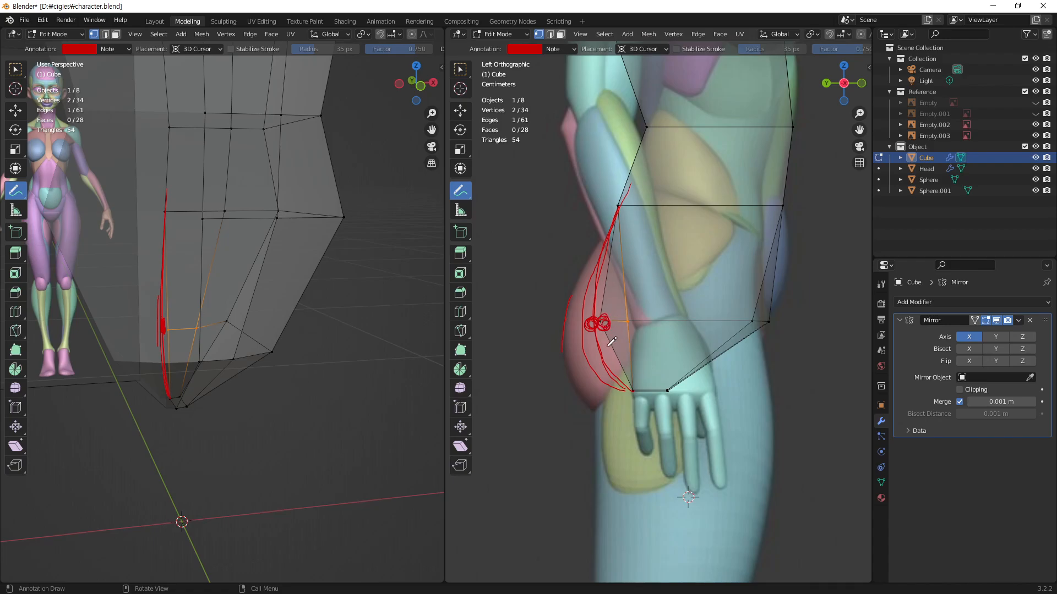
Step: Clear the red annotation sketch and return to the Select Box tool
{"action": "left_click", "coordinate": [570, 50]}
{"action": "left_click", "coordinate": [631, 70]}
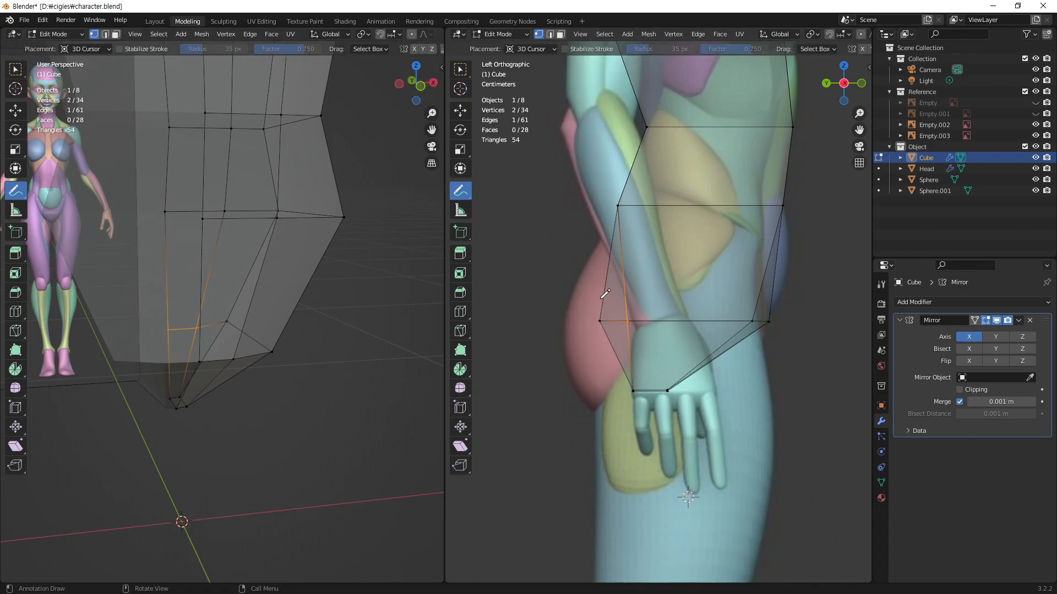
{"action": "key", "text": "w"}
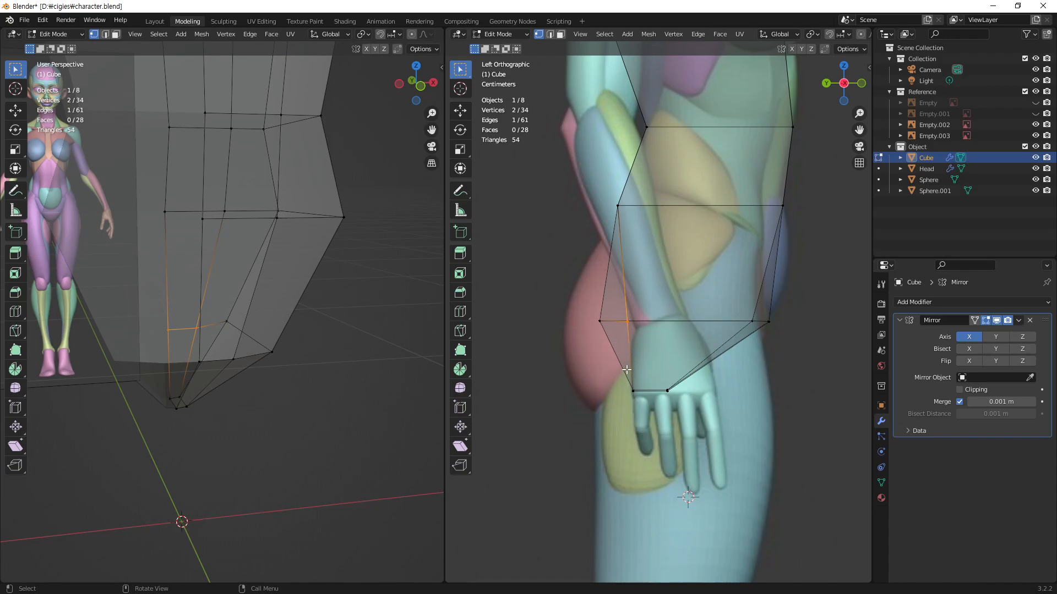
Step: Move the pelvis cut's two back vertices backward along Y toward the buttock
{"action": "key", "text": "g"}
{"action": "key", "text": "y"}
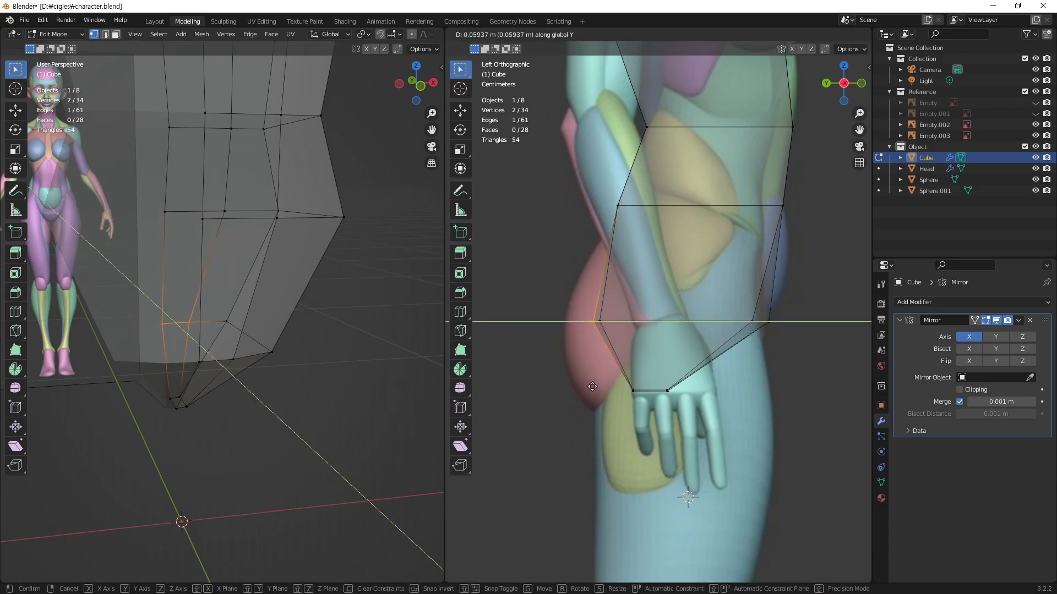
{"action": "left_click", "coordinate": [594, 387]}
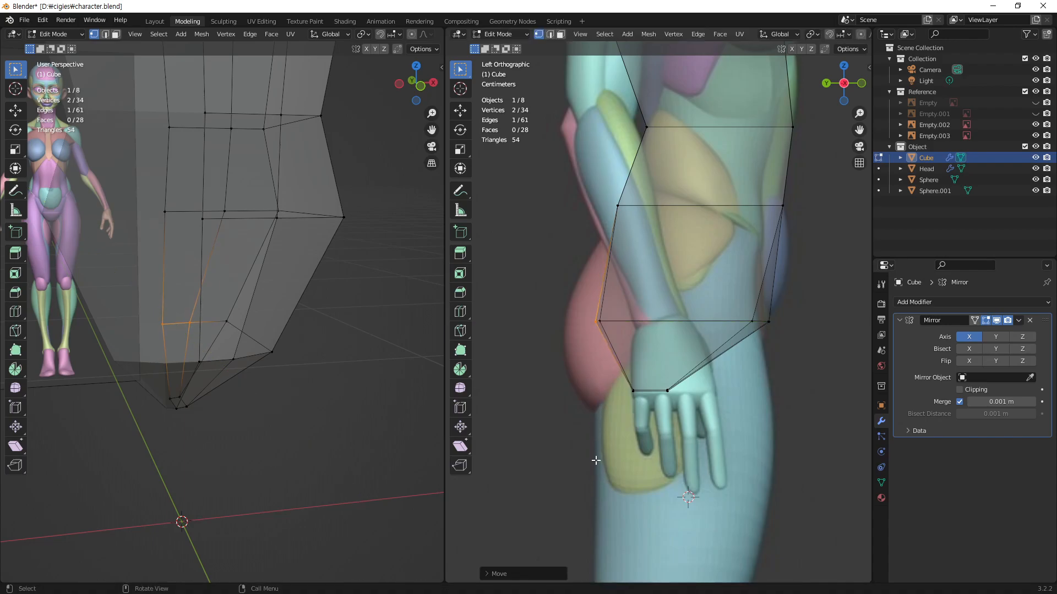
Step: Move the pelvis loop's outer back vertex slightly forward along Y to round the buttock's side
{"action": "left_click", "coordinate": [604, 324]}
{"action": "key", "text": "g"}
{"action": "key", "text": "y"}
{"action": "left_click", "coordinate": [619, 349]}
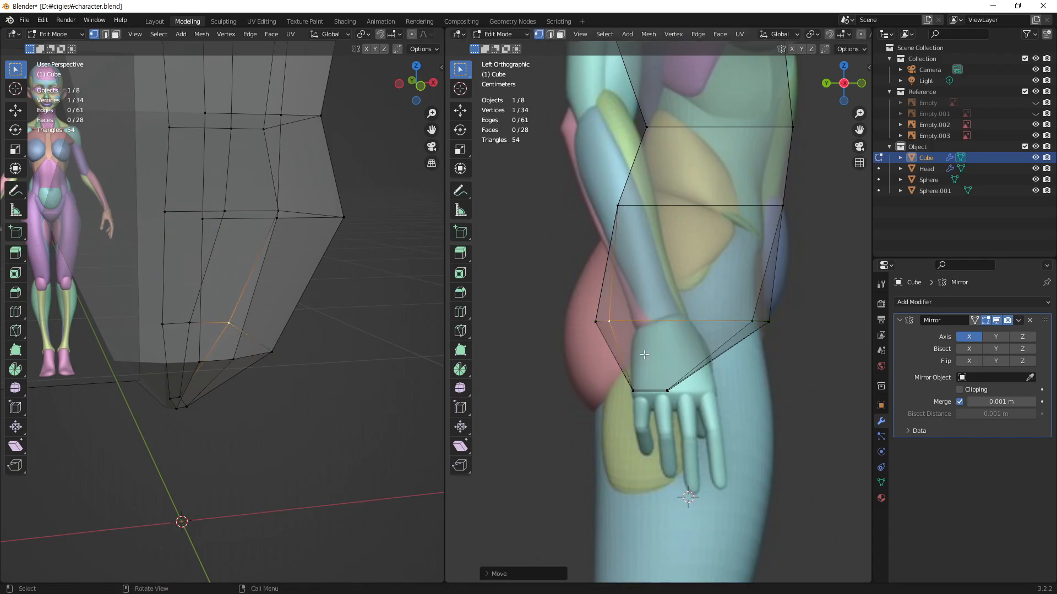
Step: Move the pelvis loop's outer front vertex slightly forward along Y to refine the front of the hip
{"action": "left_click", "coordinate": [752, 322]}
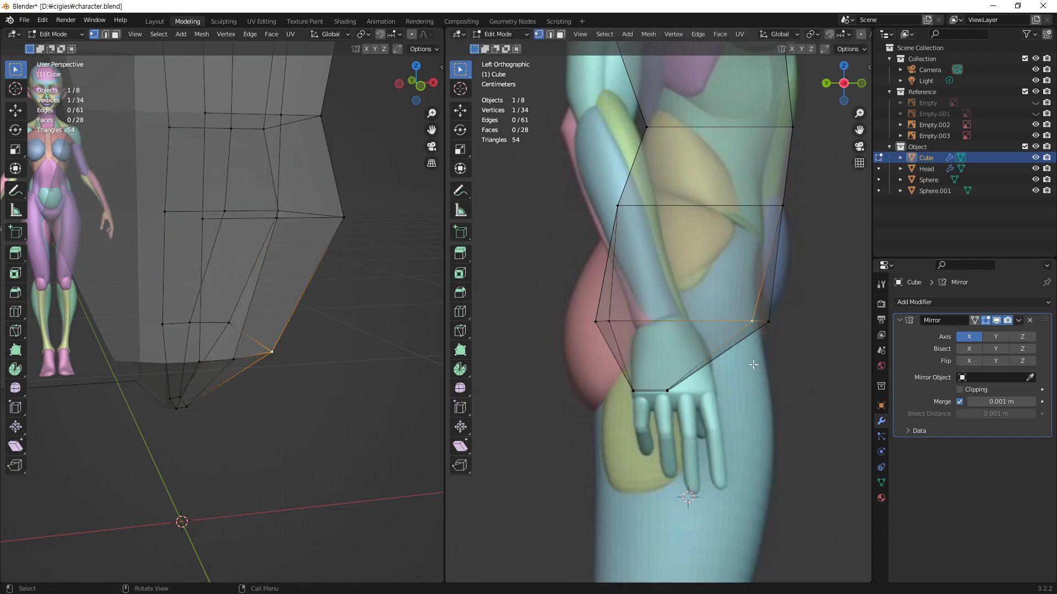
{"action": "key", "text": "h"}
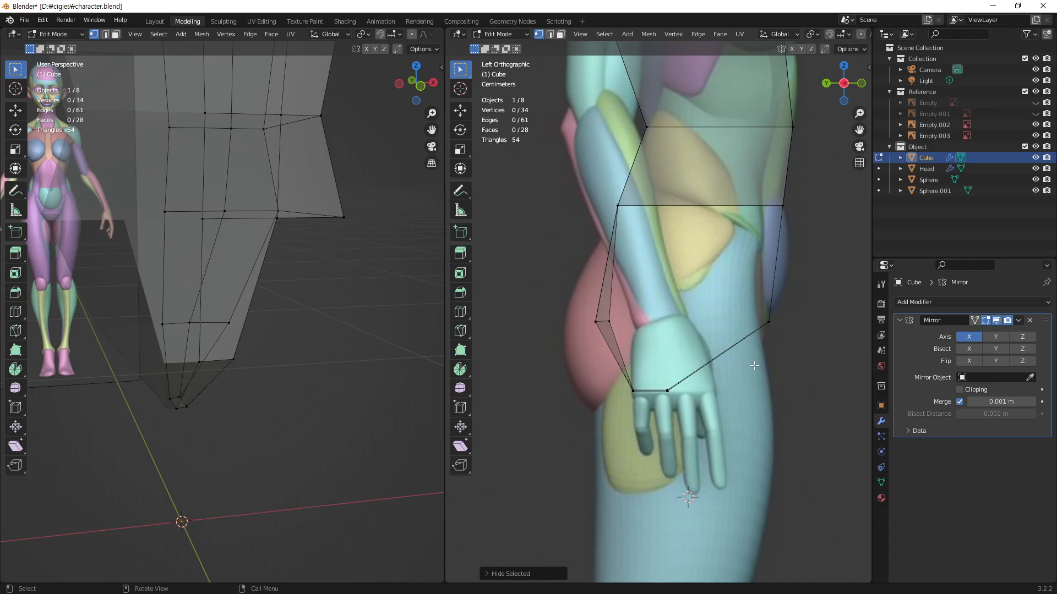
{"action": "key", "text": "alt+h"}
{"action": "key", "text": "g"}
{"action": "key", "text": "y"}
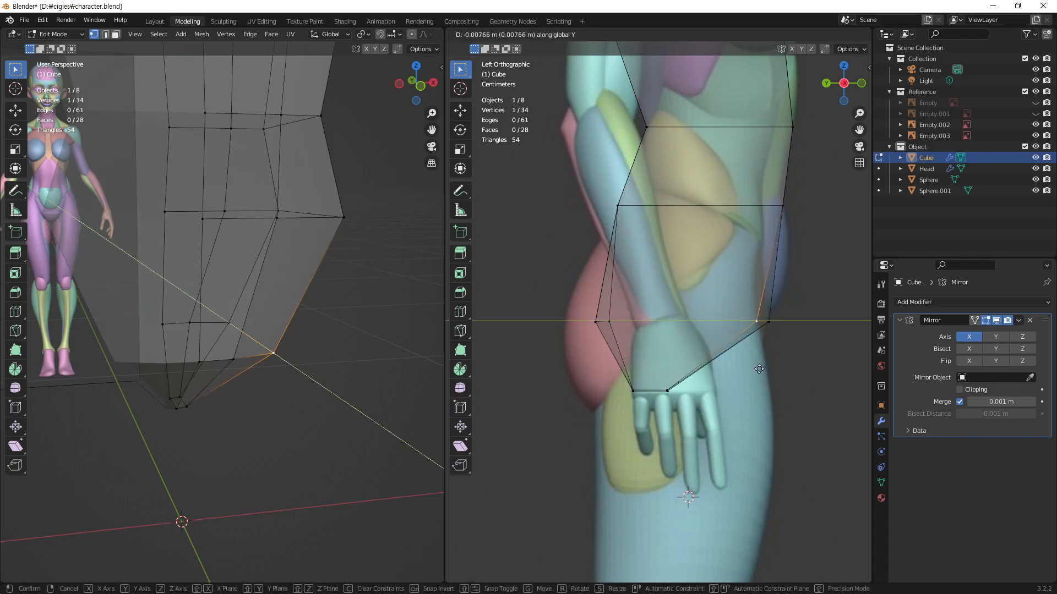
{"action": "left_click", "coordinate": [758, 370]}
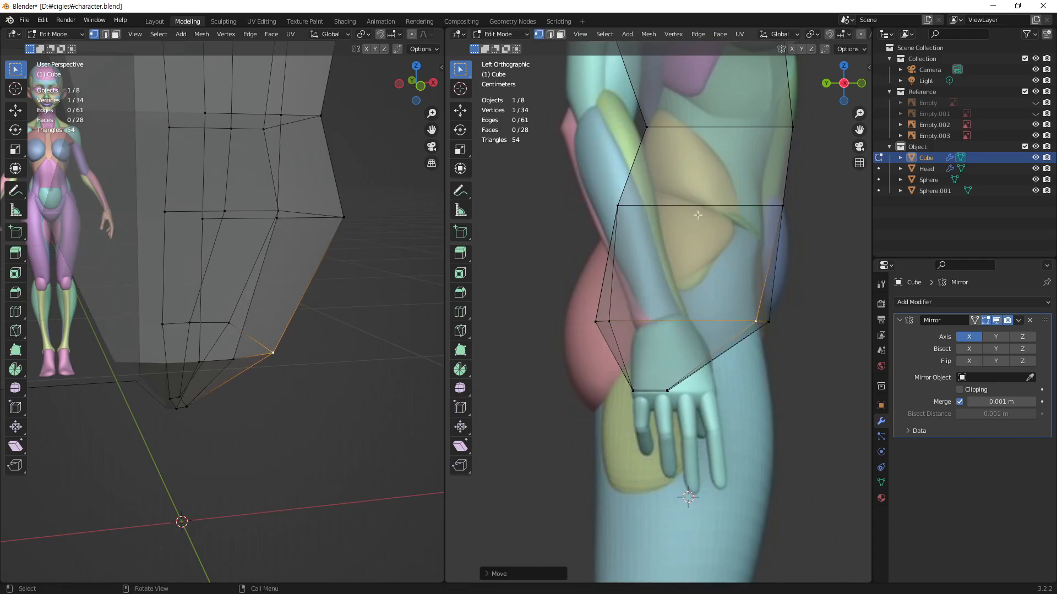
Step: Add a vertical loop cut through the side of the torso and pelvis, and slide it slightly toward the back
{"action": "scroll", "coordinate": [718, 219], "scroll_direction": "down", "scroll_amount": 5}
{"action": "middle_click_drag", "start_coordinate": [718, 219], "coordinate": [590, 410]}
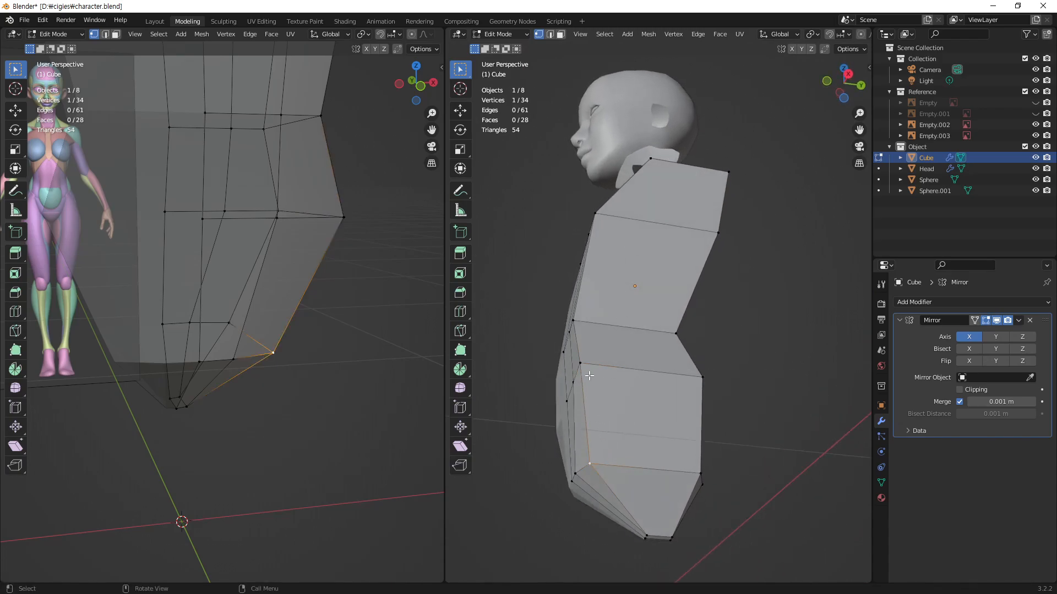
{"action": "left_click", "coordinate": [585, 367]}
{"action": "middle_click_drag", "start_coordinate": [236, 236], "coordinate": [141, 244]}
{"action": "scroll", "coordinate": [205, 308], "scroll_direction": "down", "scroll_amount": 7}
{"action": "middle_click_drag", "start_coordinate": [225, 278], "coordinate": [265, 255]}
{"action": "middle_click_drag", "start_coordinate": [641, 314], "coordinate": [721, 367]}
{"action": "middle_click_drag", "start_coordinate": [283, 261], "coordinate": [336, 262]}
{"action": "scroll", "coordinate": [337, 262], "scroll_direction": "up", "scroll_amount": 4}
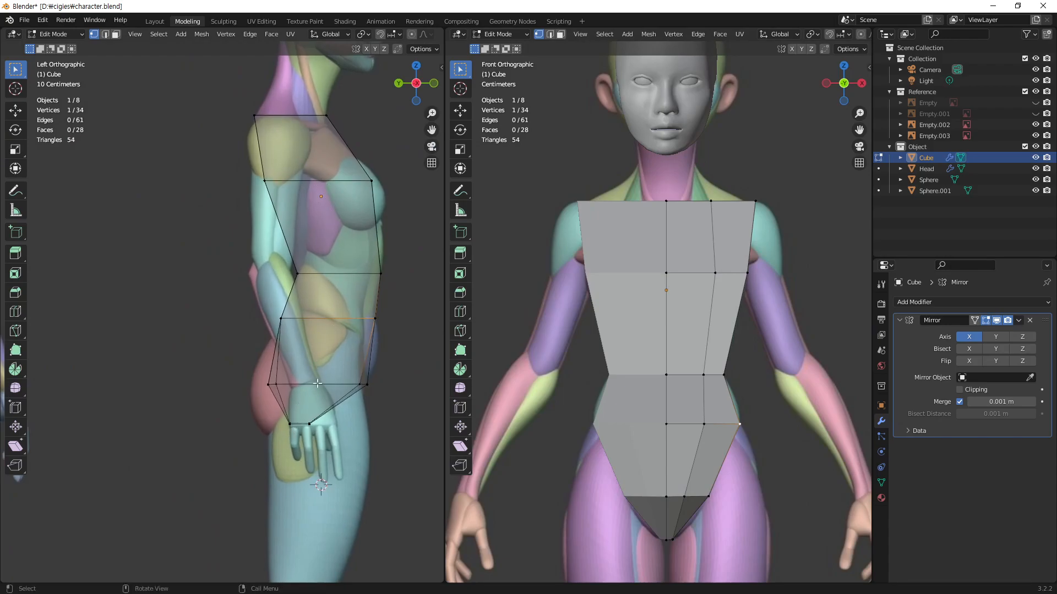
{"action": "middle_click_drag", "start_coordinate": [326, 288], "coordinate": [308, 315], "text": "shift"}
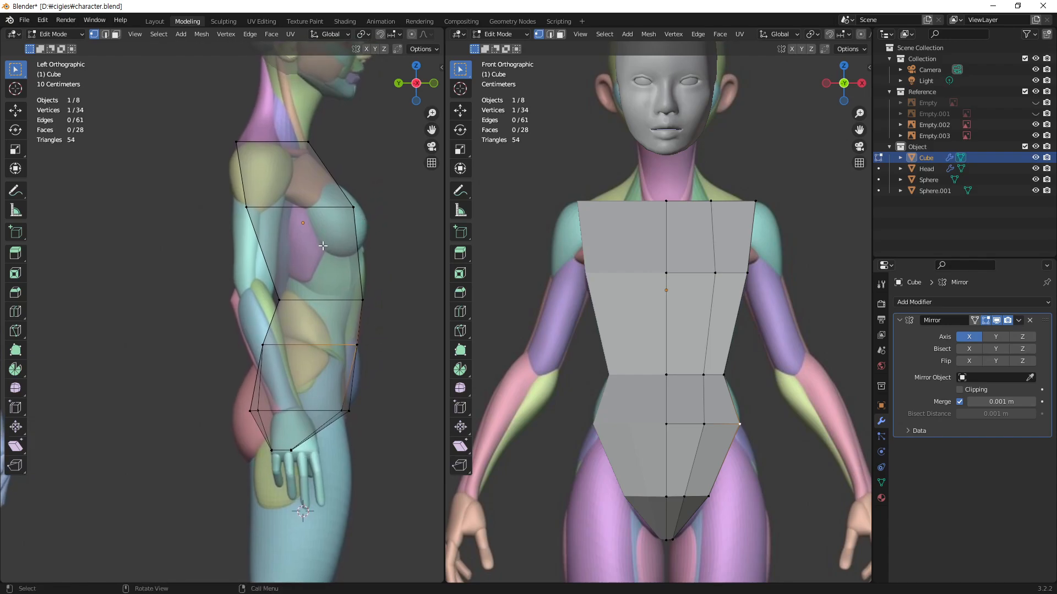
{"action": "key", "text": "ctrl+r"}
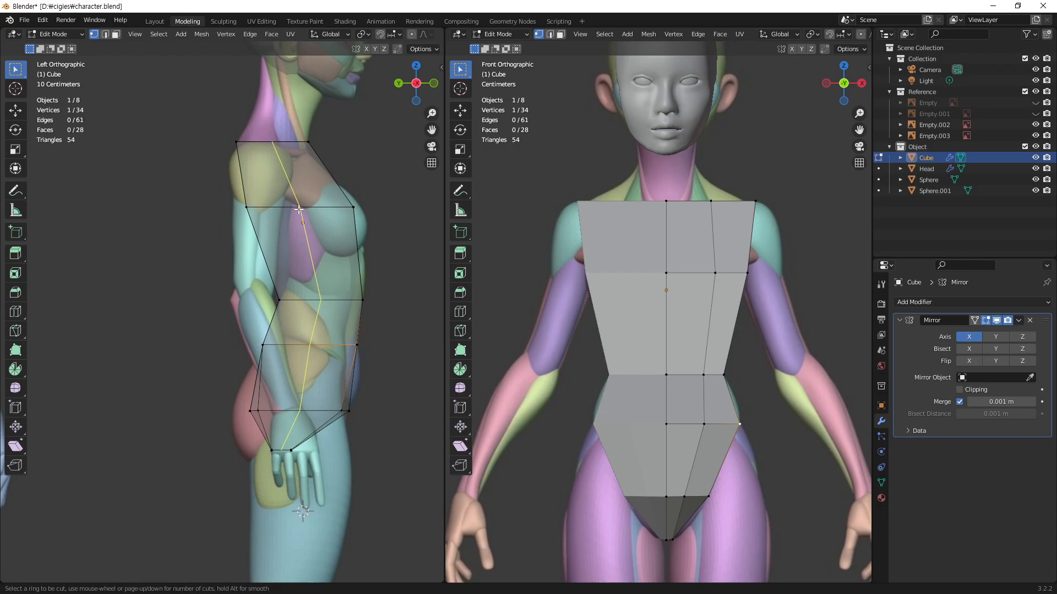
{"action": "left_click", "coordinate": [298, 209]}
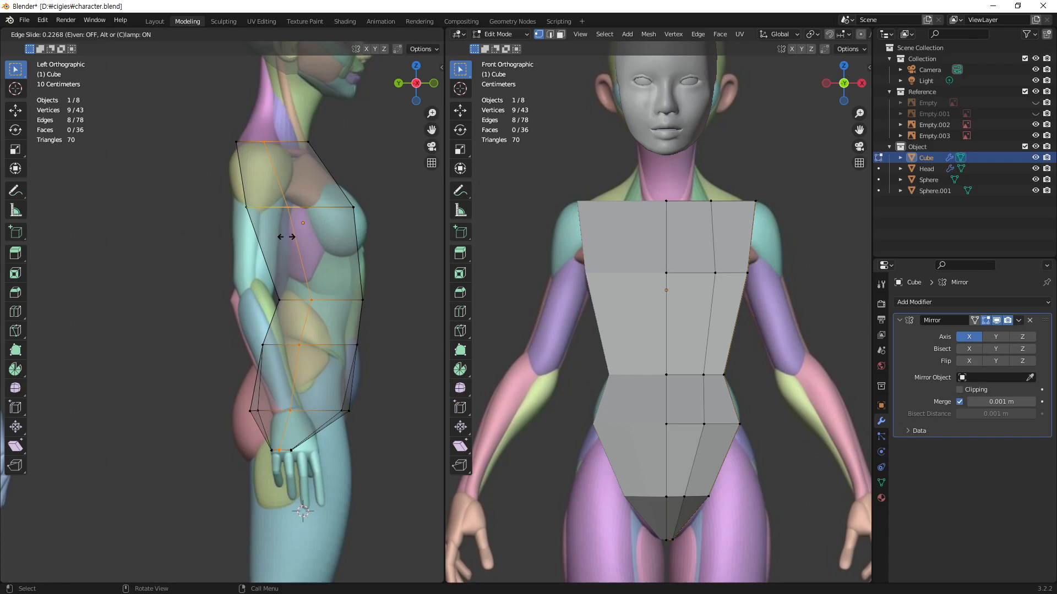
{"action": "left_click", "coordinate": [285, 236]}
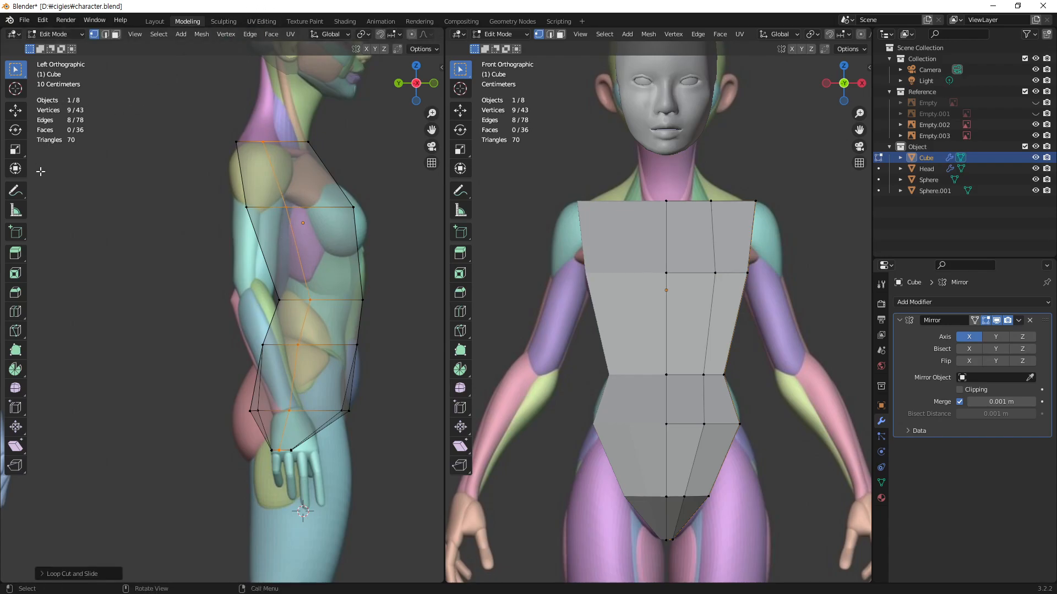
Step: Annotate two rounded body cross-sections with inner circles beside the side view, and trace the new side loop down the torso
{"action": "left_click", "coordinate": [16, 193]}
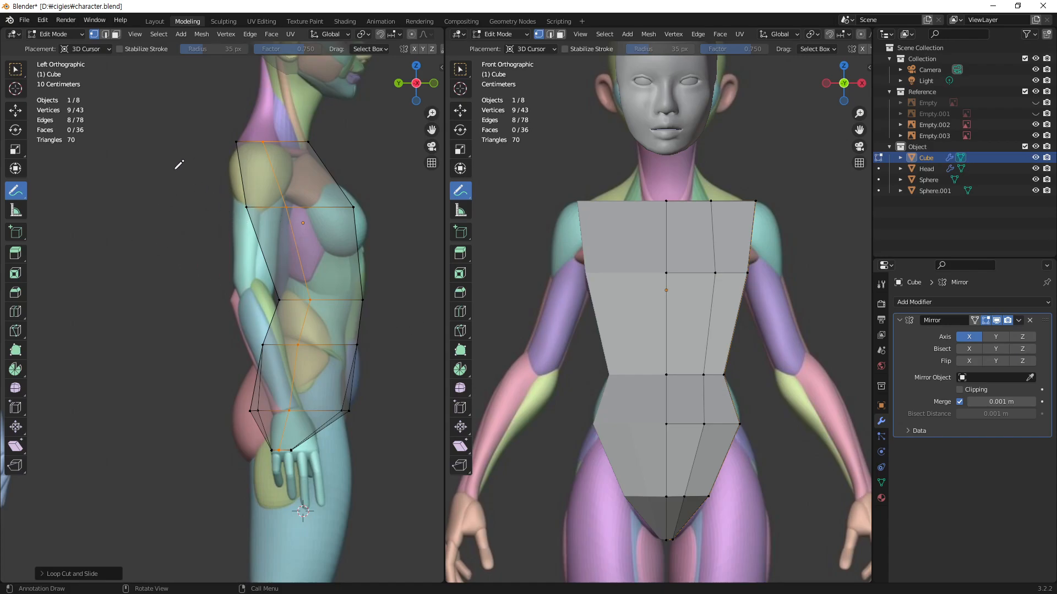
{"action": "mouse_move", "coordinate": [139, 222]}
{"action": "left_mouse_down"}
{"action": "mouse_move", "coordinate": [84, 257]}
{"action": "mouse_move", "coordinate": [101, 297]}
{"action": "mouse_move", "coordinate": [171, 301]}
{"action": "mouse_move", "coordinate": [206, 263]}
{"action": "mouse_move", "coordinate": [179, 221]}
{"action": "mouse_move", "coordinate": [134, 217]}
{"action": "mouse_move", "coordinate": [101, 234]}
{"action": "left_mouse_up"}
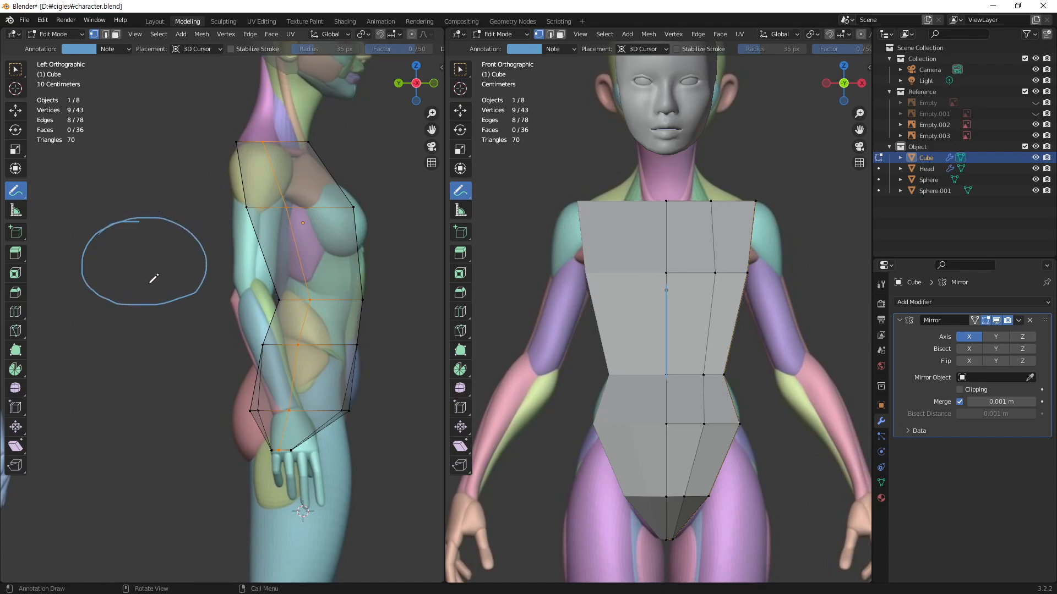
{"action": "left_click_drag", "start_coordinate": [129, 284], "coordinate": [133, 279]}
{"action": "left_click_drag", "start_coordinate": [116, 195], "coordinate": [176, 191]}
{"action": "left_click_drag", "start_coordinate": [76, 185], "coordinate": [76, 173]}
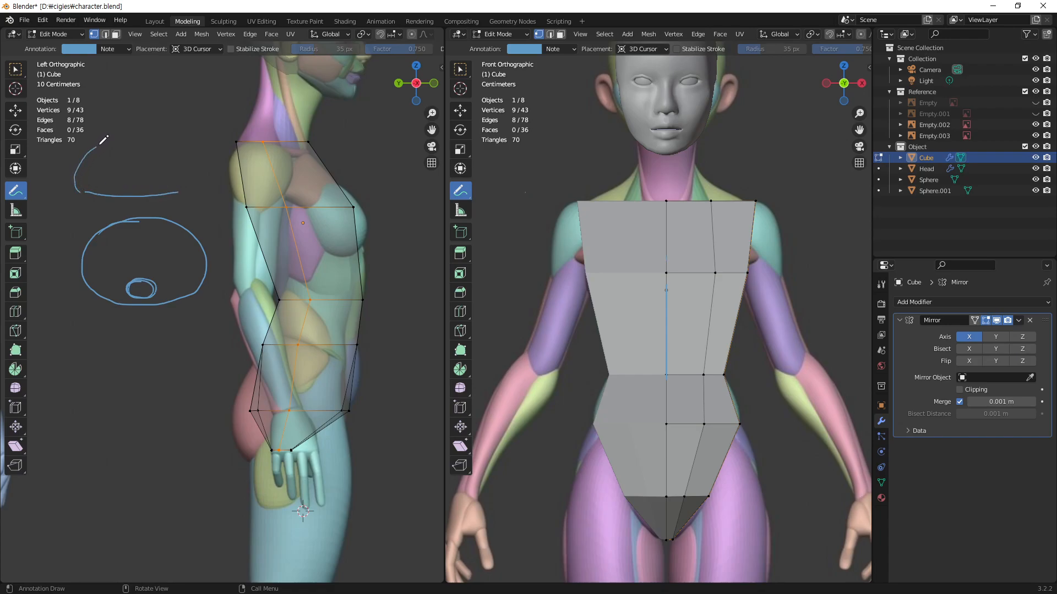
{"action": "mouse_move", "coordinate": [155, 137]}
{"action": "left_mouse_down"}
{"action": "mouse_move", "coordinate": [190, 181]}
{"action": "mouse_move", "coordinate": [128, 188]}
{"action": "left_mouse_up"}
{"action": "mouse_move", "coordinate": [190, 167]}
{"action": "left_mouse_down"}
{"action": "mouse_move", "coordinate": [184, 179]}
{"action": "mouse_move", "coordinate": [196, 163]}
{"action": "mouse_move", "coordinate": [204, 174]}
{"action": "left_mouse_up"}
{"action": "mouse_move", "coordinate": [80, 166]}
{"action": "left_mouse_down"}
{"action": "mouse_move", "coordinate": [64, 184]}
{"action": "mouse_move", "coordinate": [88, 175]}
{"action": "left_mouse_up"}
{"action": "mouse_move", "coordinate": [264, 132]}
{"action": "left_mouse_down"}
{"action": "mouse_move", "coordinate": [316, 269]}
{"action": "mouse_move", "coordinate": [314, 325]}
{"action": "mouse_move", "coordinate": [278, 454]}
{"action": "left_mouse_up"}
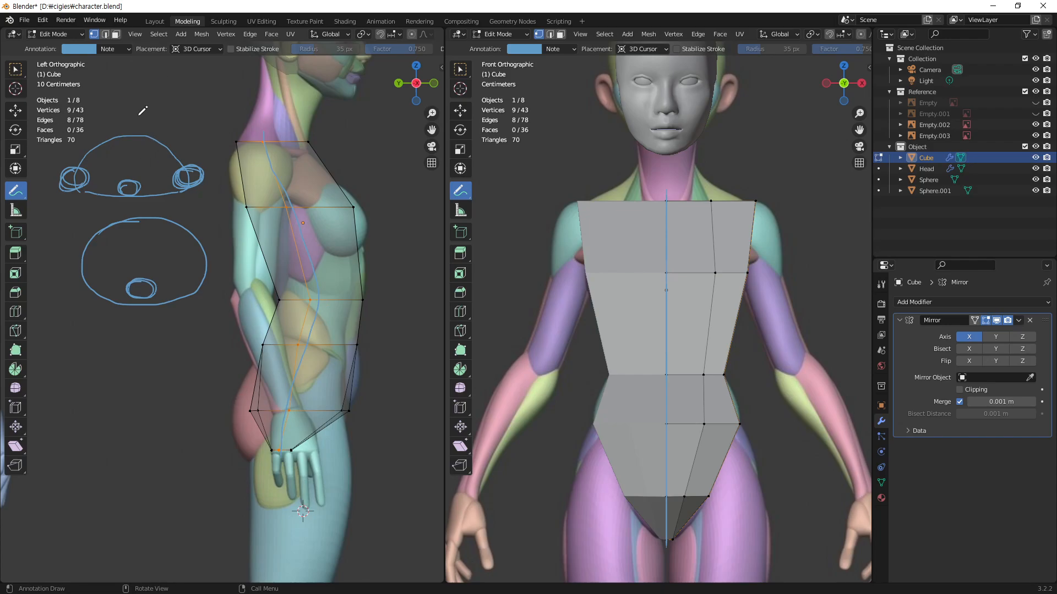
Step: Clear the blue annotation sketches, return to the Select Box tool and deselect the side loop
{"action": "key", "text": "w"}
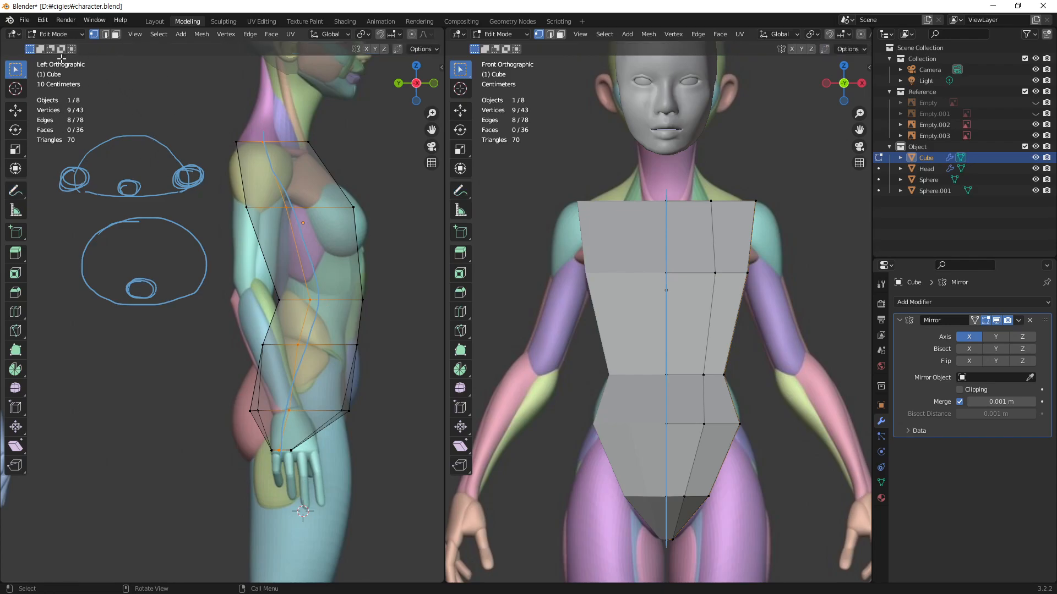
{"action": "left_click", "coordinate": [24, 191]}
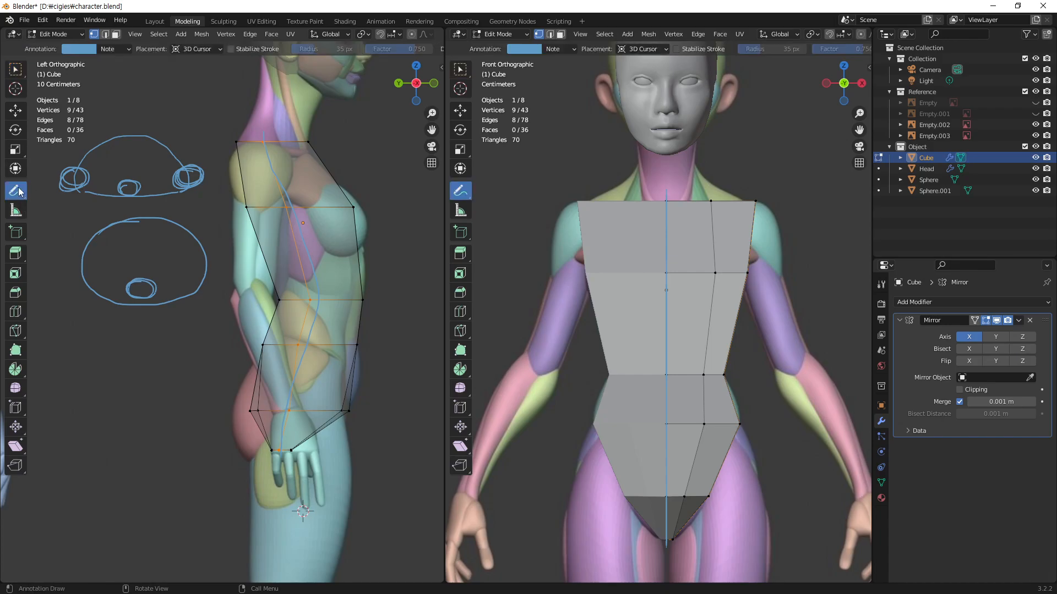
{"action": "left_click", "coordinate": [124, 49]}
{"action": "left_click", "coordinate": [185, 72]}
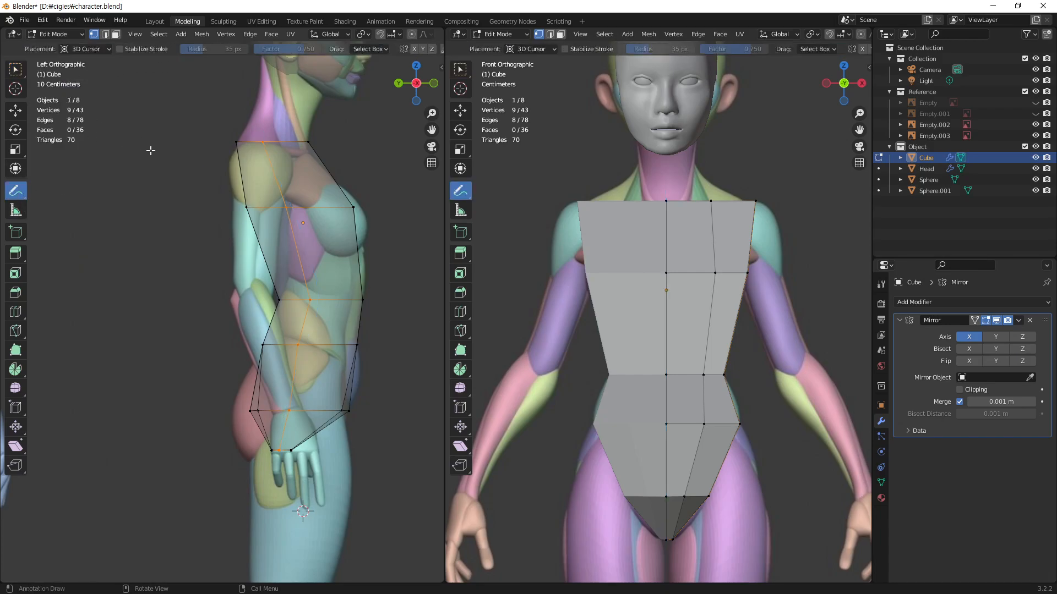
{"action": "key", "text": "w"}
{"action": "left_click", "coordinate": [399, 407]}
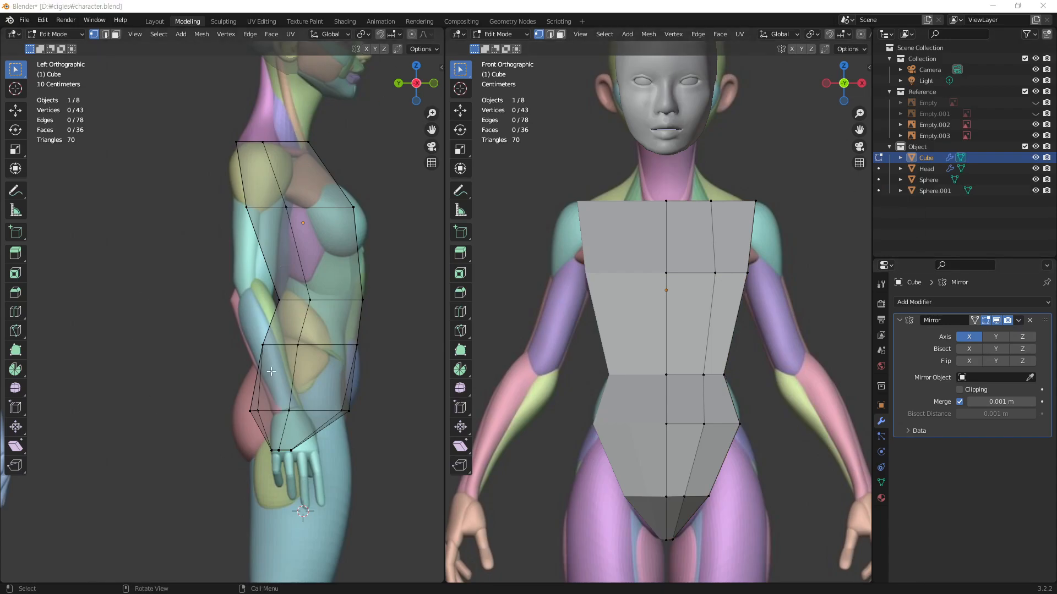
Step: With X-ray on in the front view, move the hip loop's outer front vertex inward along X to round the hip
{"action": "middle_click_drag", "start_coordinate": [705, 418], "coordinate": [584, 416]}
{"action": "left_click", "coordinate": [565, 398]}
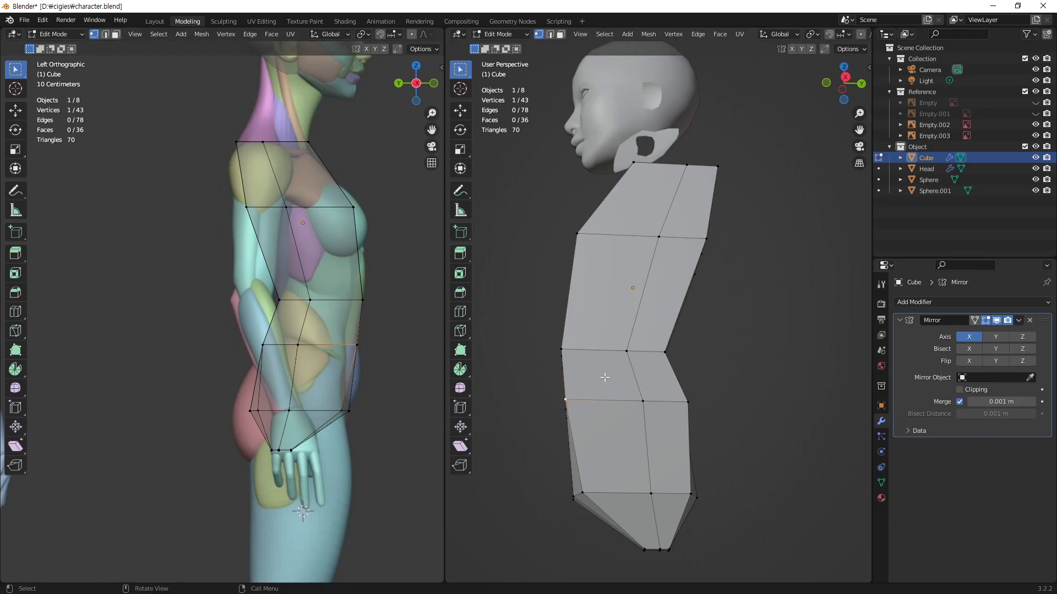
{"action": "key", "text": "KP_1"}
{"action": "key", "text": "alt+z"}
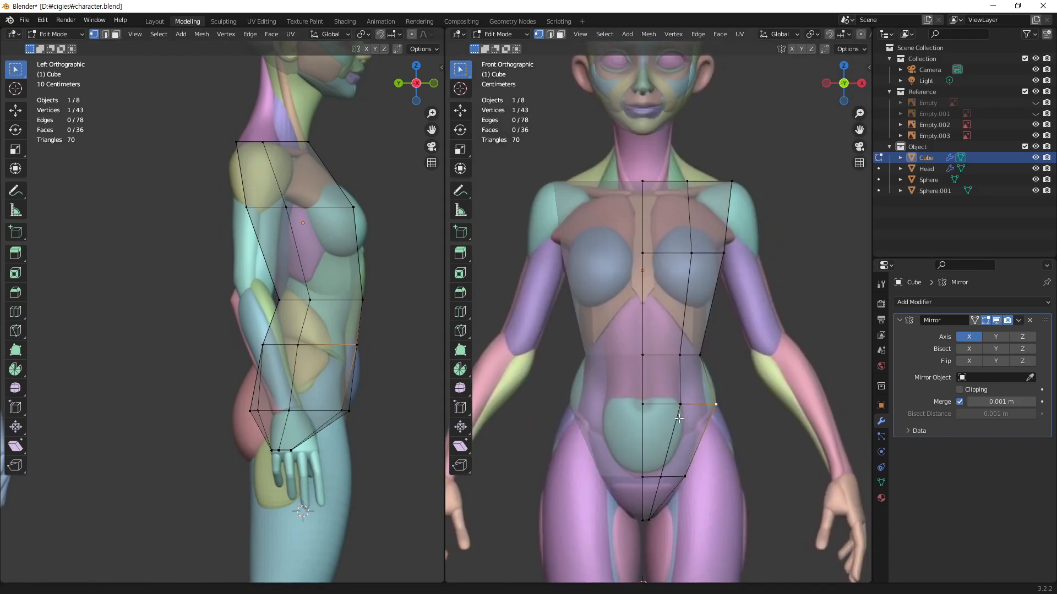
{"action": "scroll", "coordinate": [682, 422], "scroll_direction": "up", "scroll_amount": 3}
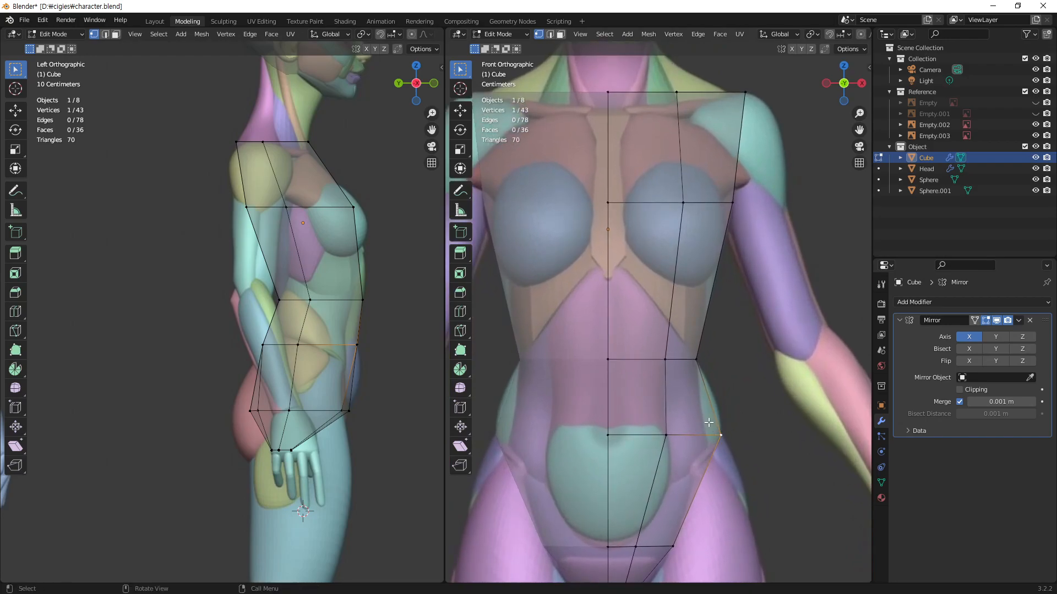
{"action": "middle_click_drag", "start_coordinate": [394, 392], "coordinate": [203, 391]}
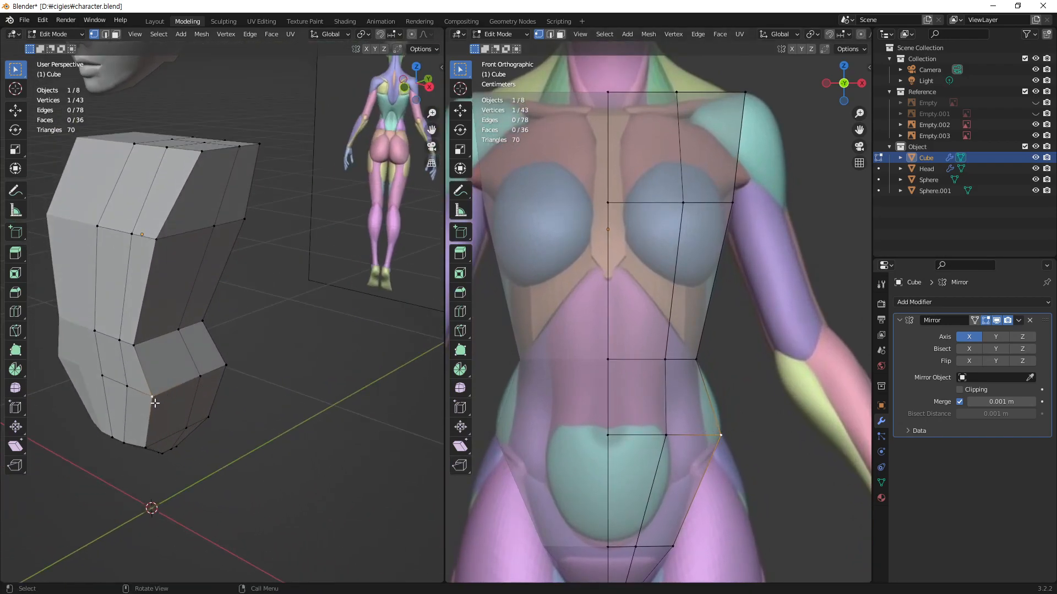
{"action": "scroll", "coordinate": [202, 405], "scroll_direction": "up", "scroll_amount": 4}
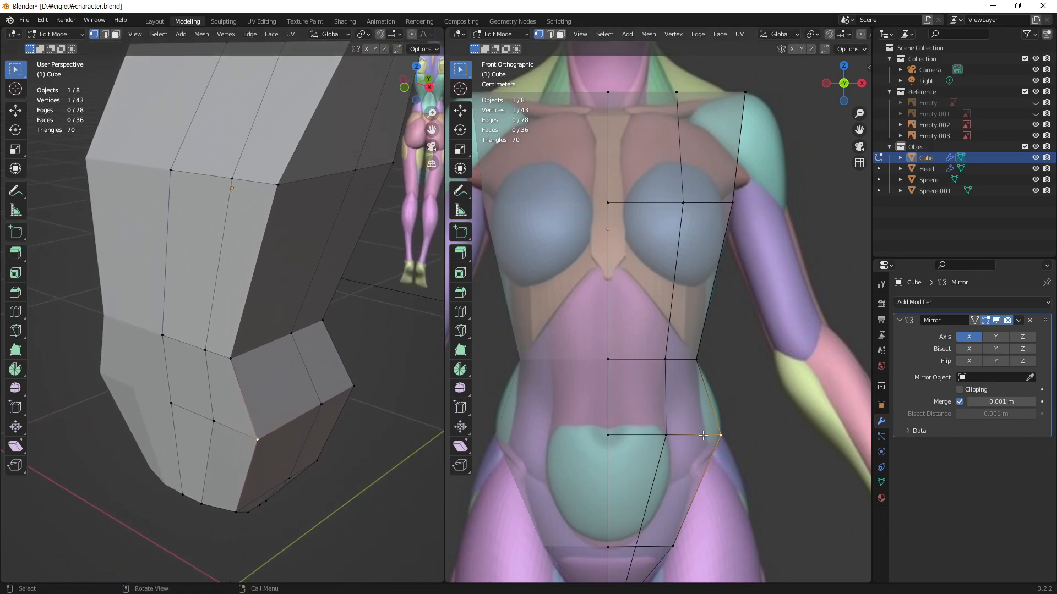
{"action": "key", "text": "g"}
{"action": "key", "text": "x"}
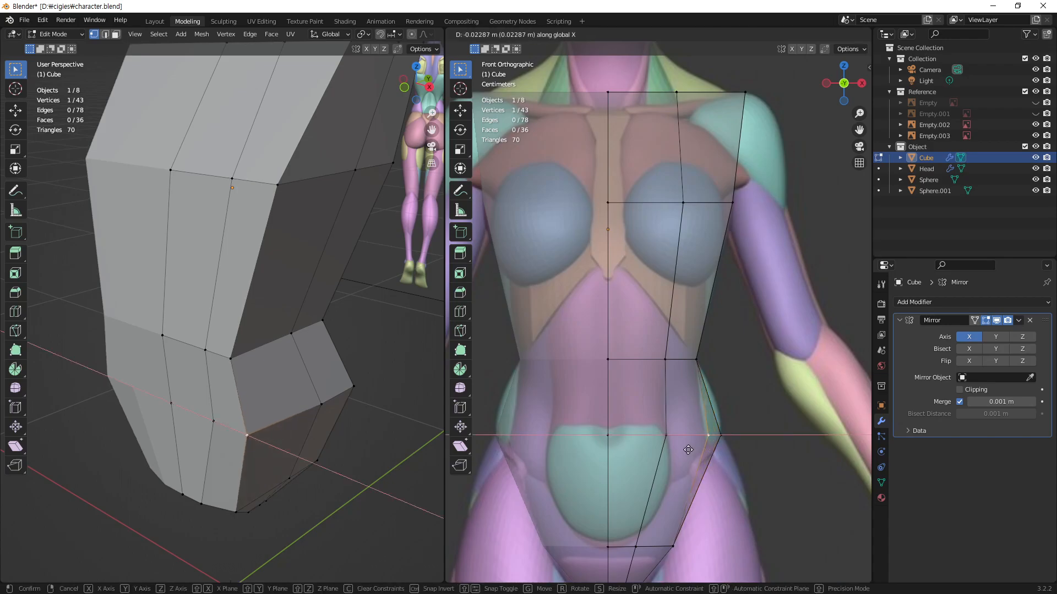
{"action": "left_click", "coordinate": [684, 453]}
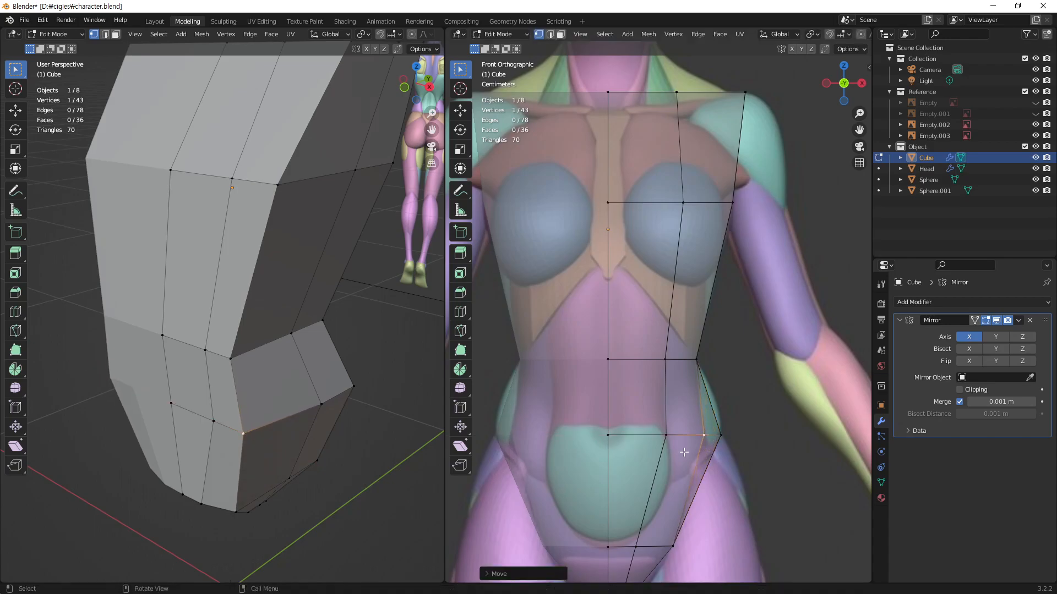
{"action": "key", "text": "g"}
{"action": "key", "text": "x"}
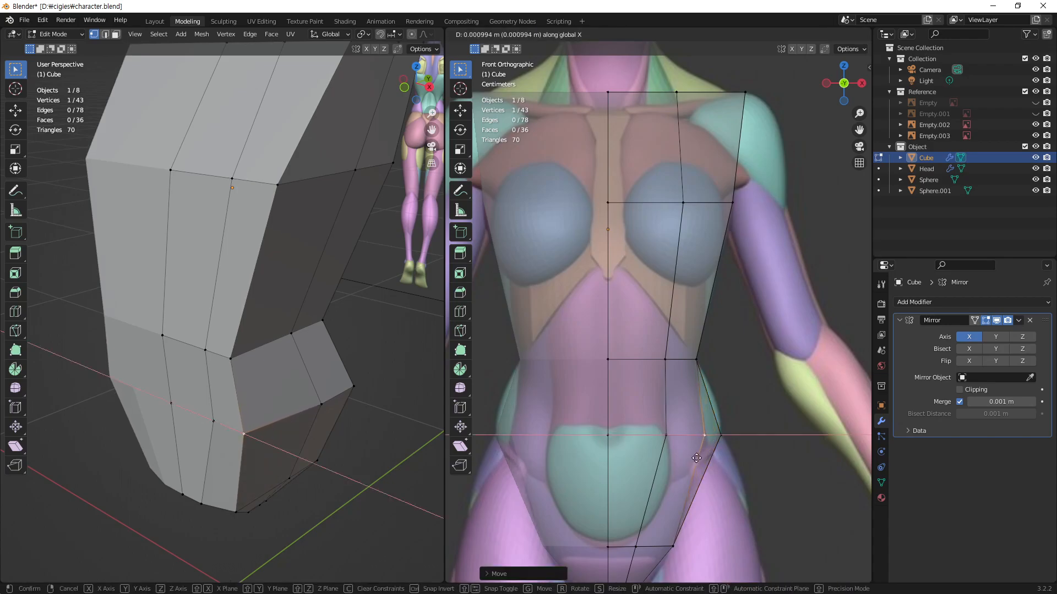
{"action": "left_click", "coordinate": [698, 458]}
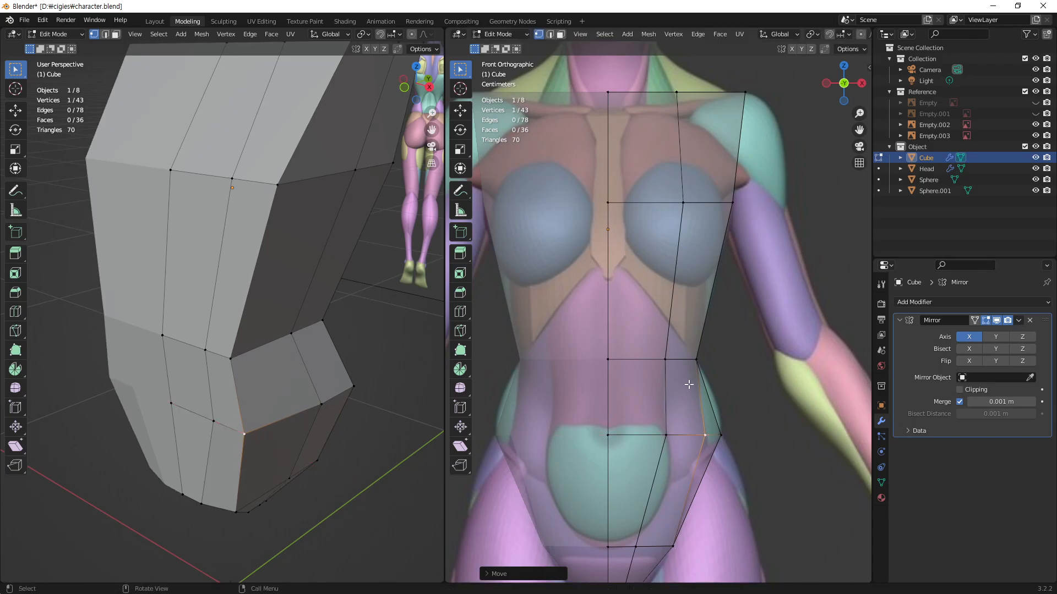
Step: Move the waist loop's outer front vertex slightly inward along X
{"action": "left_click", "coordinate": [231, 358]}
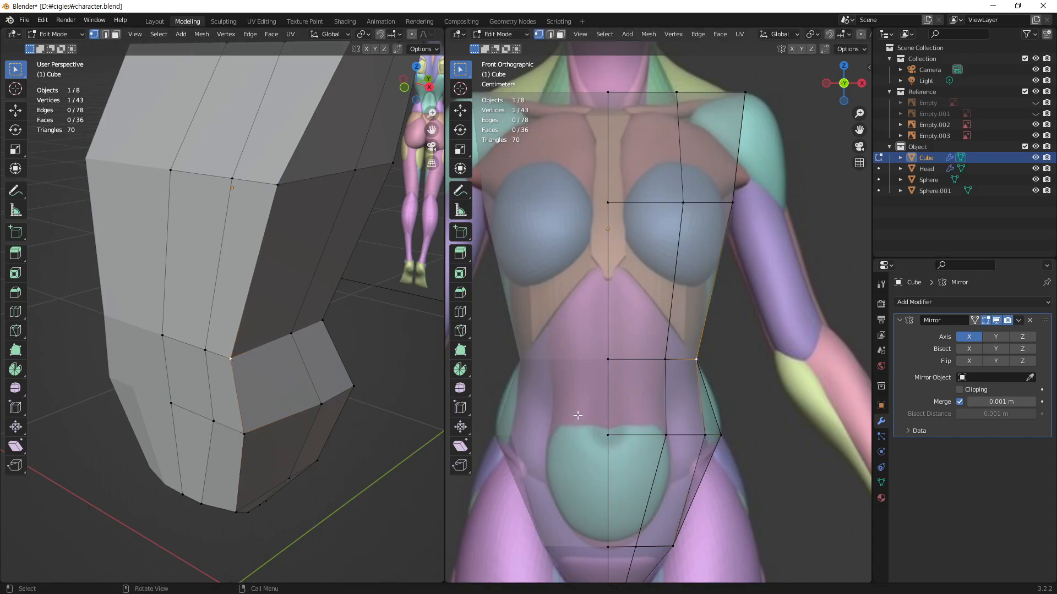
{"action": "key", "text": "g"}
{"action": "key", "text": "x"}
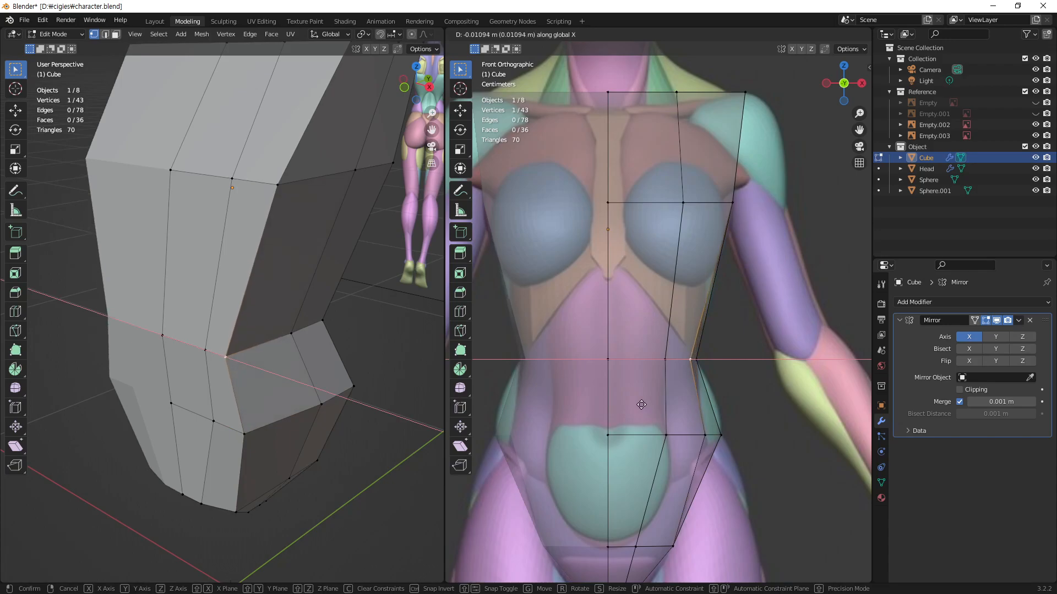
{"action": "left_click", "coordinate": [640, 407]}
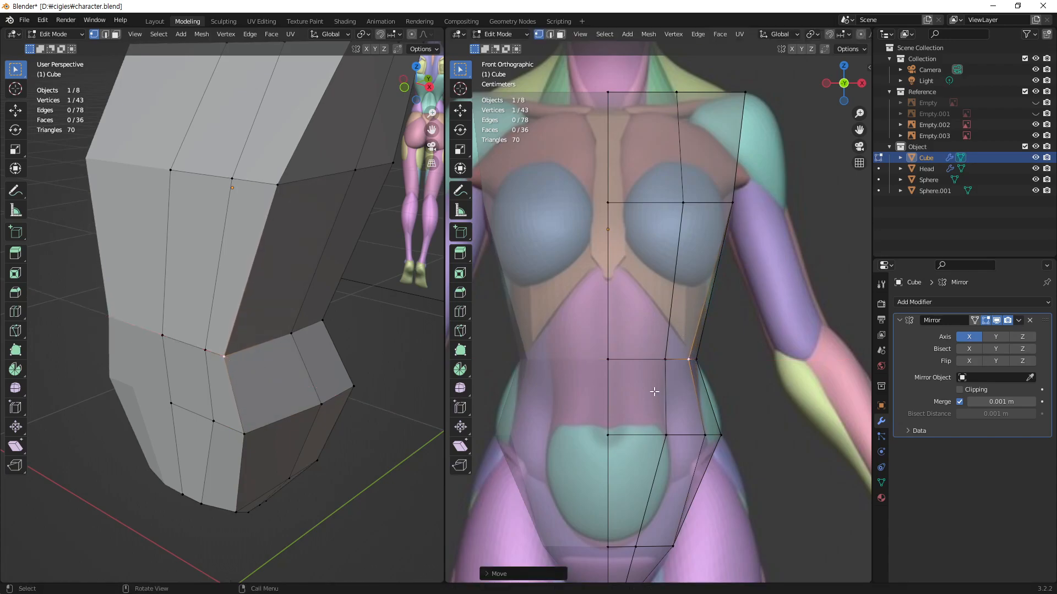
Step: Move the chest loop's outer front vertex inward along X toward the outer edge of the breast
{"action": "middle_click_drag", "start_coordinate": [697, 272], "coordinate": [690, 340], "text": "shift"}
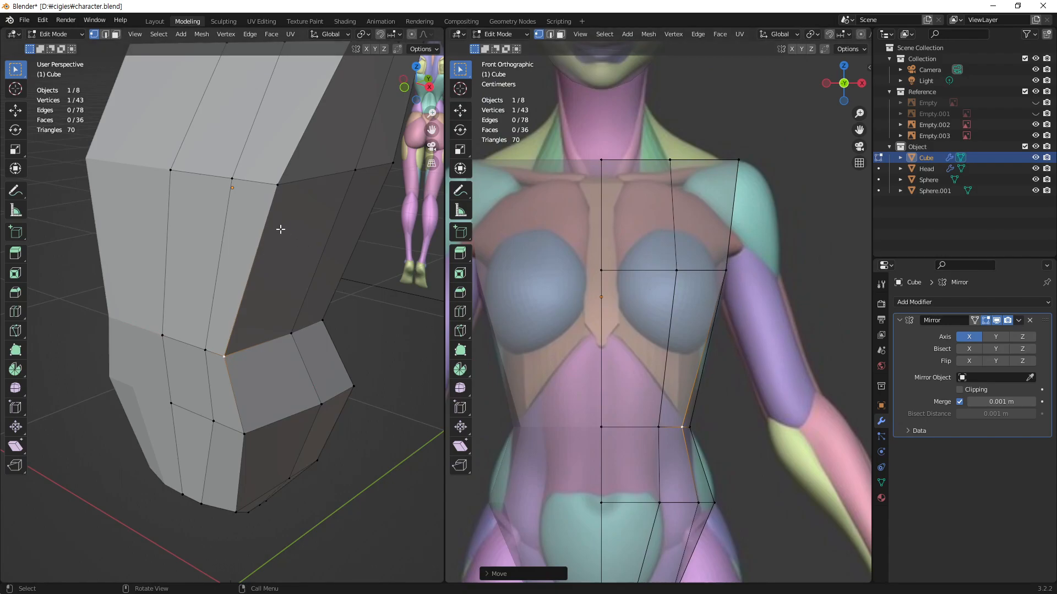
{"action": "left_click", "coordinate": [281, 190]}
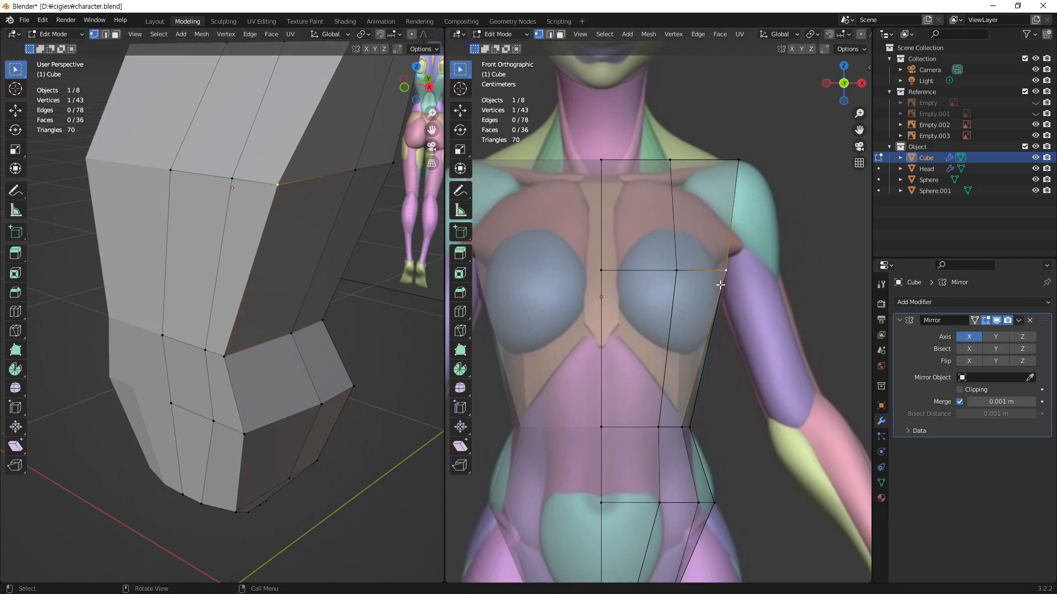
{"action": "key", "text": "g"}
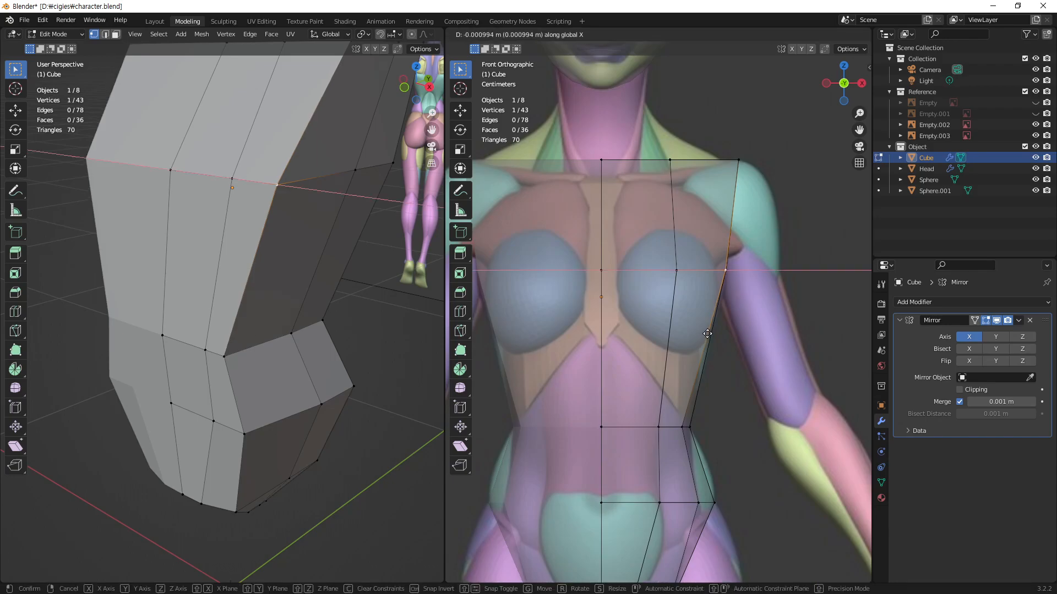
{"action": "left_click", "coordinate": [696, 340]}
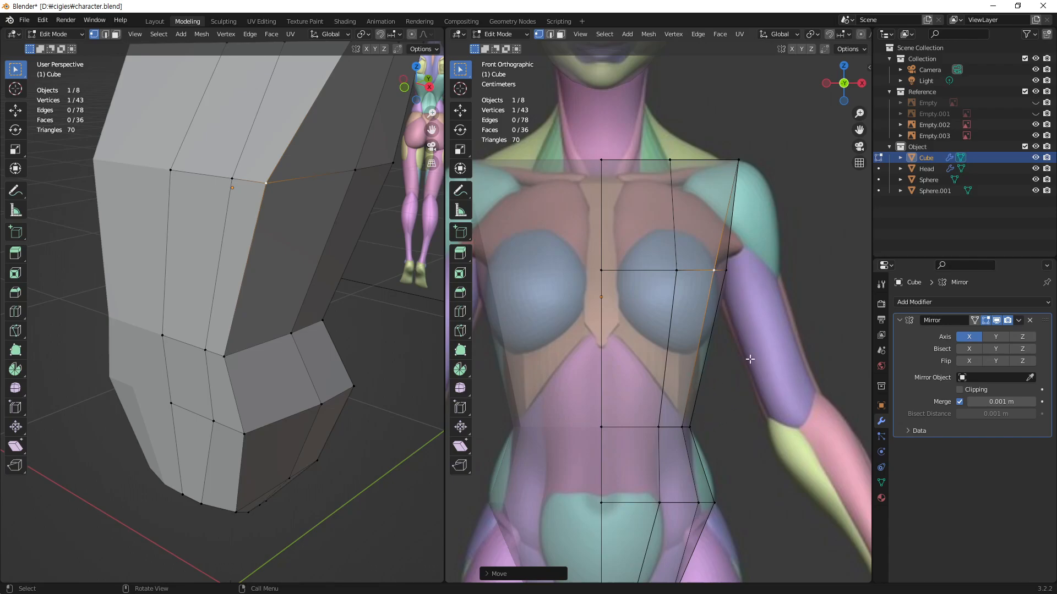
{"action": "middle_click_drag", "start_coordinate": [259, 278], "coordinate": [366, 357]}
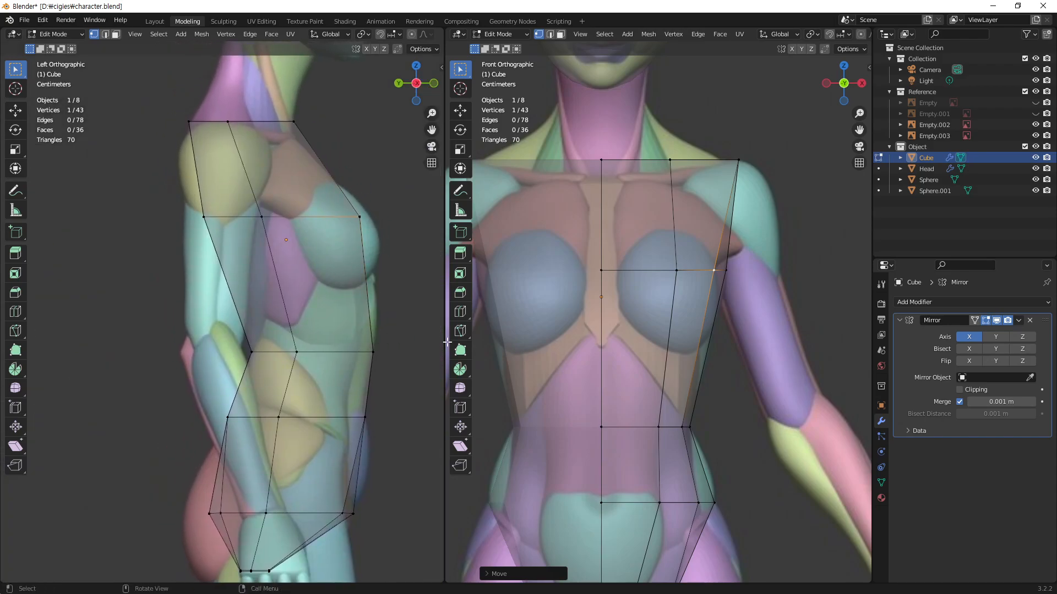
{"action": "left_click", "coordinate": [715, 271]}
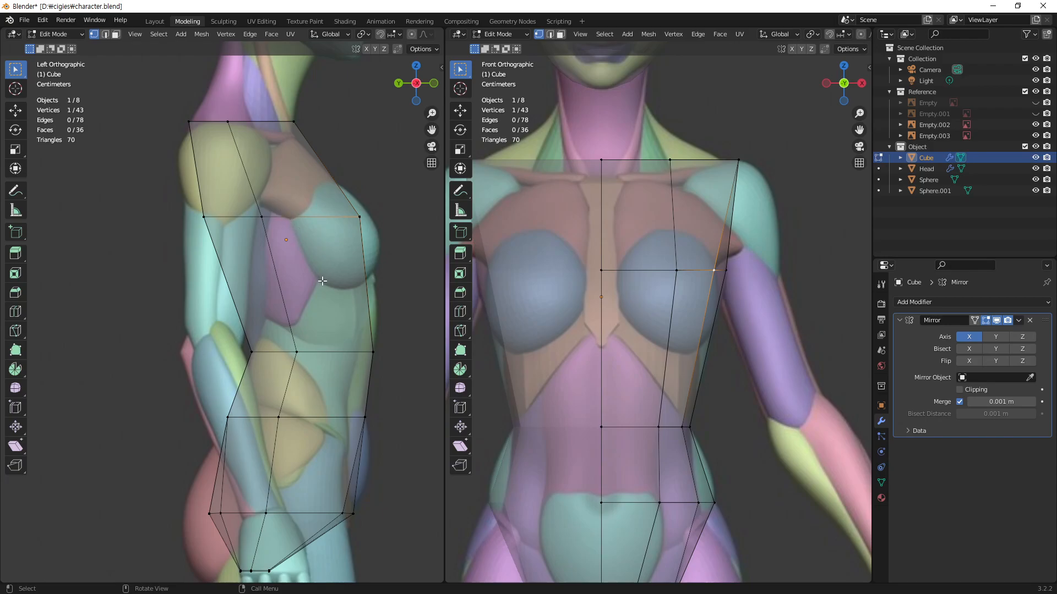
Step: Move the outer front vertices of the chest and waist loops back along Y by about 0.15 m and 0.07 m
{"action": "key", "text": "g"}
{"action": "key", "text": "y"}
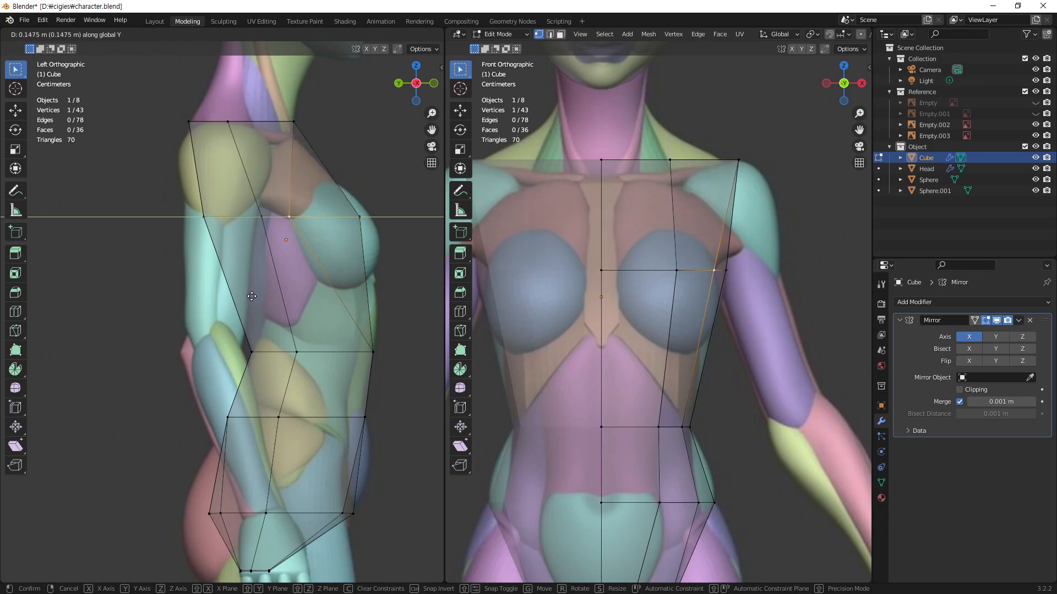
{"action": "left_click", "coordinate": [252, 296]}
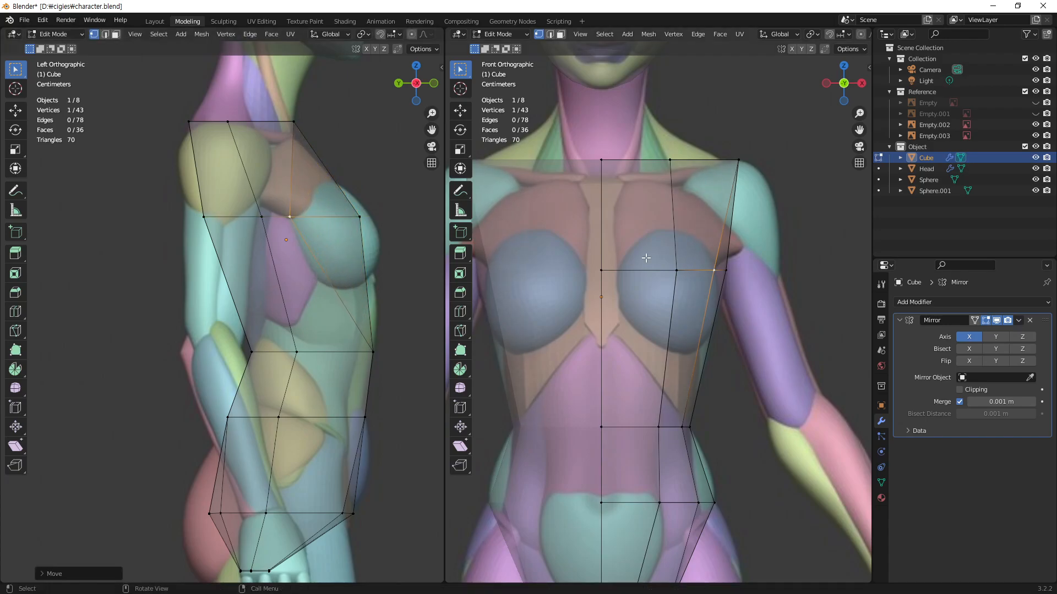
{"action": "left_click", "coordinate": [681, 431]}
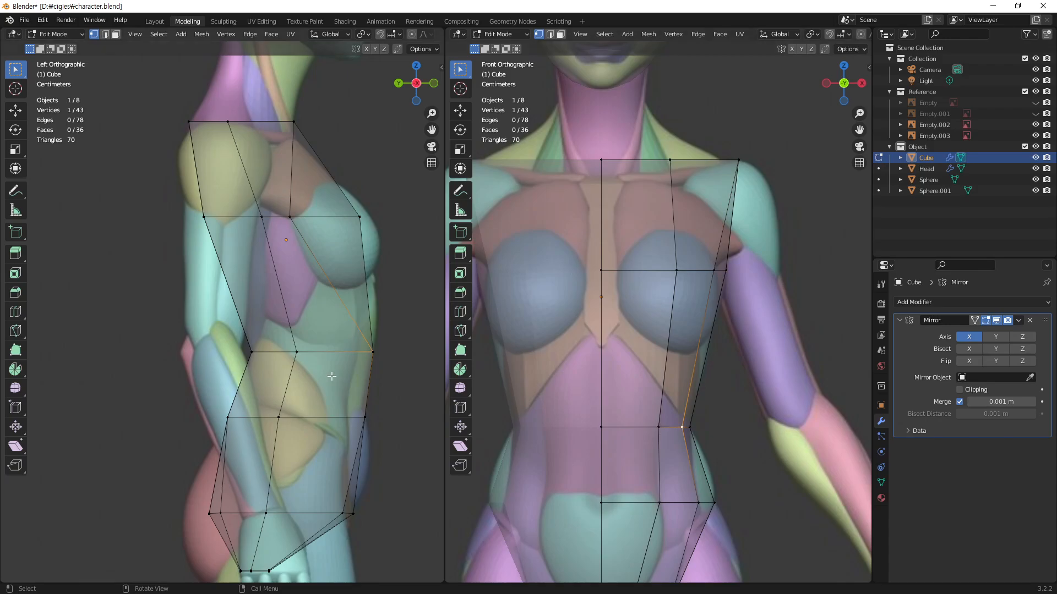
{"action": "key", "text": "g"}
{"action": "key", "text": "y"}
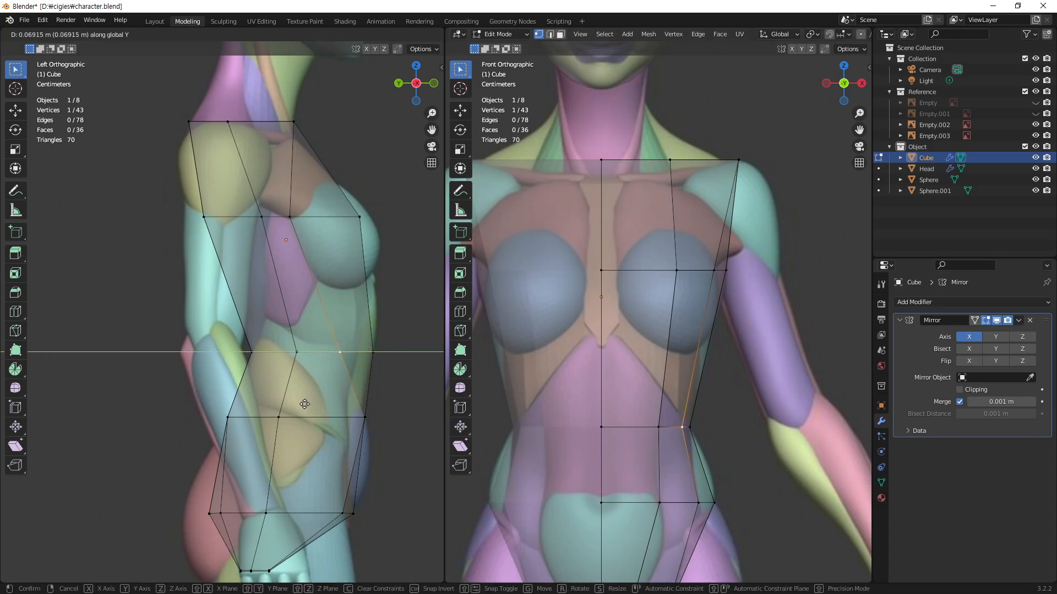
{"action": "left_click", "coordinate": [302, 408]}
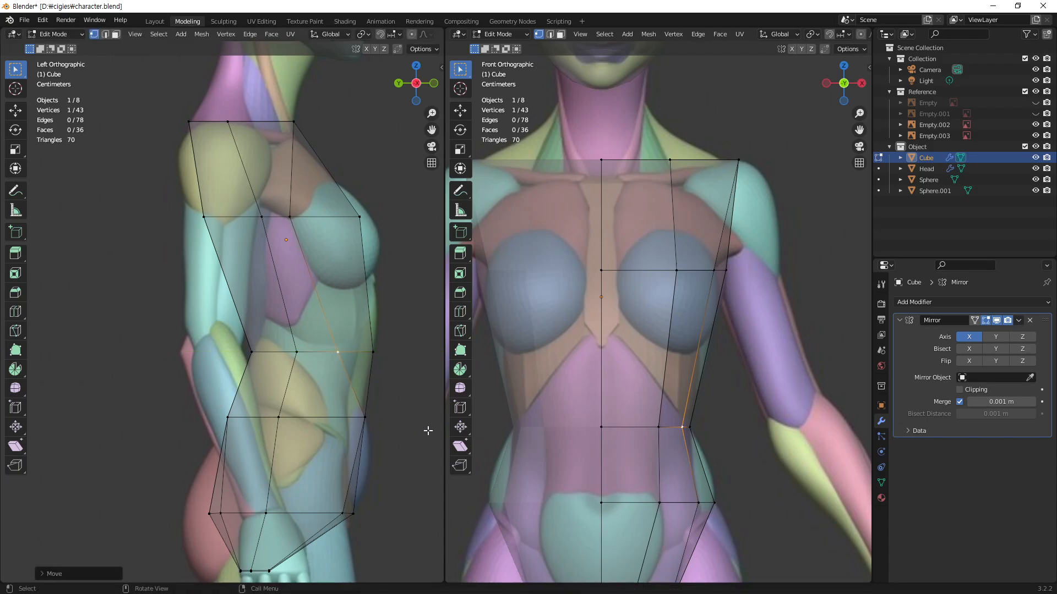
Step: Move the hip loop's outer front vertex back along Y by about 0.07 m in the side view
{"action": "middle_click_drag", "start_coordinate": [712, 481], "coordinate": [727, 342], "text": "shift"}
{"action": "left_click", "coordinate": [713, 369]}
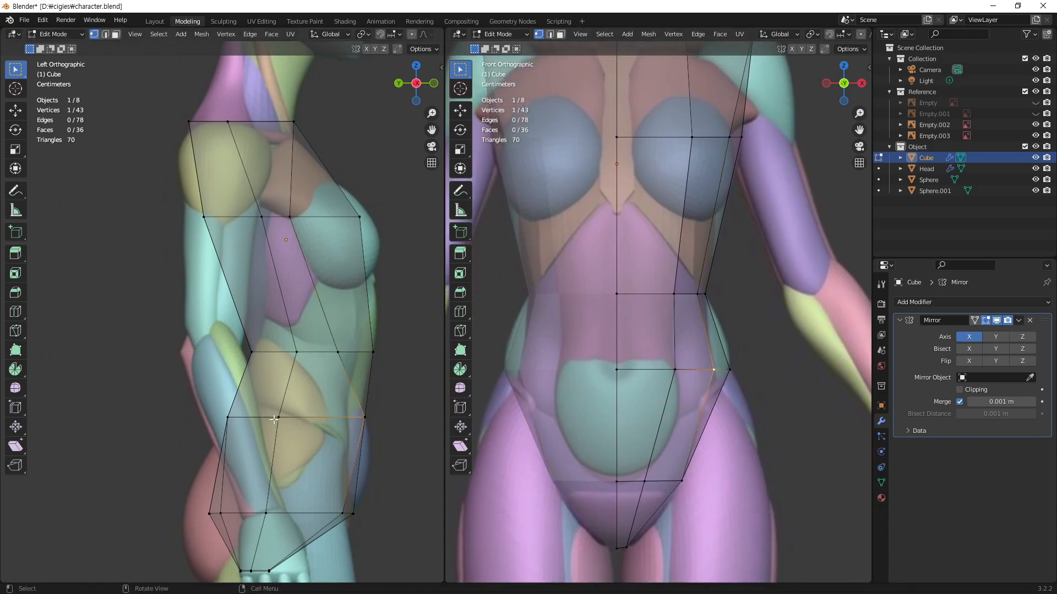
{"action": "key", "text": "g"}
{"action": "key", "text": "y"}
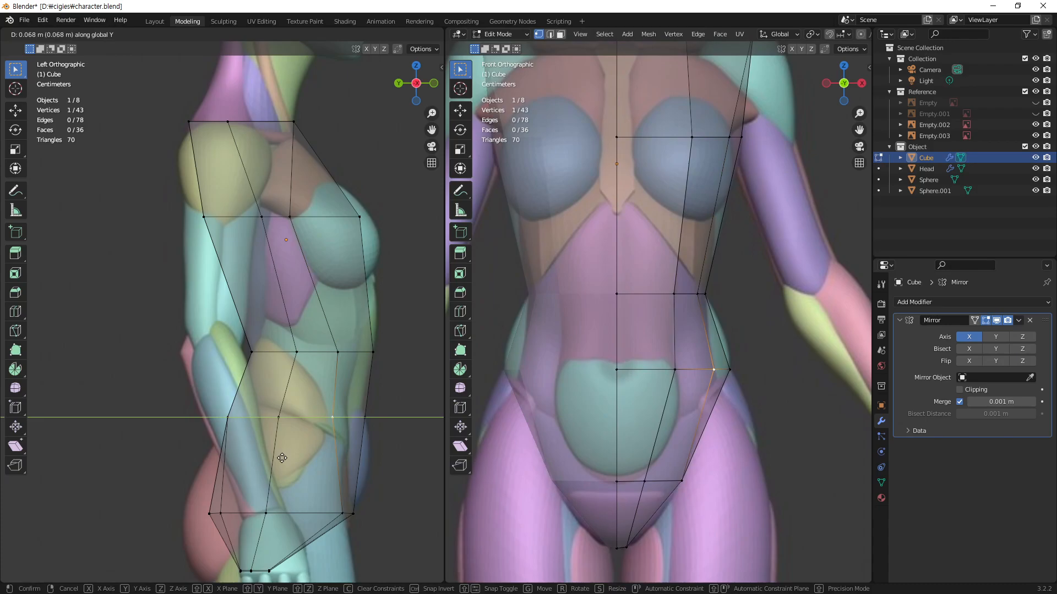
{"action": "left_click", "coordinate": [279, 458]}
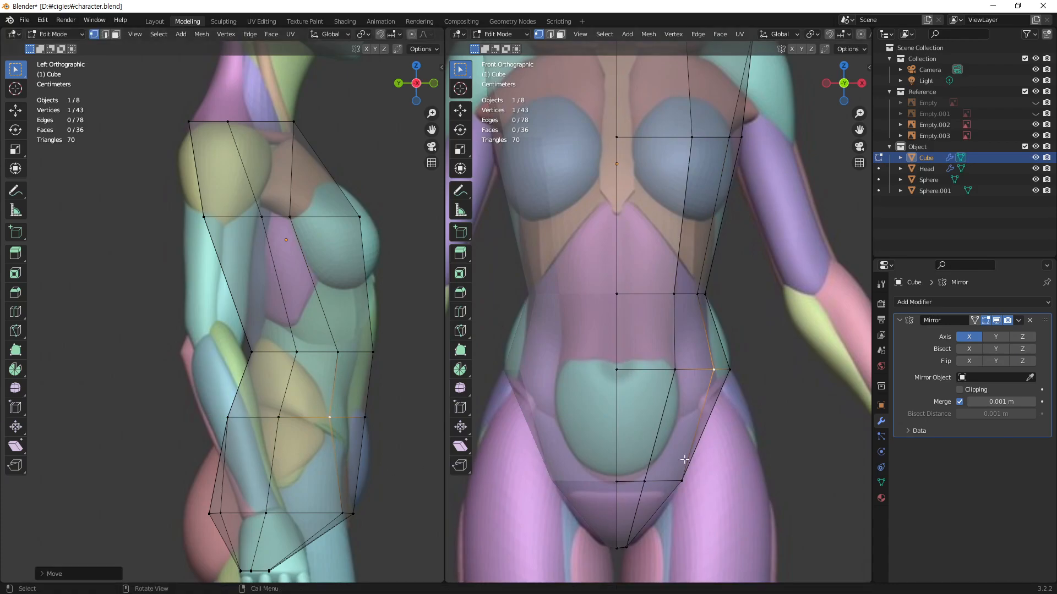
Step: Check the torso's shape in the solid view, restore X-ray, and move the waist loop's inner front vertex slightly back along Y
{"action": "left_click", "coordinate": [340, 518]}
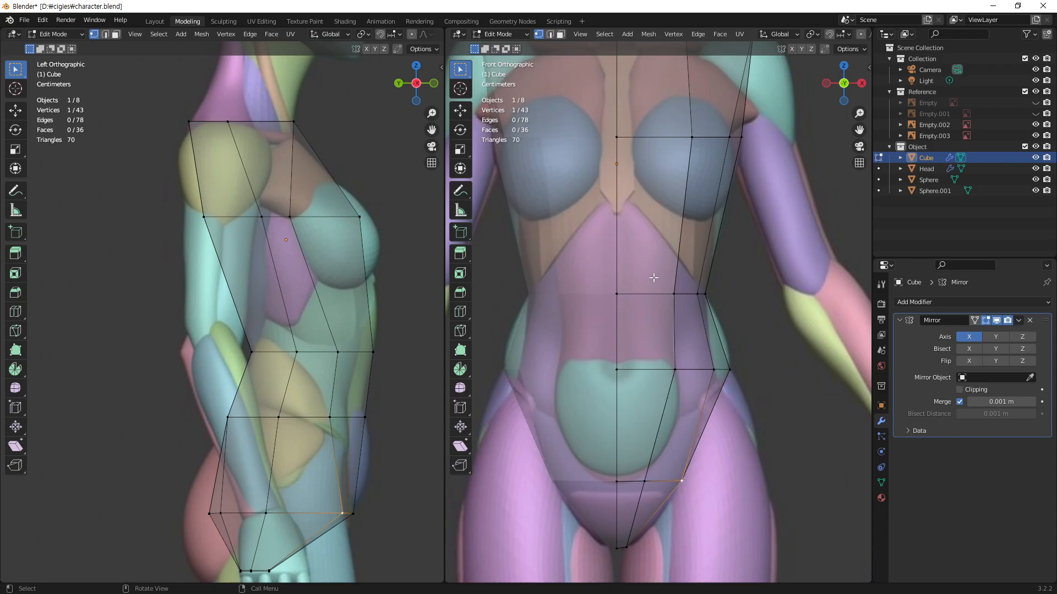
{"action": "scroll", "coordinate": [699, 236], "scroll_direction": "up", "scroll_amount": 5, "text": "shift"}
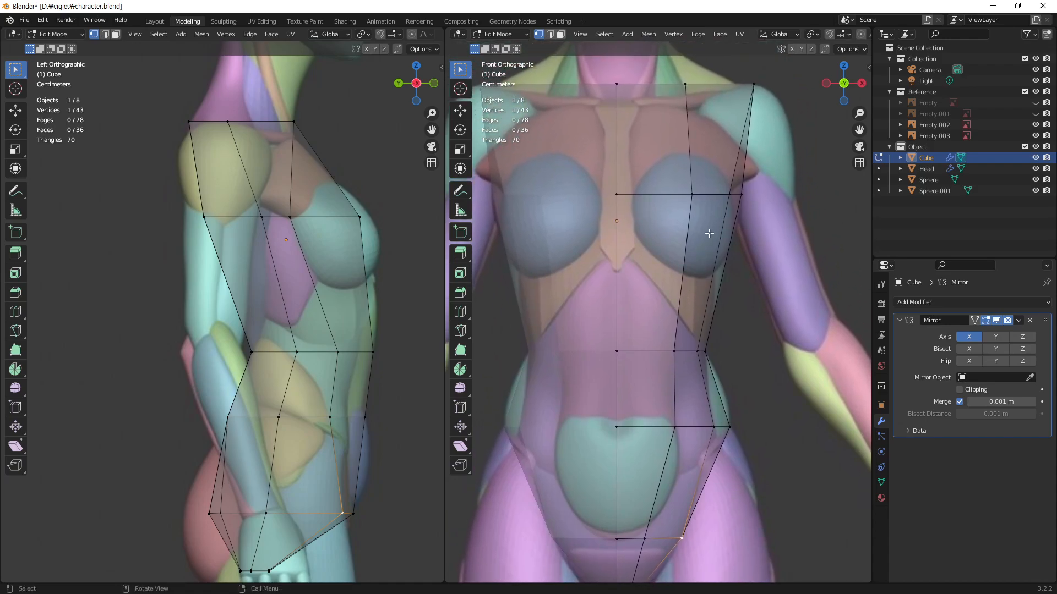
{"action": "middle_click_drag", "start_coordinate": [732, 246], "coordinate": [689, 428]}
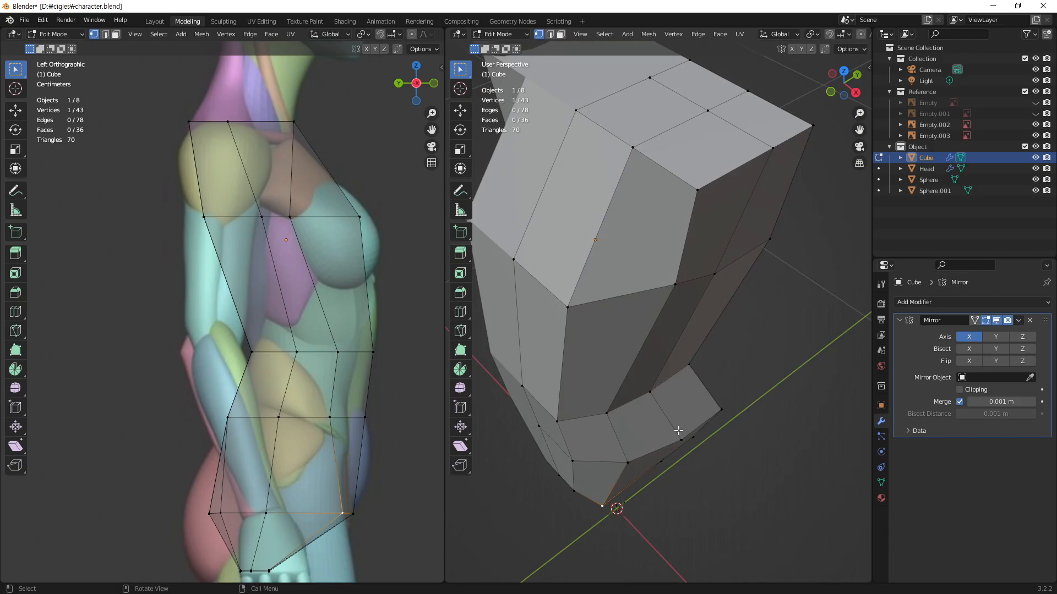
{"action": "left_click", "coordinate": [568, 314]}
{"action": "middle_click_drag", "start_coordinate": [574, 430], "coordinate": [588, 347]}
{"action": "left_click", "coordinate": [567, 329]}
{"action": "middle_click_drag", "start_coordinate": [600, 301], "coordinate": [658, 218]}
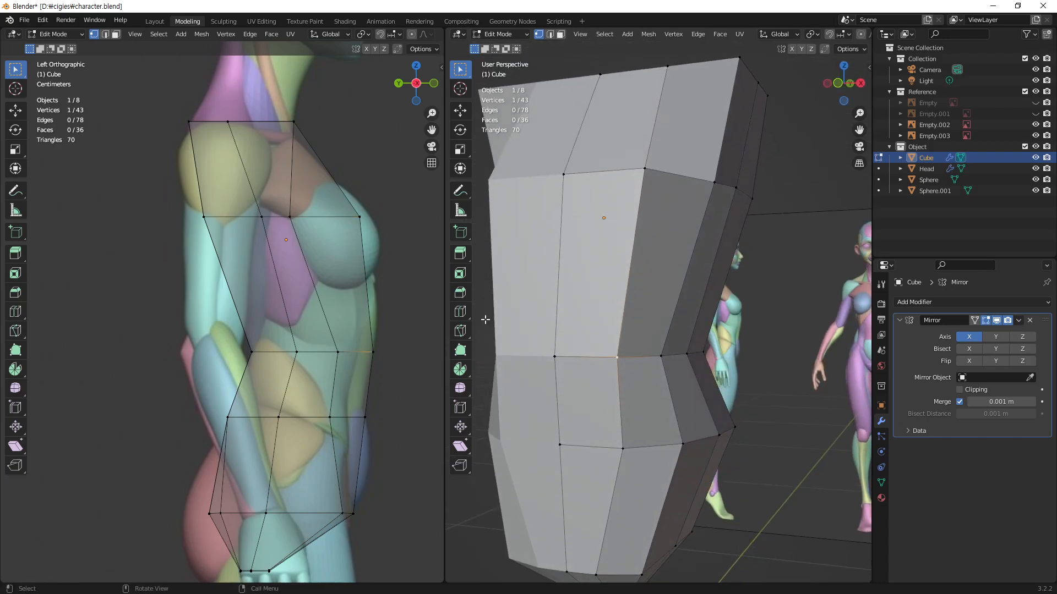
{"action": "middle_click_drag", "start_coordinate": [497, 377], "coordinate": [626, 370]}
{"action": "key", "text": "alt+z"}
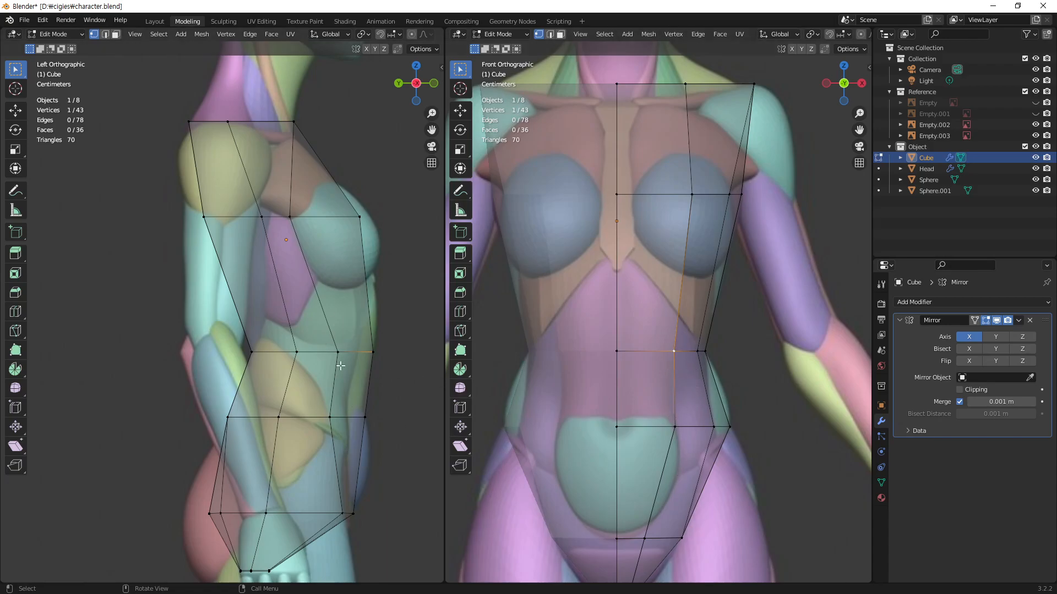
{"action": "scroll", "coordinate": [339, 365], "scroll_direction": "down", "scroll_amount": 3, "text": "shift"}
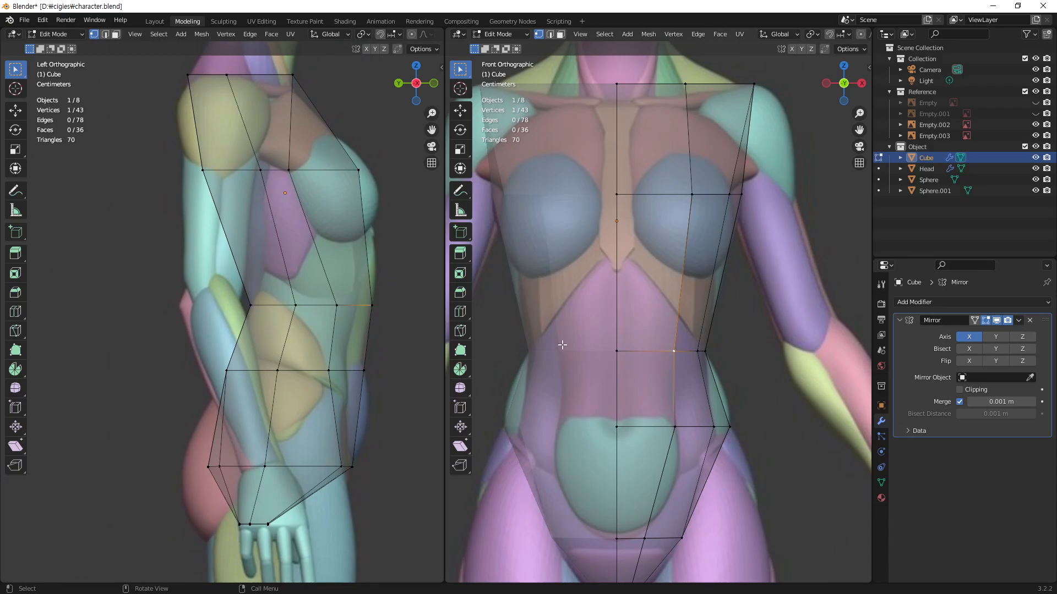
{"action": "key", "text": "g"}
{"action": "key", "text": "y"}
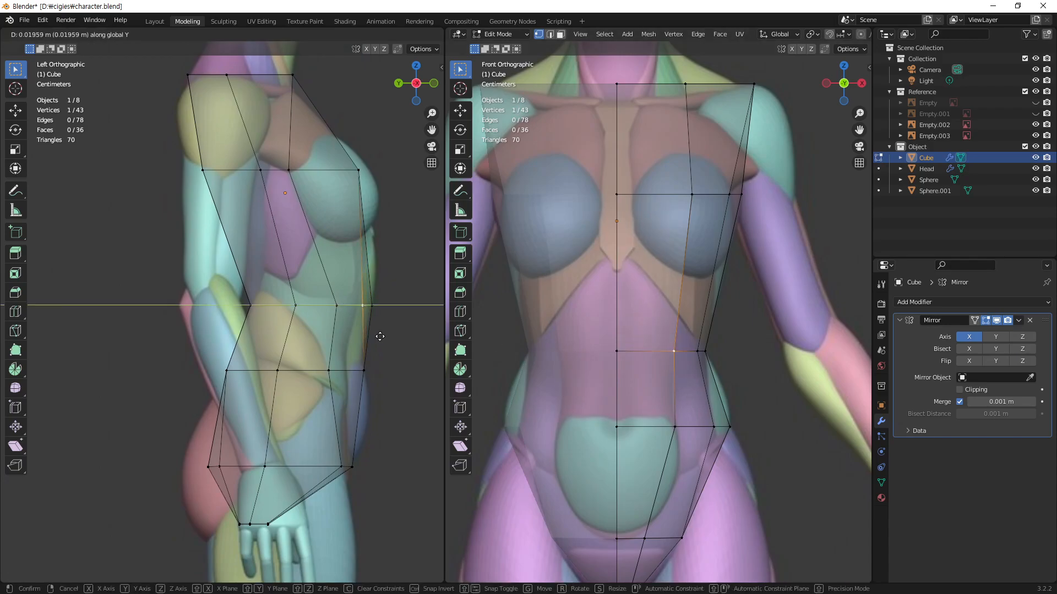
{"action": "left_click", "coordinate": [376, 338]}
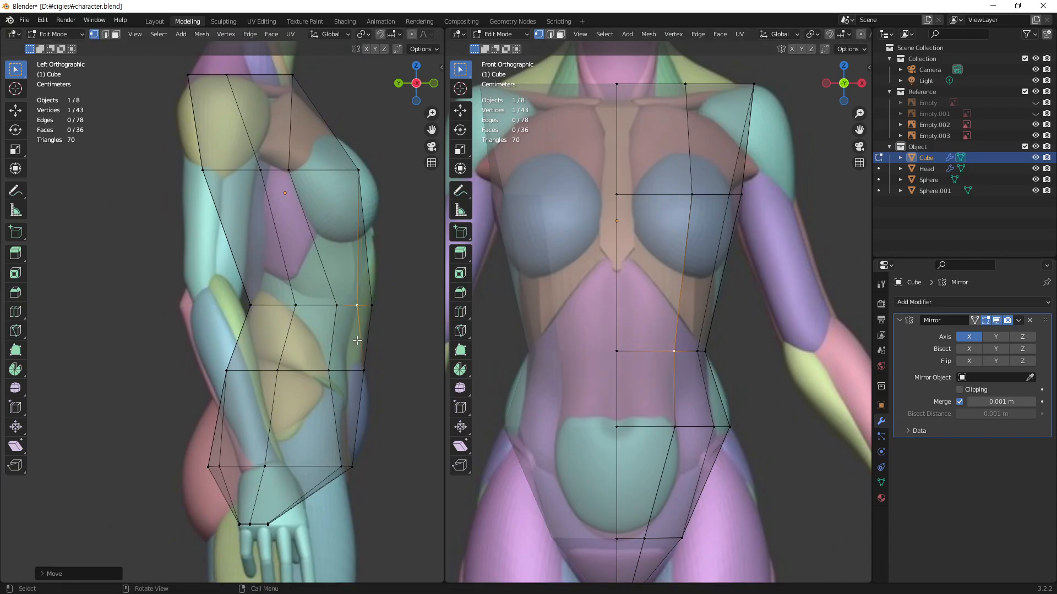
Step: Move the hip loop's inner front vertex slightly back along Y to round the lower belly
{"action": "left_click", "coordinate": [681, 429]}
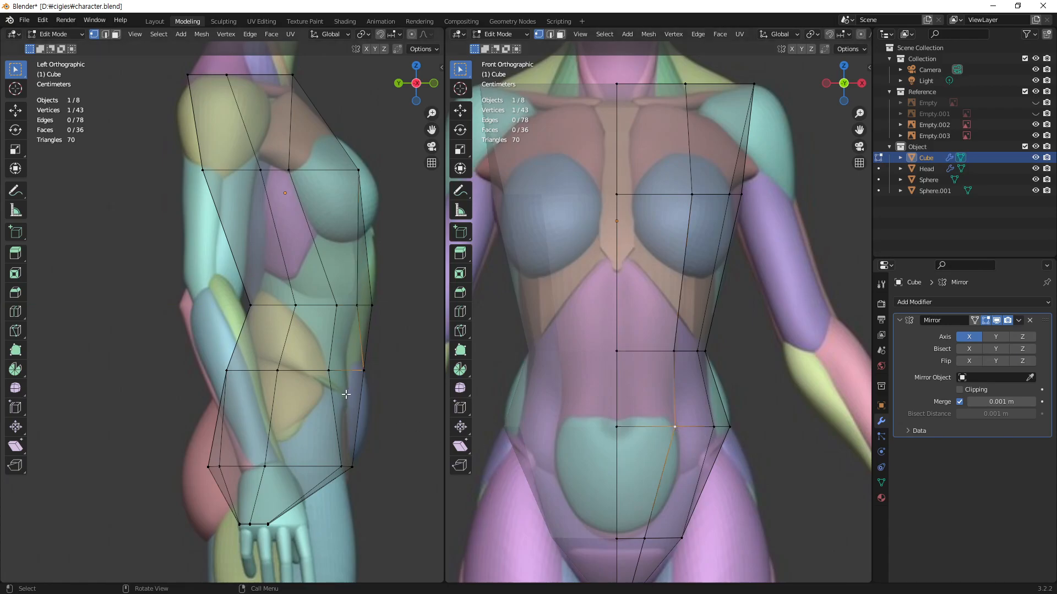
{"action": "key", "text": "g"}
{"action": "key", "text": "y"}
{"action": "left_click", "coordinate": [330, 408]}
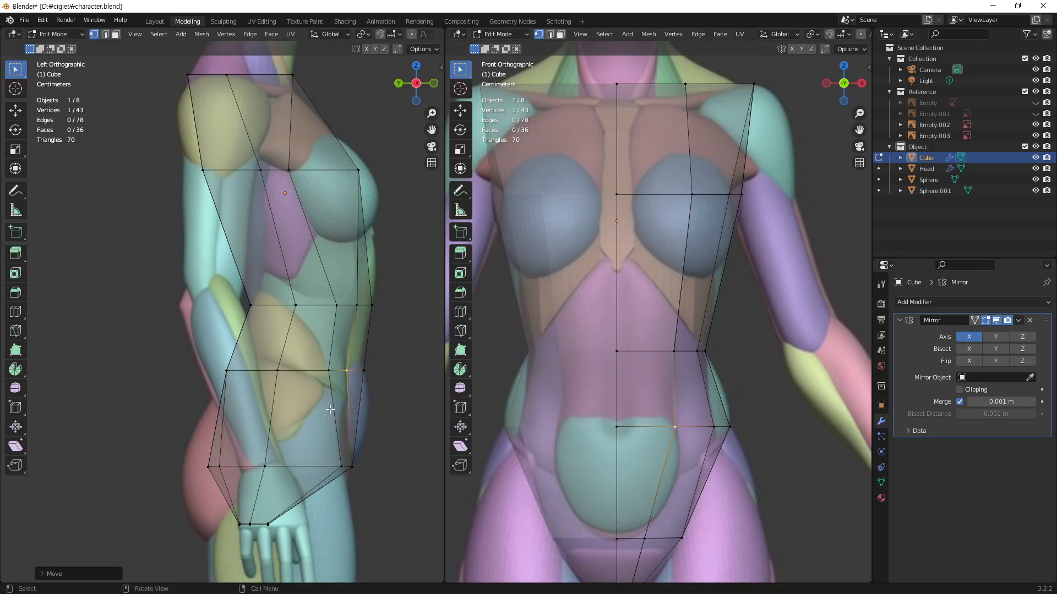
Step: Move the lower pelvis loop's inner front vertex back along Y by about 0.01 m, and nudge it slightly forward from the underside view
{"action": "middle_click_drag", "start_coordinate": [668, 486], "coordinate": [662, 462], "text": "shift"}
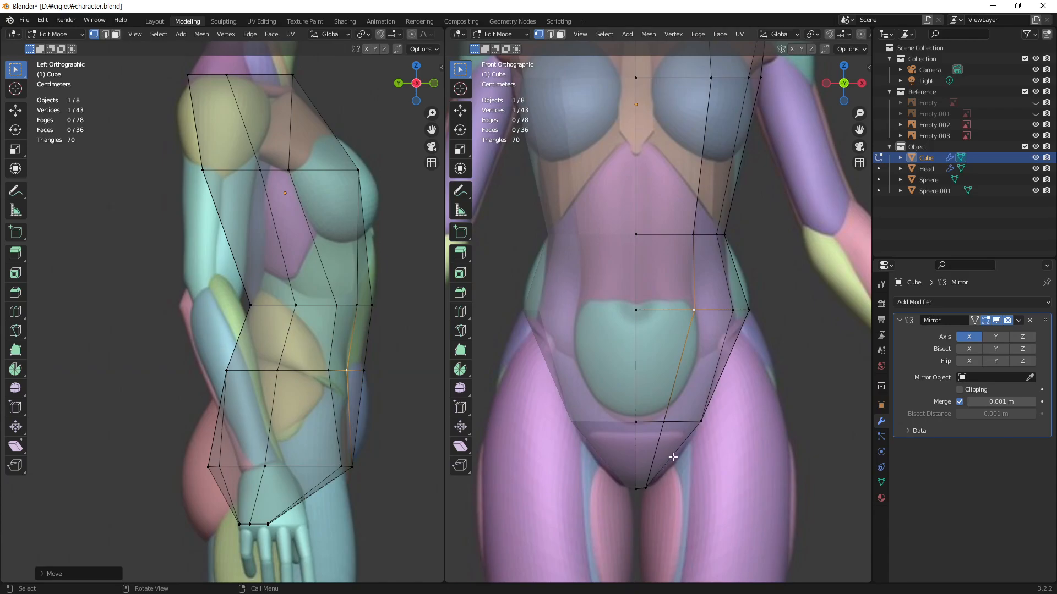
{"action": "left_click", "coordinate": [664, 424]}
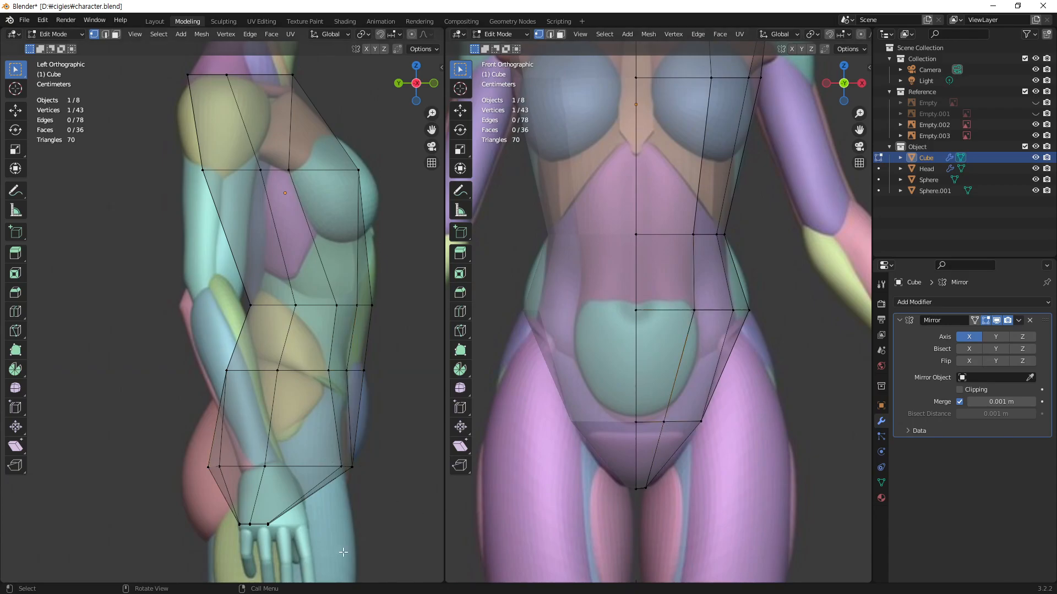
{"action": "left_click", "coordinate": [663, 426]}
{"action": "key", "text": "g"}
{"action": "key", "text": "y"}
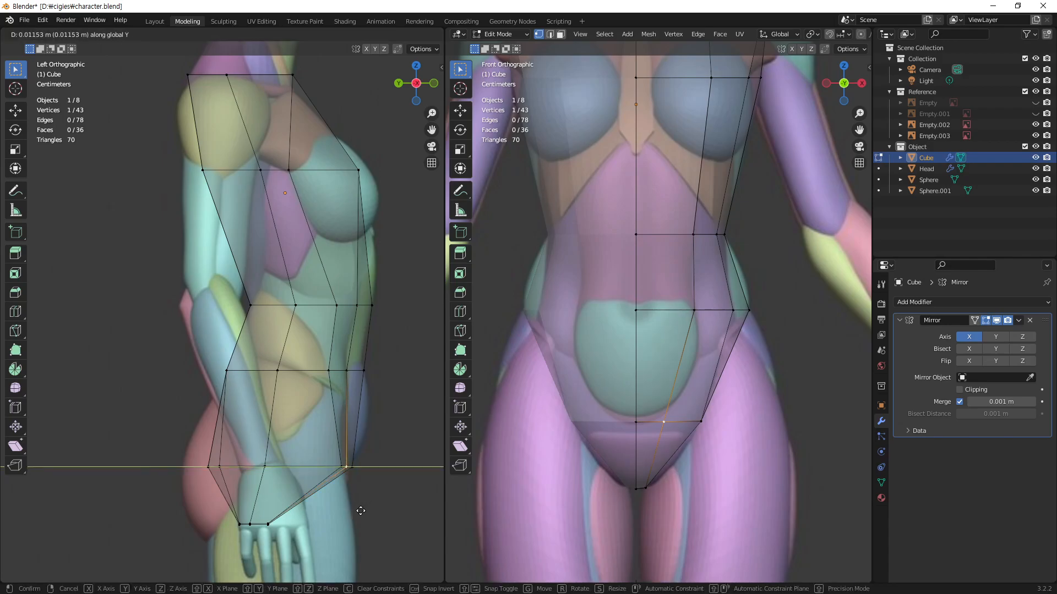
{"action": "left_click", "coordinate": [361, 511]}
{"action": "middle_click_drag", "start_coordinate": [676, 424], "coordinate": [679, 362]}
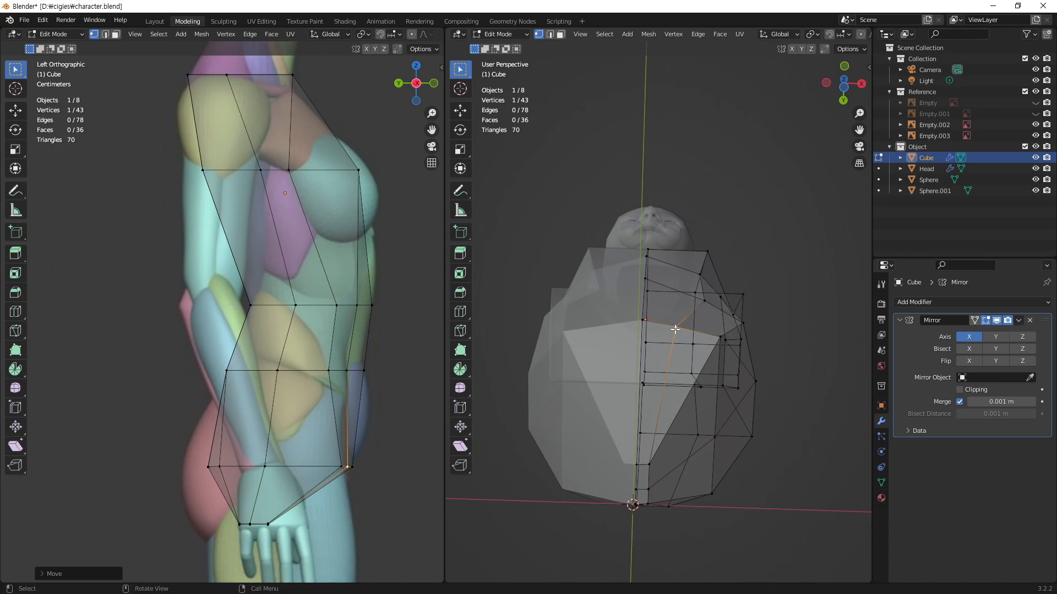
{"action": "key", "text": "g"}
{"action": "key", "text": "y"}
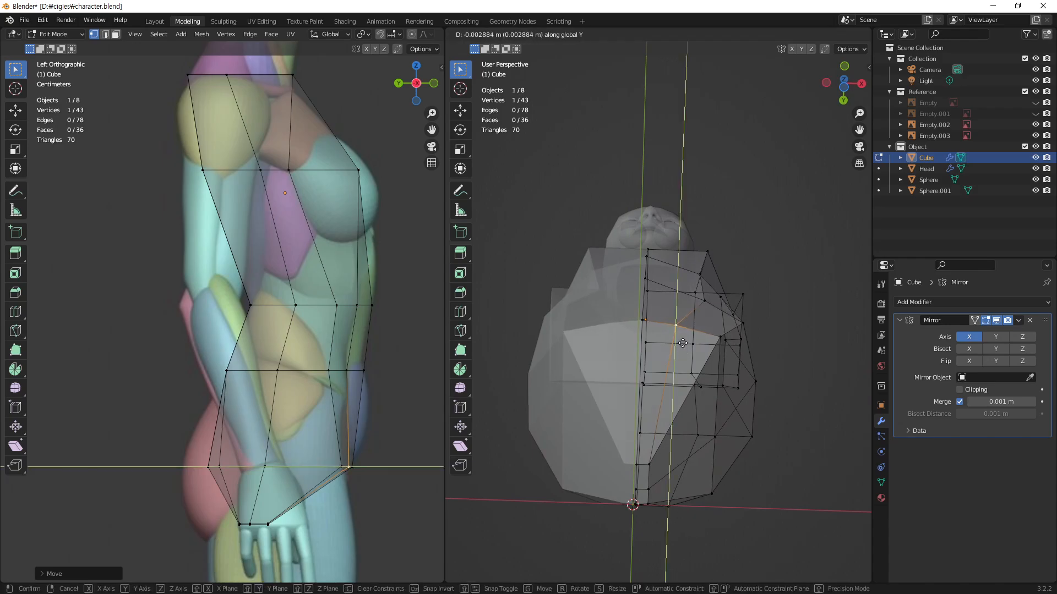
{"action": "left_click", "coordinate": [683, 339]}
Step: Move the outer front vertices of the hip and waist loops slightly further back along Y
{"action": "mouse_move", "coordinate": [682, 339]}
{"action": "middle_mouse_down"}
{"action": "mouse_move", "coordinate": [618, 385]}
{"action": "mouse_move", "coordinate": [626, 487]}
{"action": "mouse_move", "coordinate": [609, 511]}
{"action": "mouse_move", "coordinate": [604, 437]}
{"action": "mouse_move", "coordinate": [681, 360]}
{"action": "middle_mouse_up"}
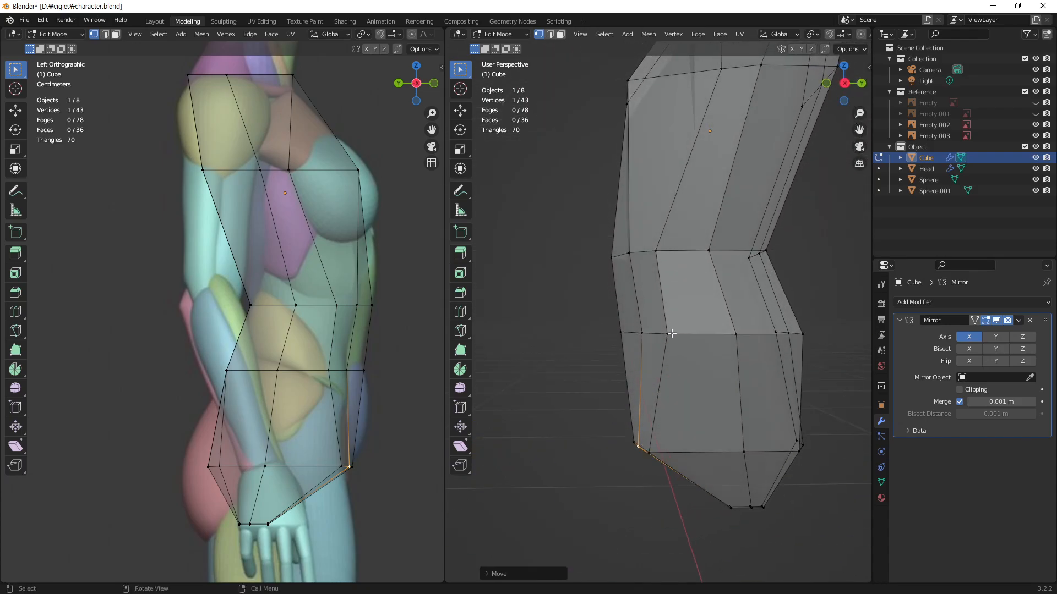
{"action": "left_click", "coordinate": [670, 334]}
{"action": "key", "text": "g"}
{"action": "key", "text": "y"}
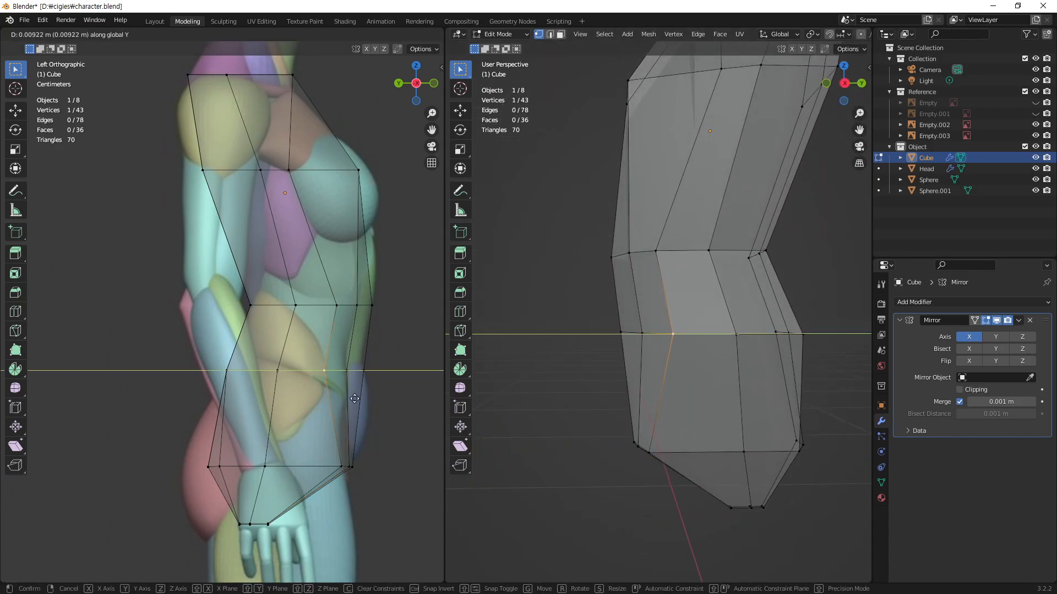
{"action": "left_click", "coordinate": [351, 401]}
{"action": "left_click", "coordinate": [341, 309]}
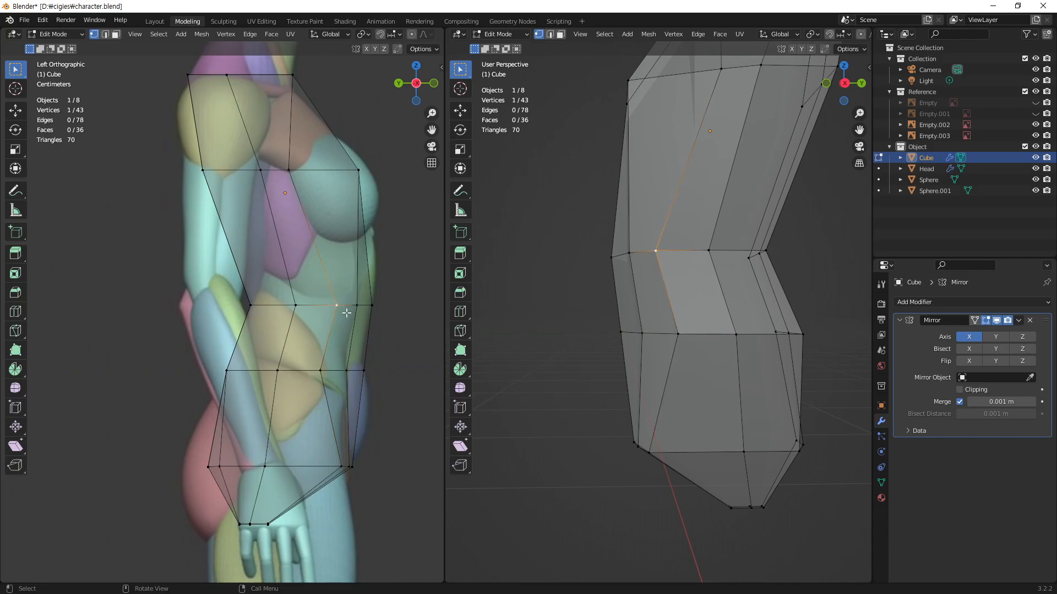
{"action": "key", "text": "g"}
{"action": "key", "text": "y"}
{"action": "left_click", "coordinate": [371, 352]}
Step: Move the chest loop's inner front vertex back along Y by about 0.04 m, with the front reference shown beside the perspective view
{"action": "middle_click_drag", "start_coordinate": [655, 333], "coordinate": [758, 335]}
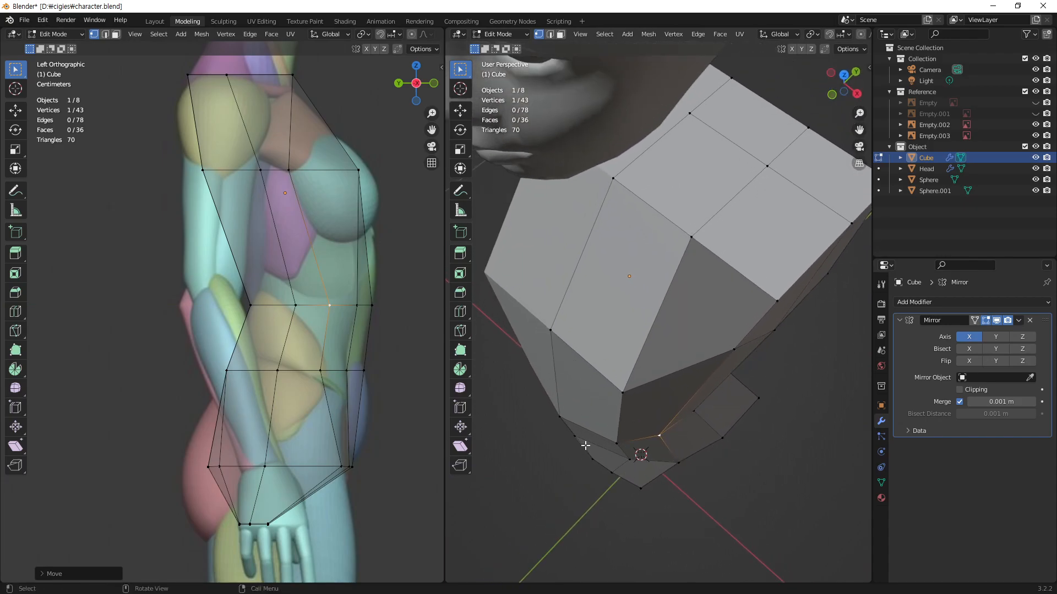
{"action": "left_click", "coordinate": [627, 395]}
{"action": "middle_click_drag", "start_coordinate": [341, 243], "coordinate": [223, 303], "text": "shift"}
{"action": "middle_click_drag", "start_coordinate": [549, 326], "coordinate": [628, 397]}
{"action": "middle_click_drag", "start_coordinate": [759, 365], "coordinate": [558, 411]}
{"action": "key", "text": "g"}
{"action": "key", "text": "y"}
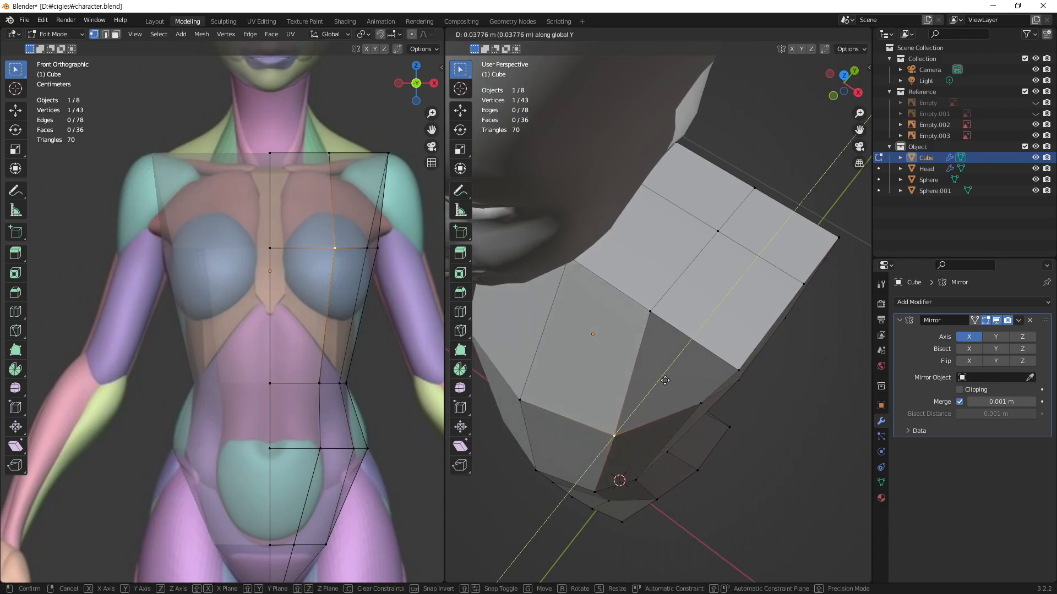
{"action": "left_click", "coordinate": [665, 381]}
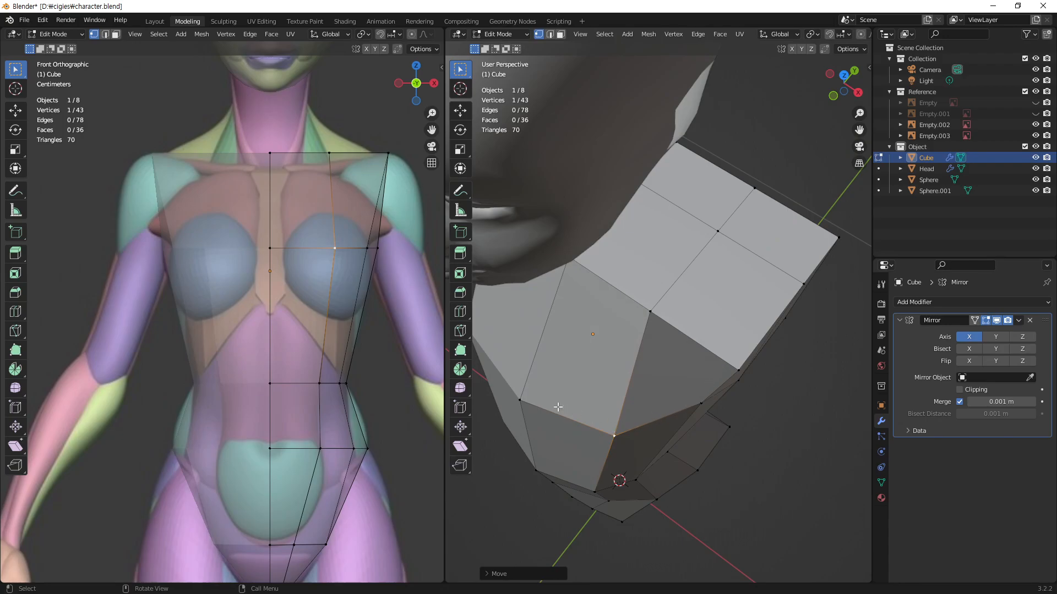
Step: Compare the rounded torso with the front and side references in X-ray
{"action": "middle_click_drag", "start_coordinate": [575, 380], "coordinate": [625, 386]}
{"action": "middle_click_drag", "start_coordinate": [349, 389], "coordinate": [330, 360], "text": "shift"}
{"action": "middle_click_drag", "start_coordinate": [760, 363], "coordinate": [802, 354]}
{"action": "key", "text": "alt+z"}
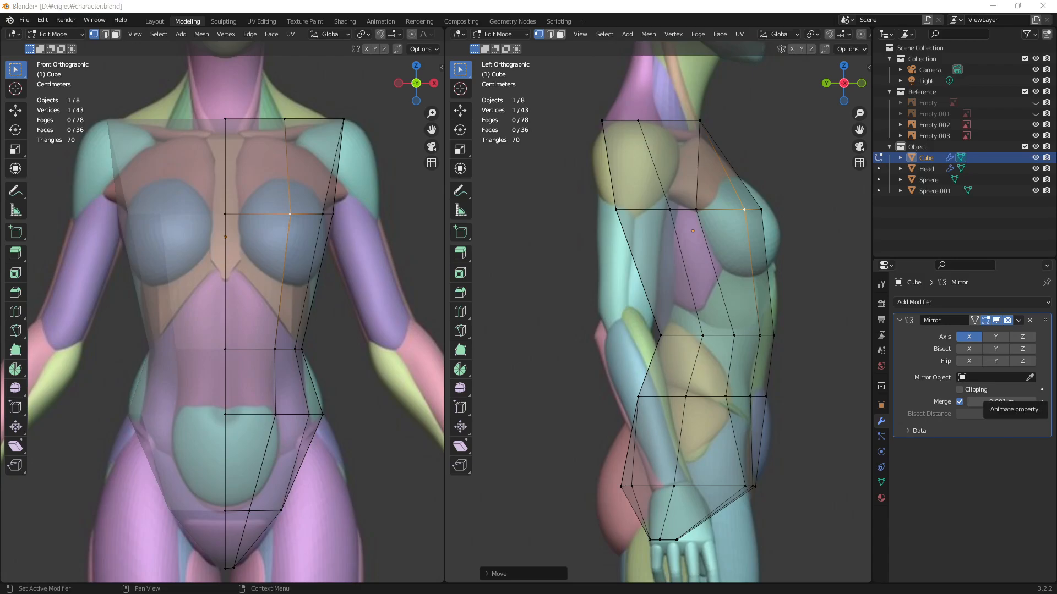
Step: Leave Edit Mode and select the body reference image Empty.003 in the front view, framing the whole sheet
{"action": "middle_click_drag", "start_coordinate": [666, 243], "coordinate": [680, 272]}
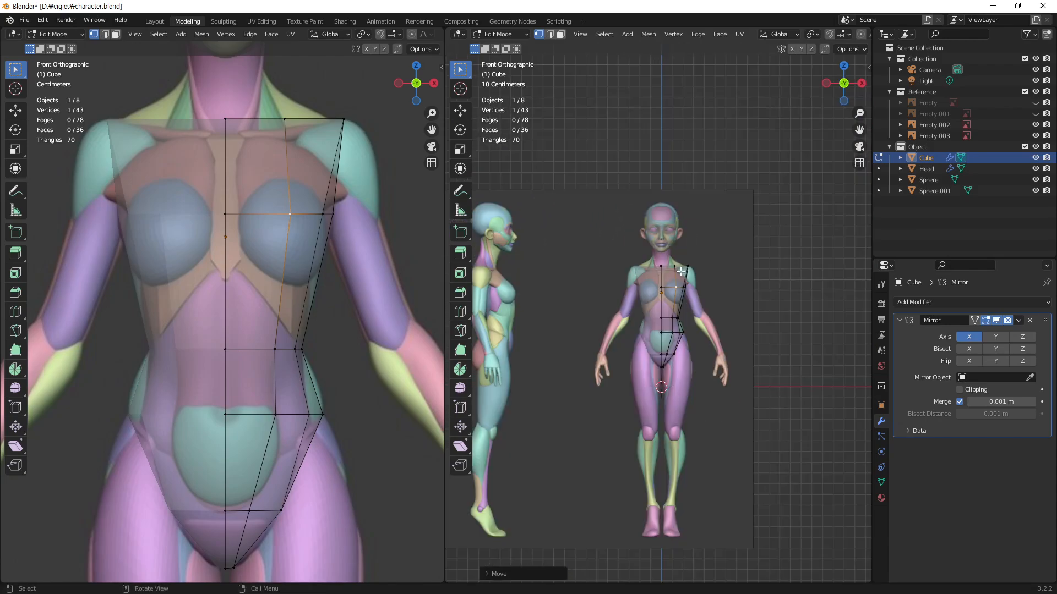
{"action": "scroll", "coordinate": [633, 385], "scroll_direction": "down", "scroll_amount": 3}
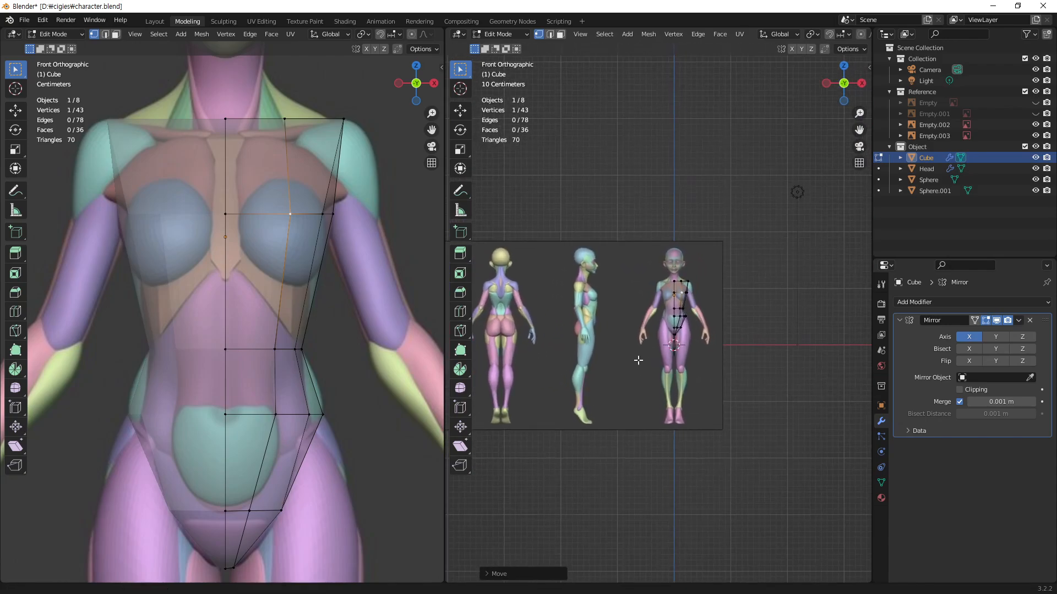
{"action": "scroll", "coordinate": [638, 360], "scroll_direction": "up", "scroll_amount": 1}
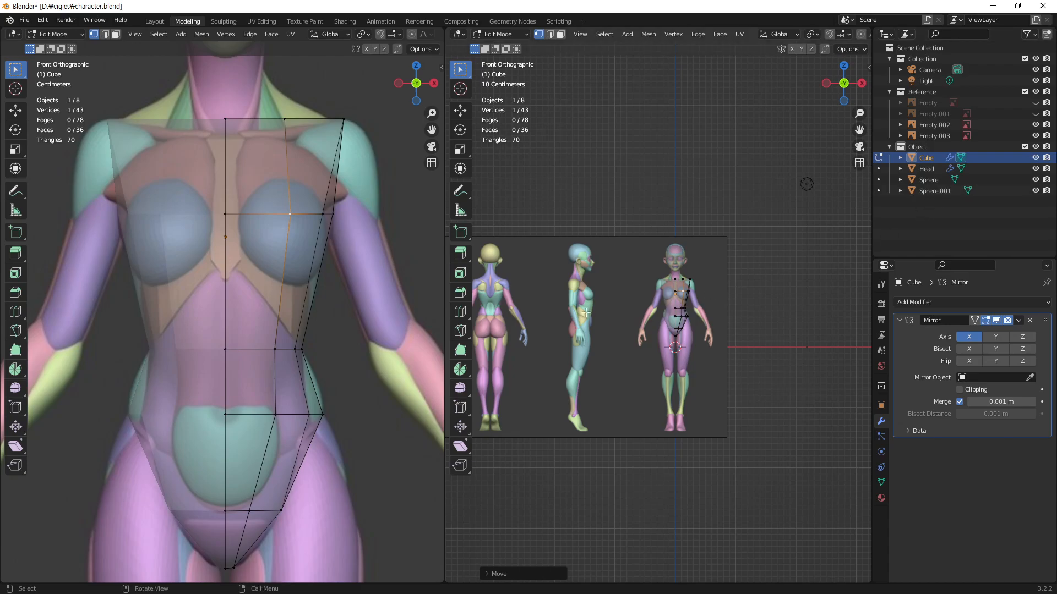
{"action": "key", "text": "Tab"}
{"action": "left_click", "coordinate": [620, 378]}
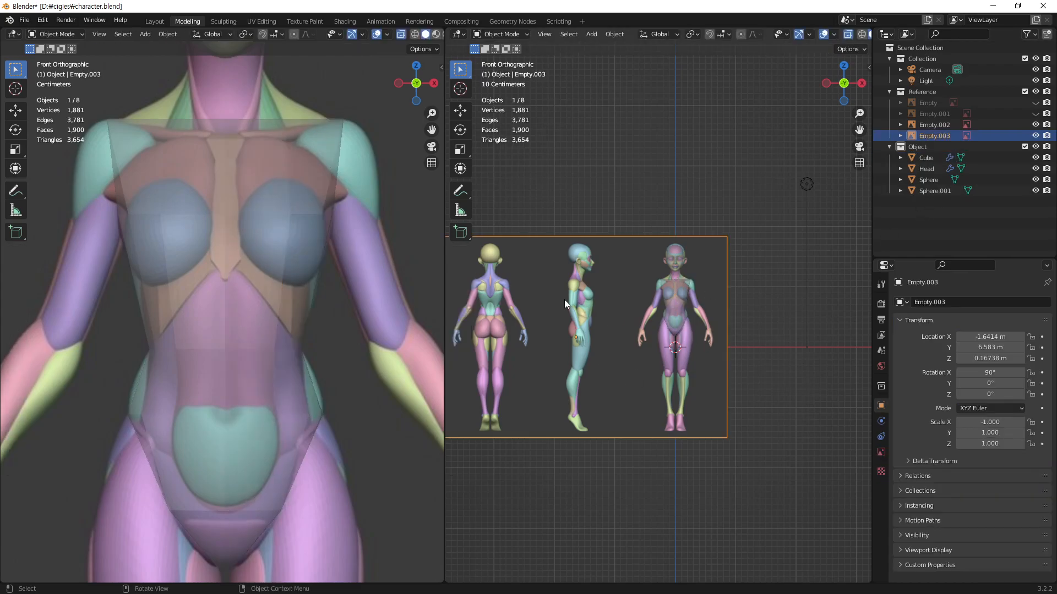
{"action": "scroll", "coordinate": [609, 362], "scroll_direction": "up", "scroll_amount": 1}
{"action": "middle_click_drag", "start_coordinate": [609, 362], "coordinate": [668, 318], "text": "shift"}
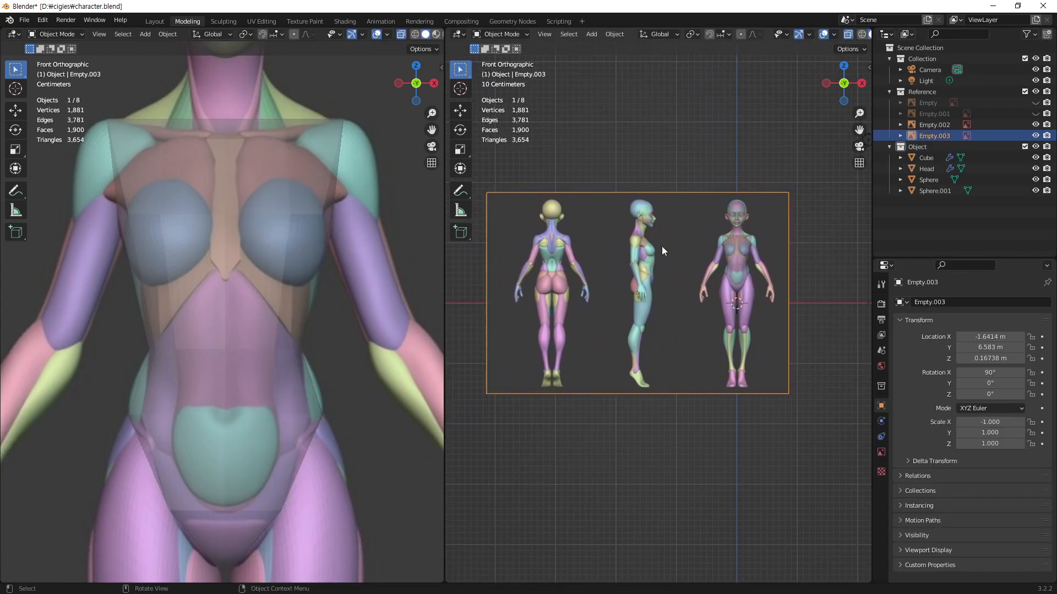
Step: Duplicate the body reference sheet and place the copy on the other side of the model, about 15 m away along negative Y
{"action": "scroll", "coordinate": [610, 290], "scroll_direction": "down", "scroll_amount": 2}
{"action": "middle_click_drag", "start_coordinate": [609, 290], "coordinate": [578, 379]}
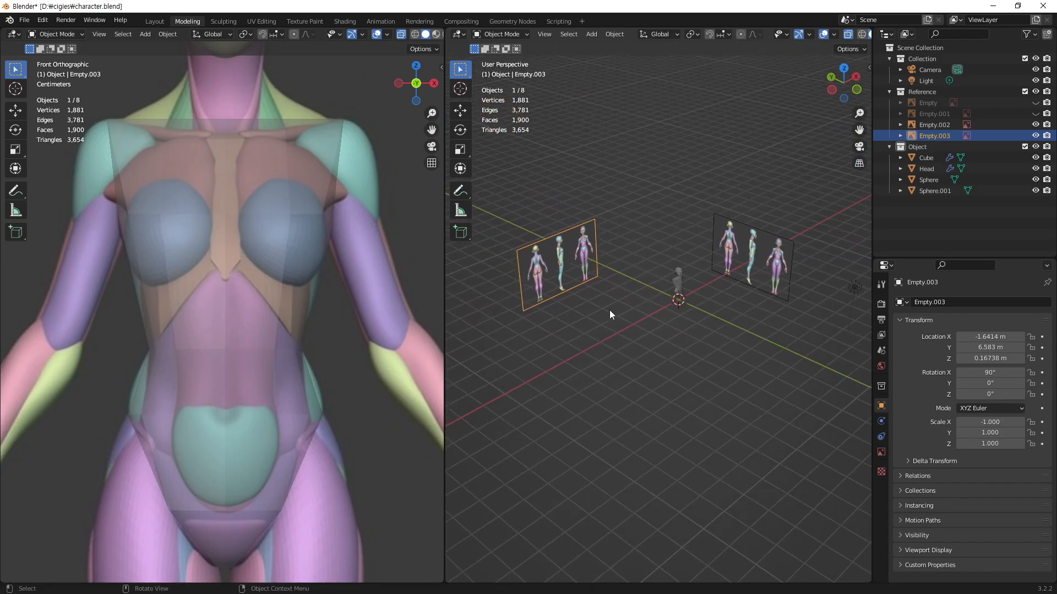
{"action": "key", "text": "shift+d"}
{"action": "key", "text": "y"}
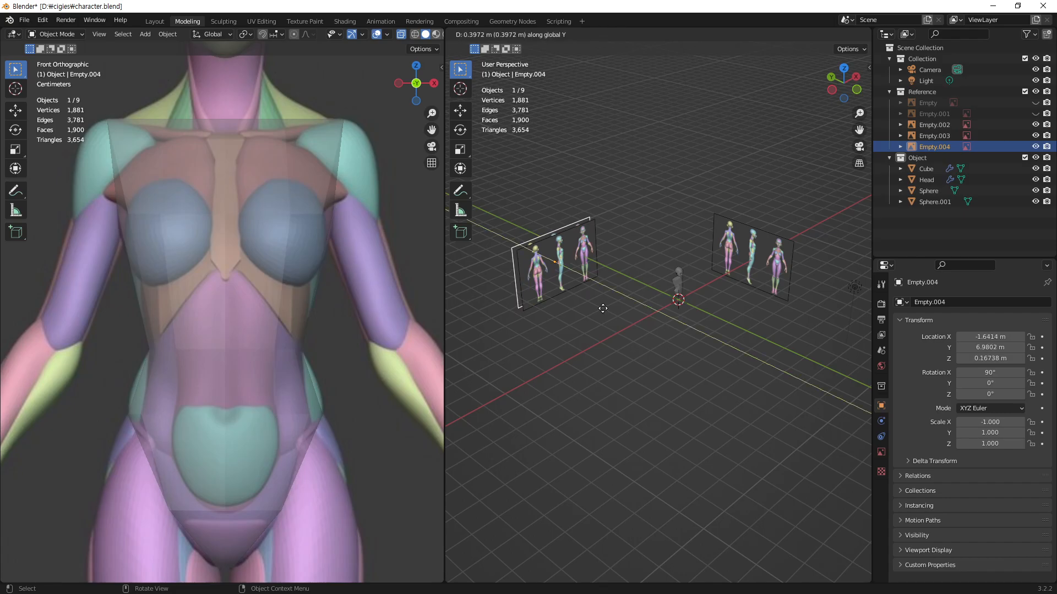
{"action": "left_click", "coordinate": [826, 505]}
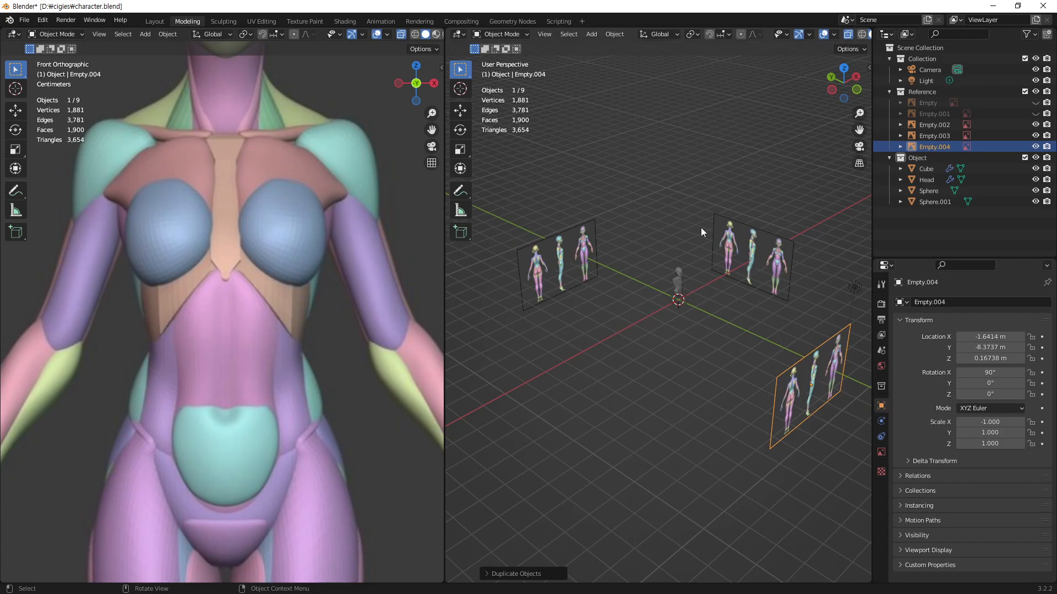
Step: Rename the original body reference image Empty.003 as front
{"action": "left_click", "coordinate": [569, 275]}
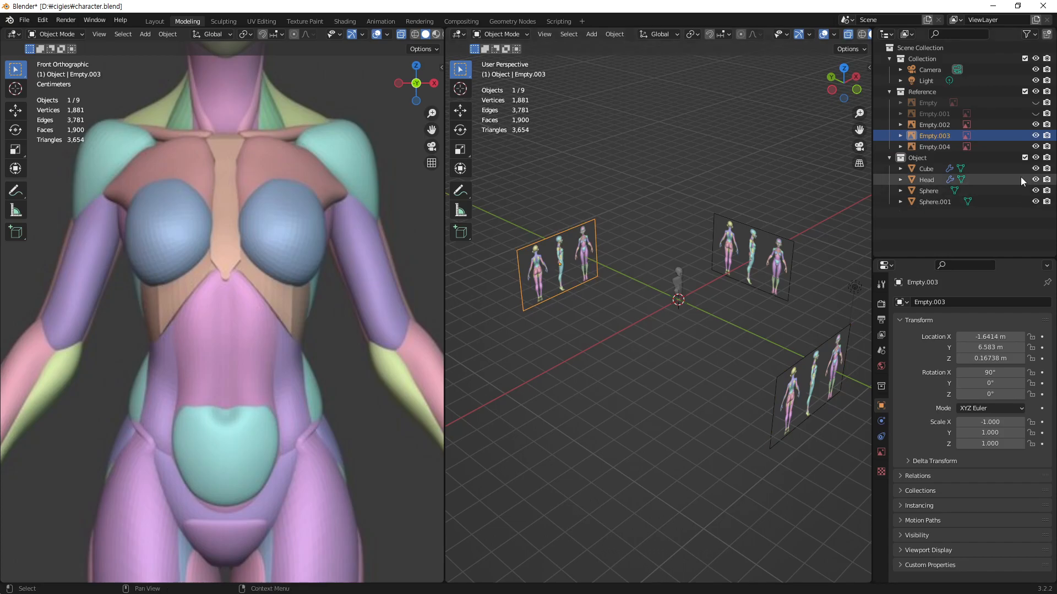
{"action": "double_click", "coordinate": [943, 135]}
{"action": "type", "text": "front"}
{"action": "key", "text": "Return"}
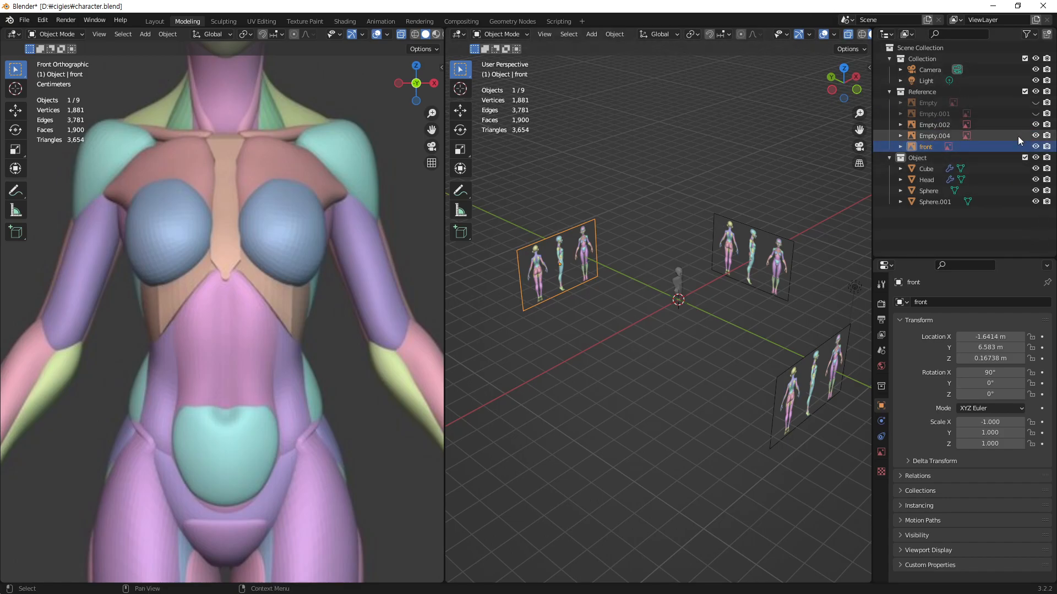
Step: Rename the duplicated reference image Empty.004 as back
{"action": "left_click", "coordinate": [937, 135]}
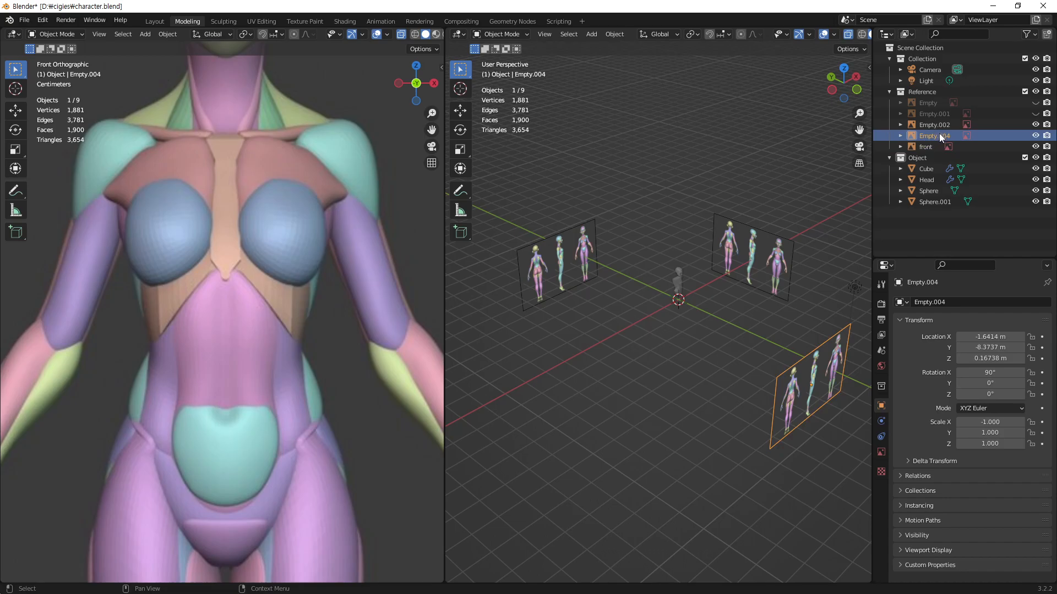
{"action": "double_click", "coordinate": [939, 135]}
{"action": "type", "text": "back"}
{"action": "key", "text": "Return"}
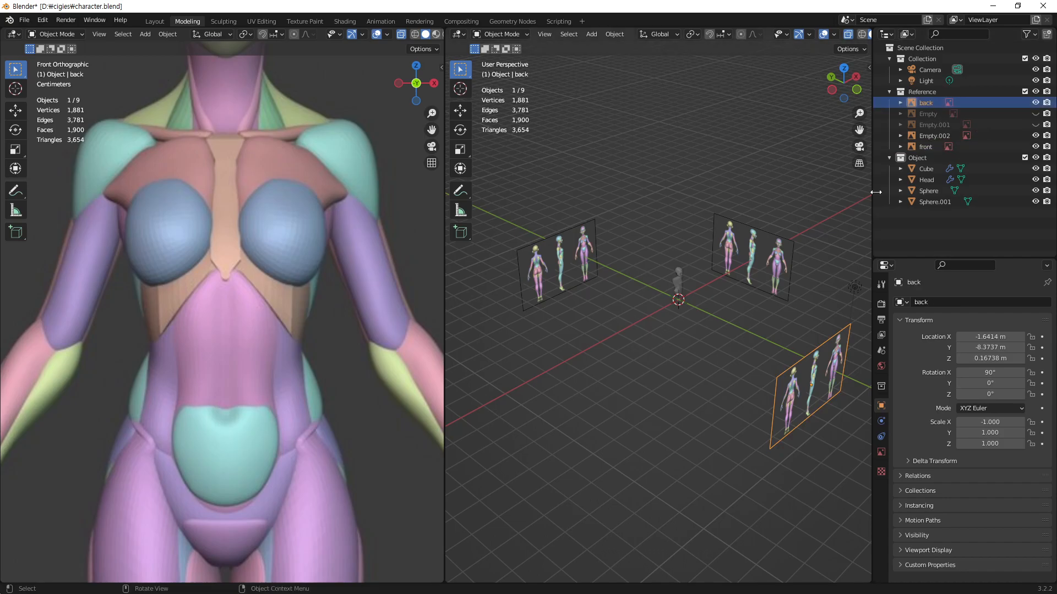
Step: Rename the side-facing reference image Empty.002 as side
{"action": "left_click", "coordinate": [935, 136]}
{"action": "double_click", "coordinate": [938, 135]}
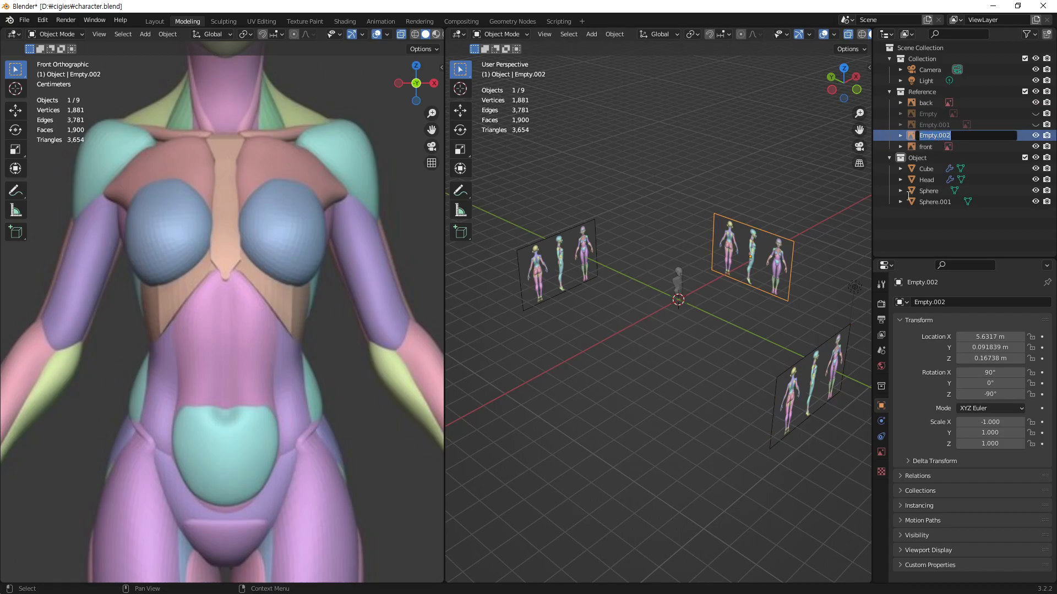
{"action": "type", "text": "side"}
{"action": "key", "text": "Return"}
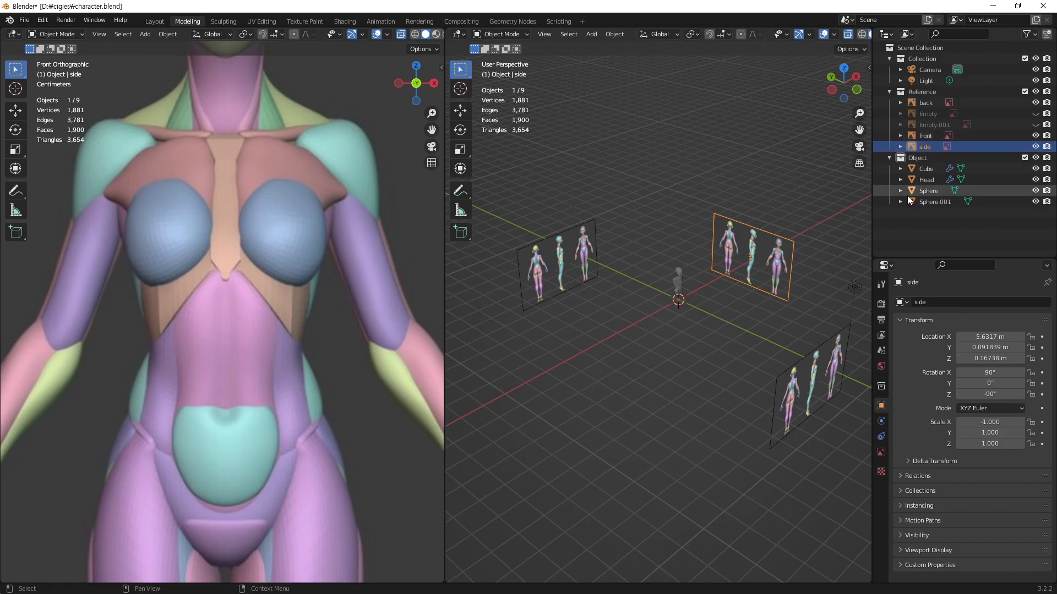
Step: Compare the placement of the back and front reference images by selecting them in turn, and hide the front one
{"action": "left_click", "coordinate": [931, 102]}
{"action": "left_click", "coordinate": [930, 137]}
{"action": "left_click", "coordinate": [932, 104]}
{"action": "left_click", "coordinate": [927, 137]}
{"action": "left_click", "coordinate": [928, 106]}
{"action": "left_click", "coordinate": [927, 135]}
{"action": "left_click", "coordinate": [928, 106]}
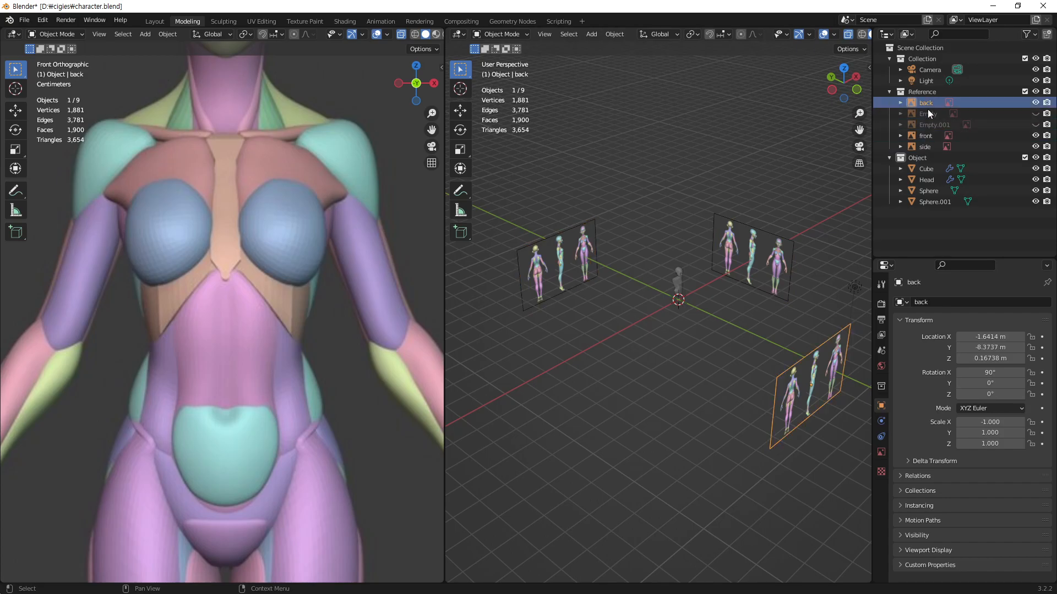
{"action": "left_click", "coordinate": [927, 136]}
{"action": "left_click", "coordinate": [927, 105]}
{"action": "left_click", "coordinate": [927, 136]}
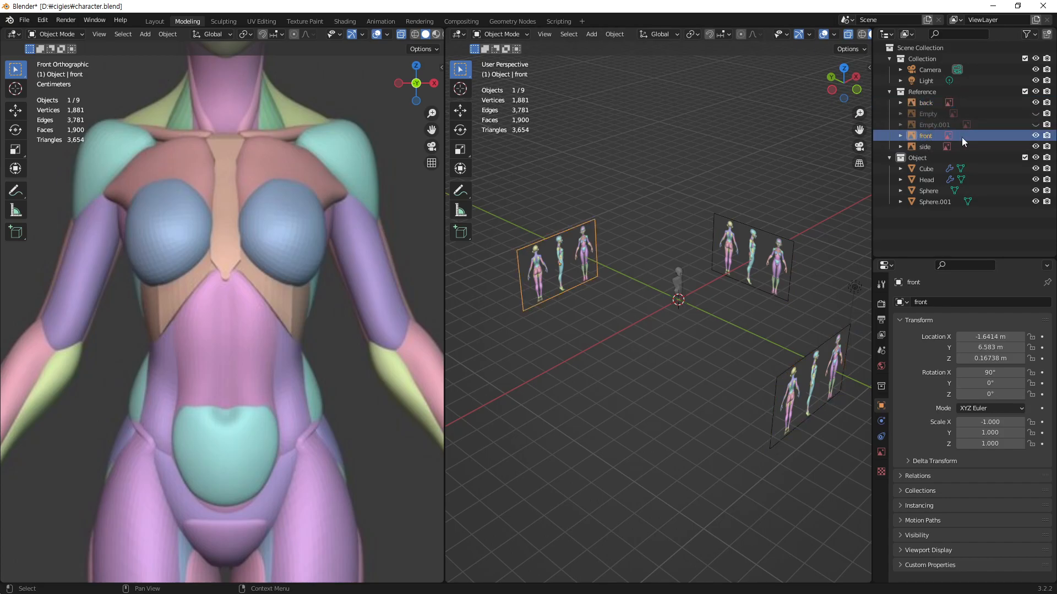
{"action": "key", "text": "h"}
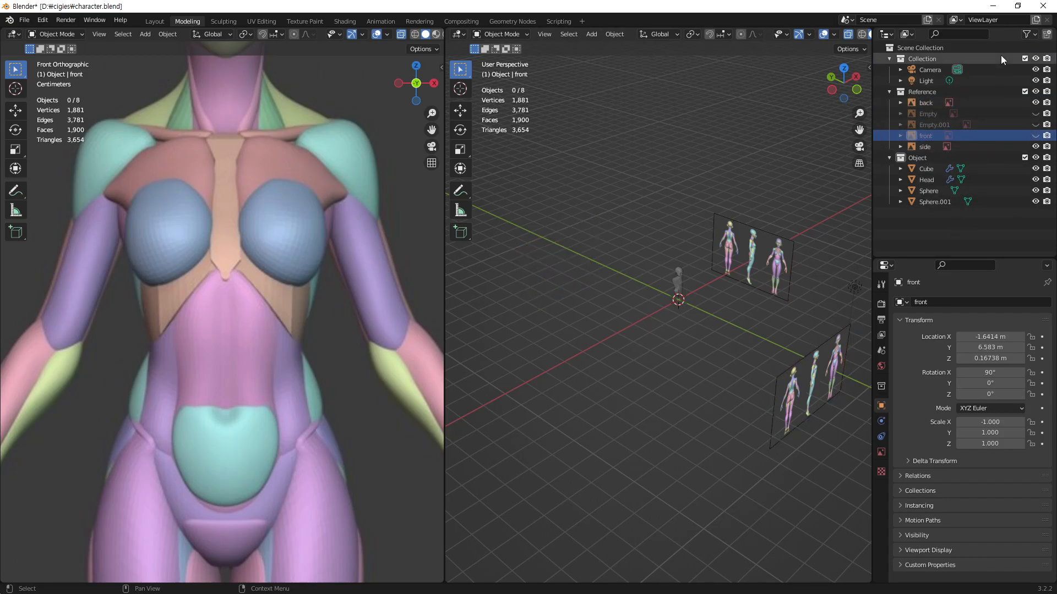
Step: Show the model from the back and turn on the wireframe overlay
{"action": "middle_click_drag", "start_coordinate": [680, 308], "coordinate": [774, 192]}
{"action": "middle_click_drag", "start_coordinate": [590, 234], "coordinate": [706, 270], "text": "shift"}
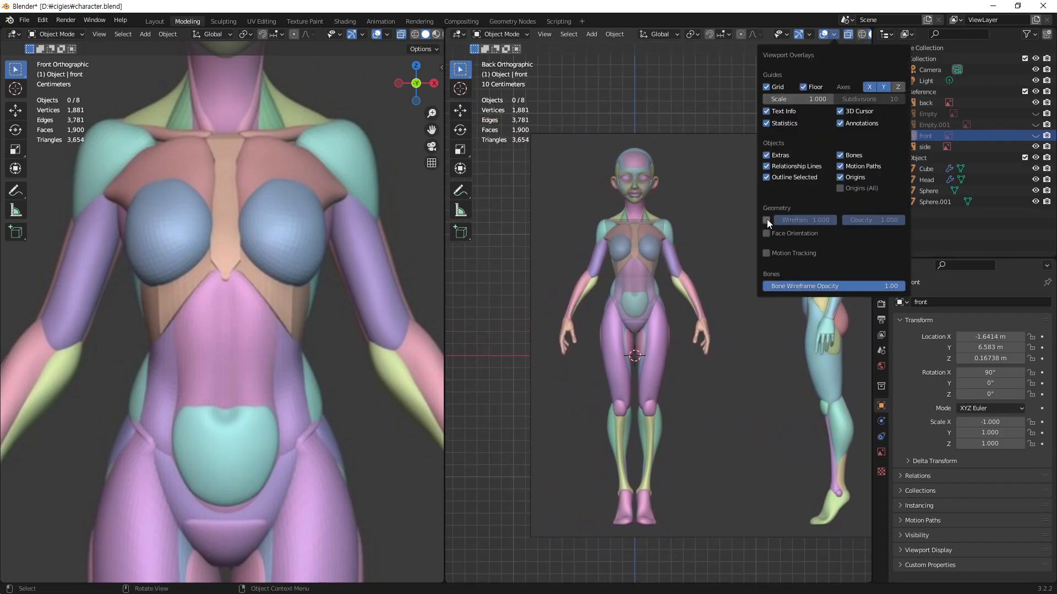
{"action": "left_click", "coordinate": [766, 220]}
Step: Move the back reference image about 3.07 m along X so its back-view figure sits behind the mesh
{"action": "left_click", "coordinate": [759, 275]}
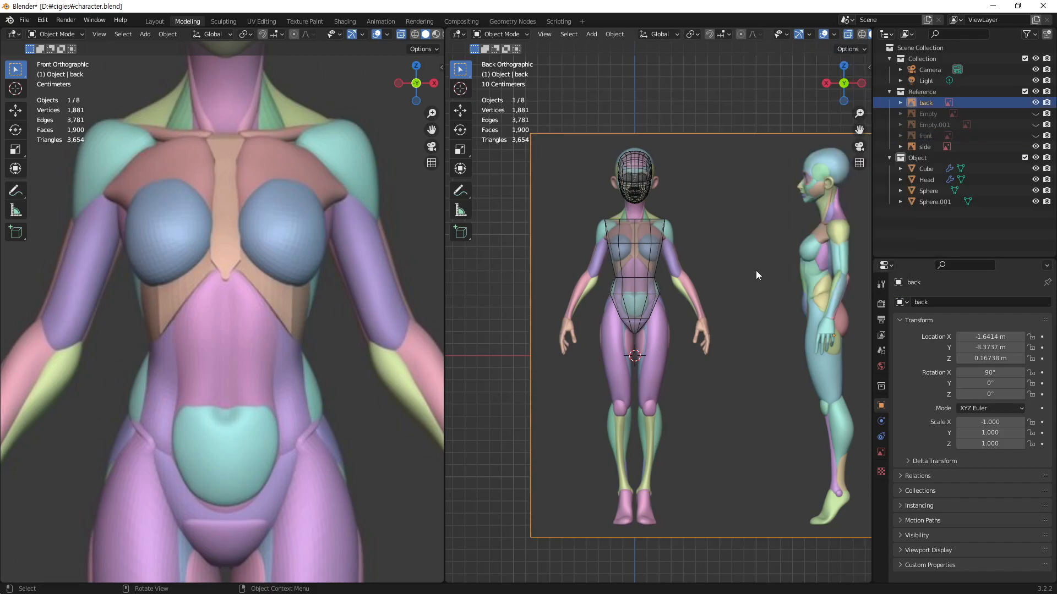
{"action": "middle_click_drag", "start_coordinate": [794, 268], "coordinate": [725, 298], "text": "shift"}
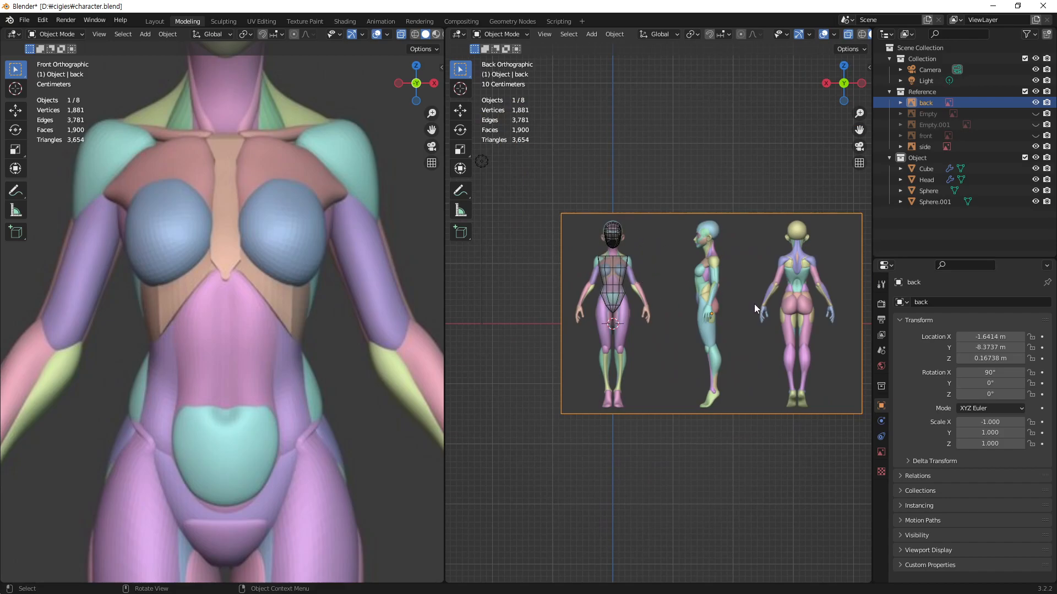
{"action": "key", "text": "g"}
{"action": "key", "text": "x"}
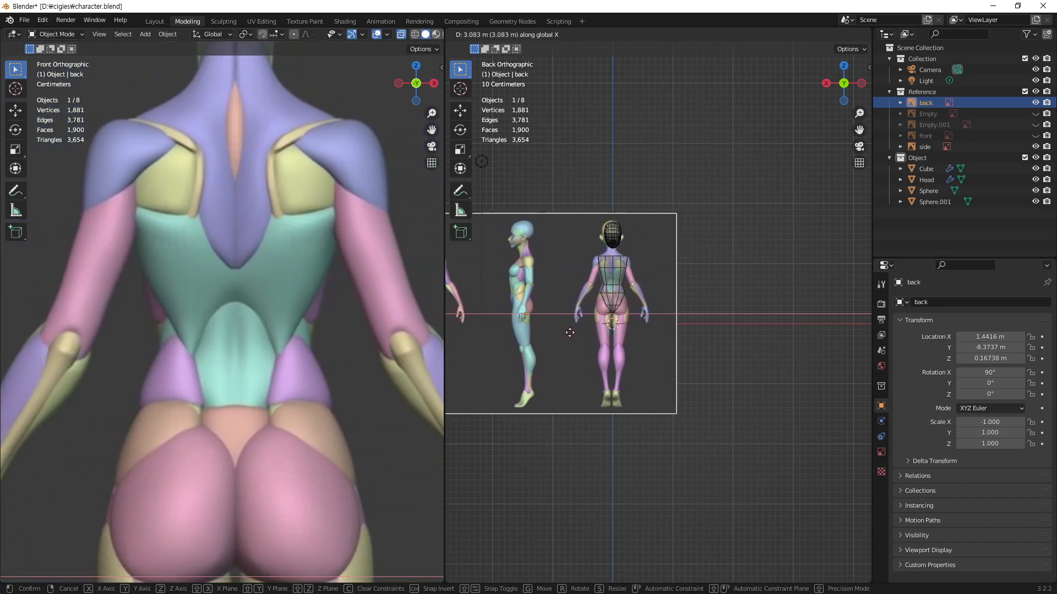
{"action": "left_click", "coordinate": [571, 334]}
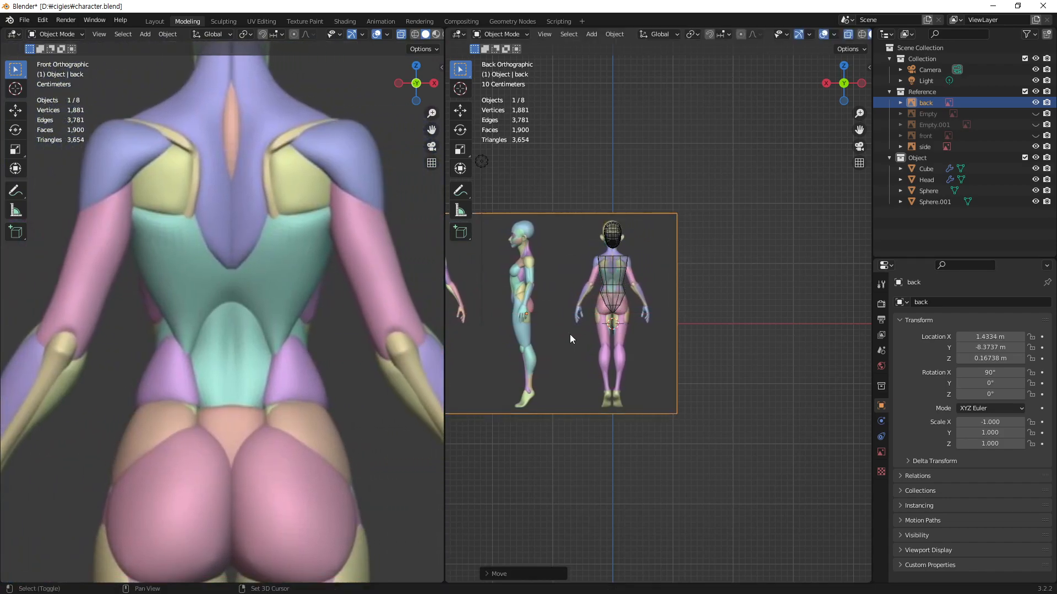
Step: Fine-tune the back reference image along X to about 1.4213 m so the spine lines up with the mesh's centre line
{"action": "scroll", "coordinate": [686, 168], "scroll_direction": "up", "scroll_amount": 8}
{"action": "middle_click_drag", "start_coordinate": [621, 288], "coordinate": [869, 392], "text": "shift"}
{"action": "scroll", "coordinate": [773, 248], "scroll_direction": "up", "scroll_amount": 4}
{"action": "middle_click_drag", "start_coordinate": [798, 221], "coordinate": [798, 212], "text": "ctrl"}
{"action": "middle_click_drag", "start_coordinate": [793, 160], "coordinate": [719, 364], "text": "shift"}
{"action": "middle_click_drag", "start_coordinate": [719, 156], "coordinate": [760, 271], "text": "shift"}
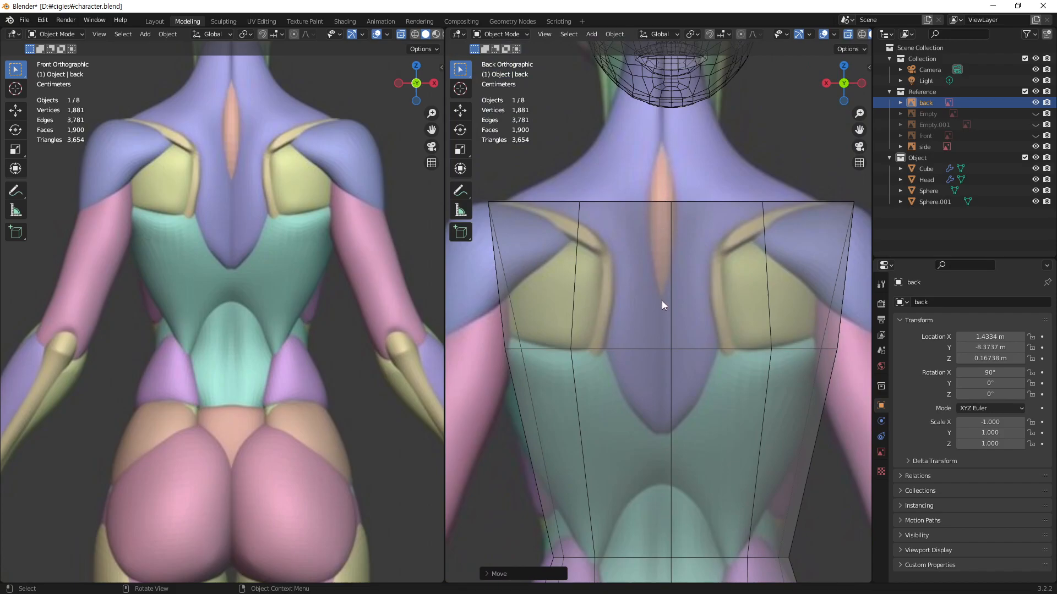
{"action": "middle_click_drag", "start_coordinate": [662, 282], "coordinate": [738, 221], "text": "ctrl"}
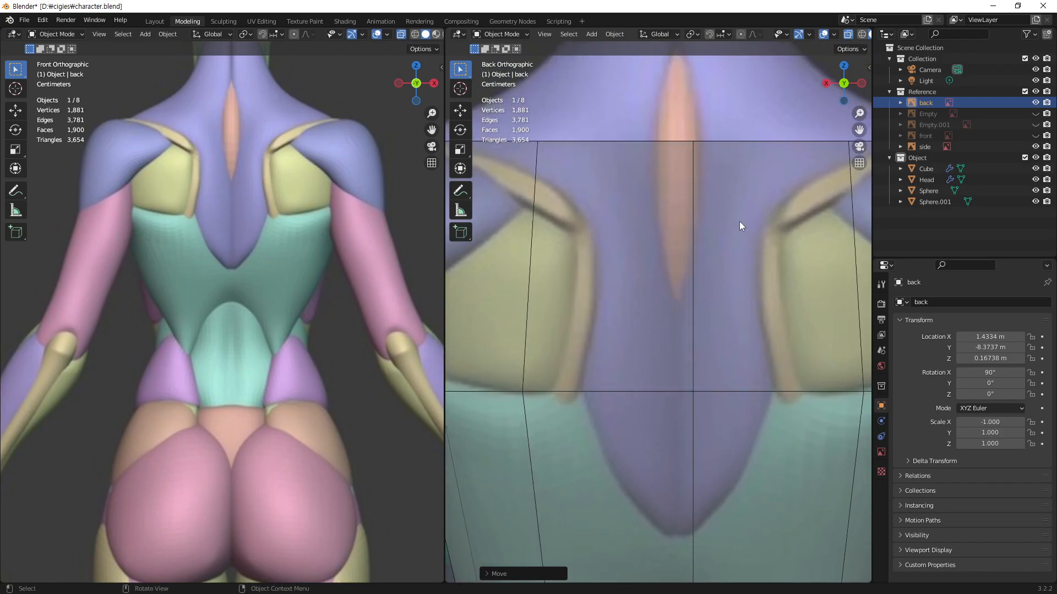
{"action": "key", "text": "g"}
{"action": "key", "text": "x"}
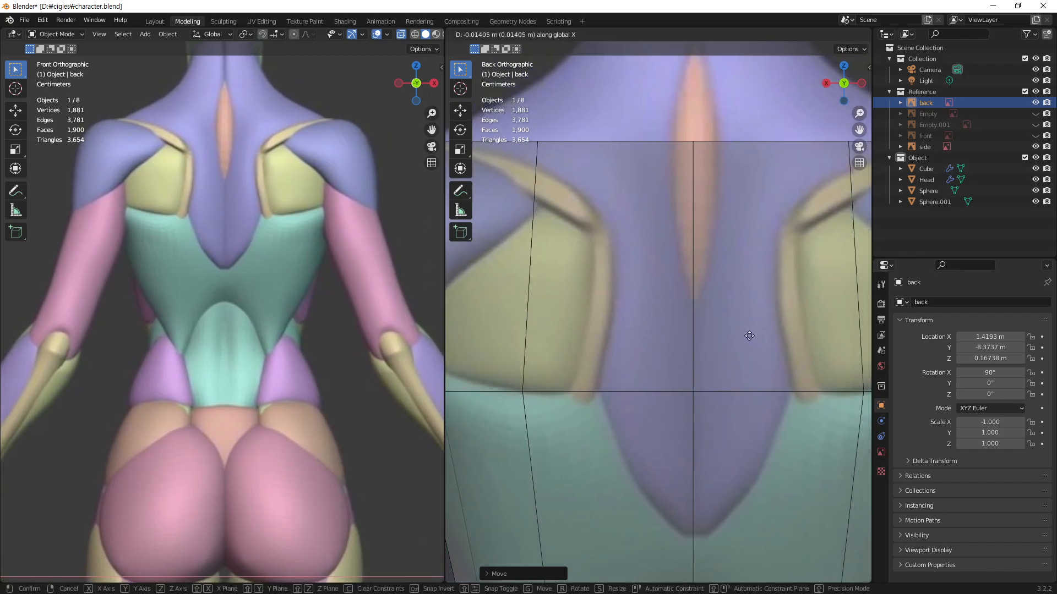
{"action": "left_click", "coordinate": [746, 338]}
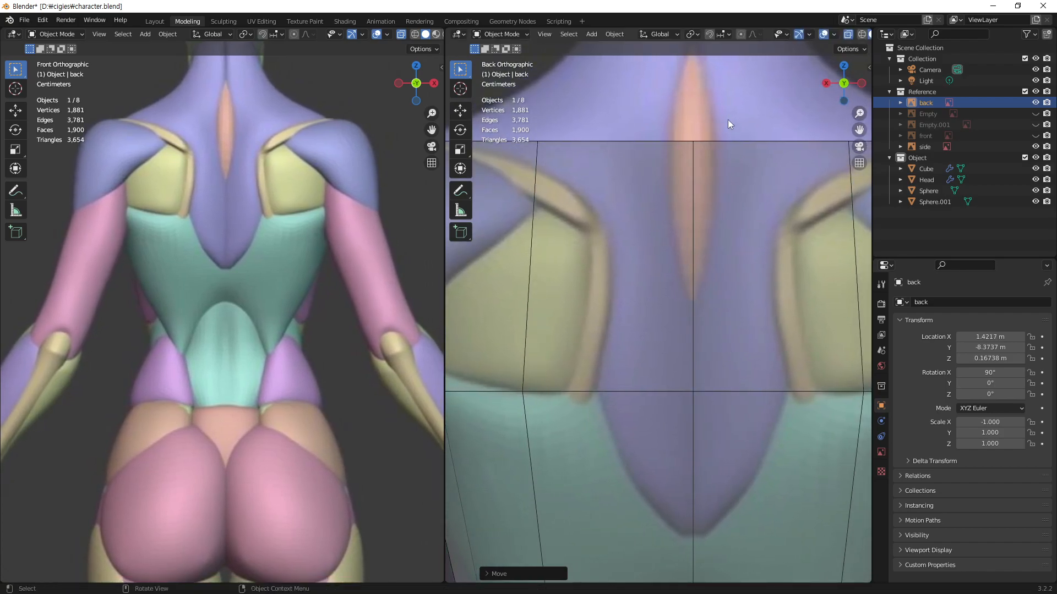
{"action": "key", "text": "g"}
{"action": "key", "text": "x"}
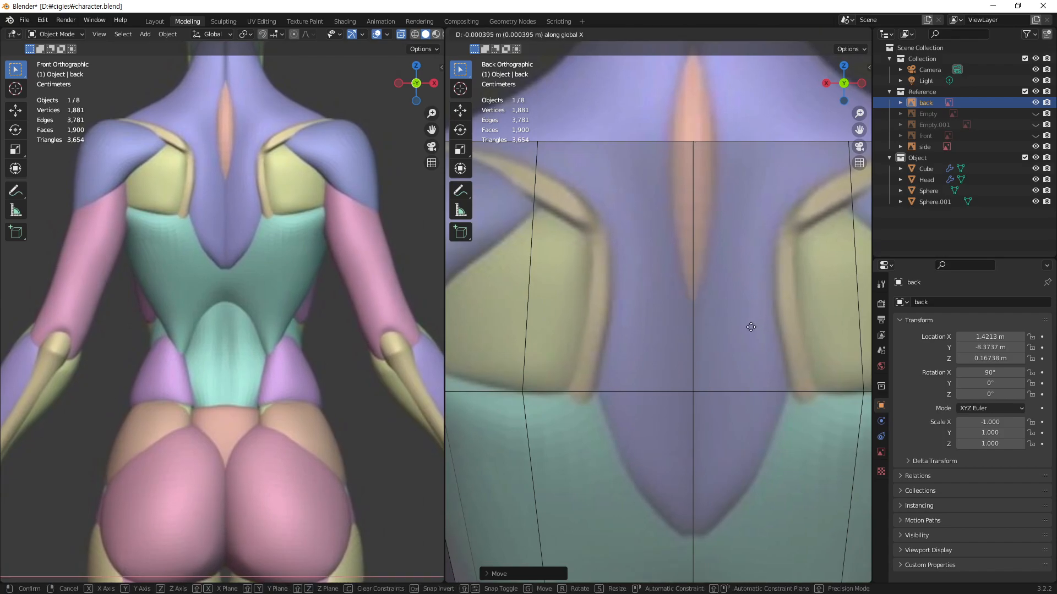
{"action": "left_click", "coordinate": [751, 327]}
Step: Examine how the torso and pelvis mesh fits the back reference, in perspective and in the back view
{"action": "scroll", "coordinate": [751, 312], "scroll_direction": "down", "scroll_amount": 4}
{"action": "scroll", "coordinate": [675, 294], "scroll_direction": "up", "scroll_amount": 2}
{"action": "scroll", "coordinate": [675, 289], "scroll_direction": "down", "scroll_amount": 5}
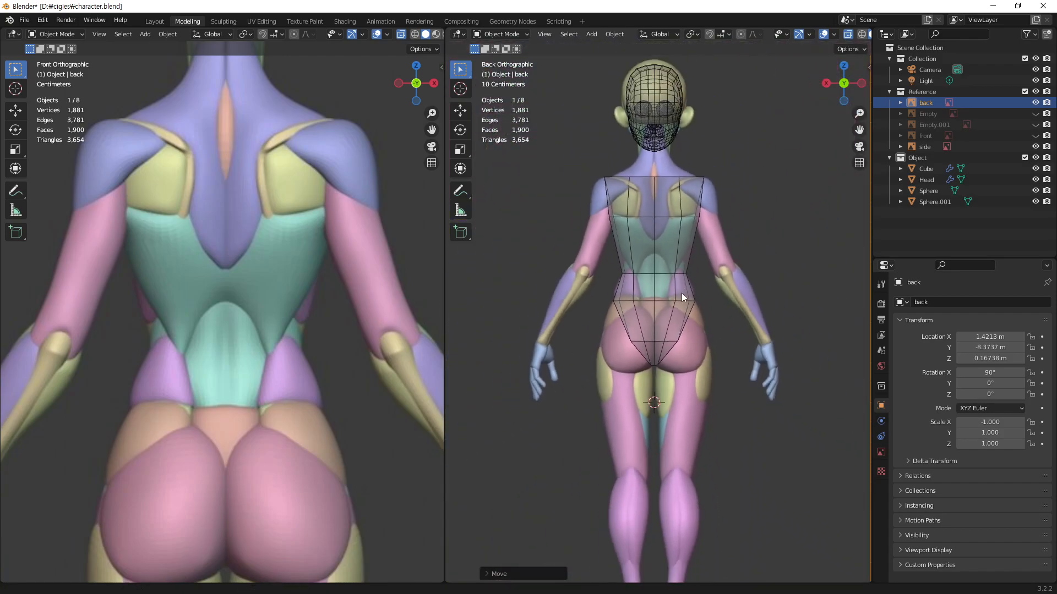
{"action": "scroll", "coordinate": [681, 292], "scroll_direction": "up", "scroll_amount": 3}
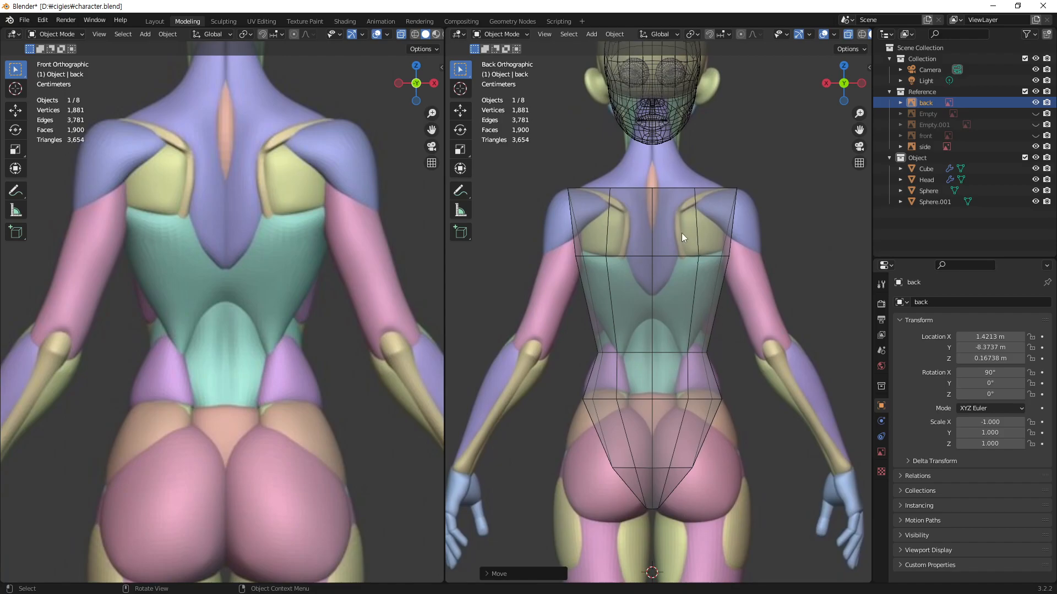
{"action": "middle_click_drag", "start_coordinate": [626, 262], "coordinate": [671, 398]}
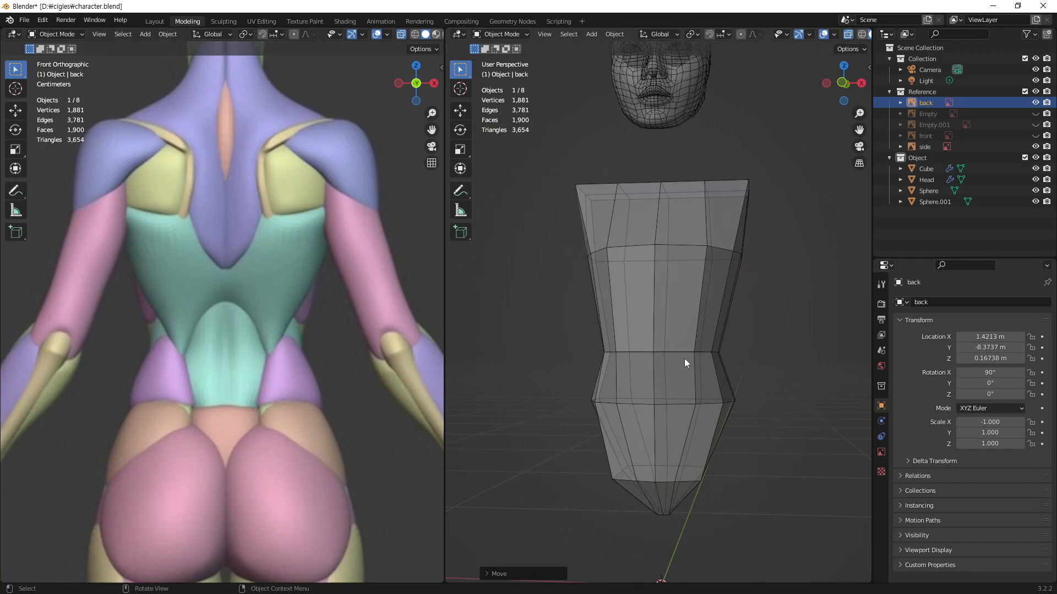
{"action": "key", "text": "ctrl+KP_1"}
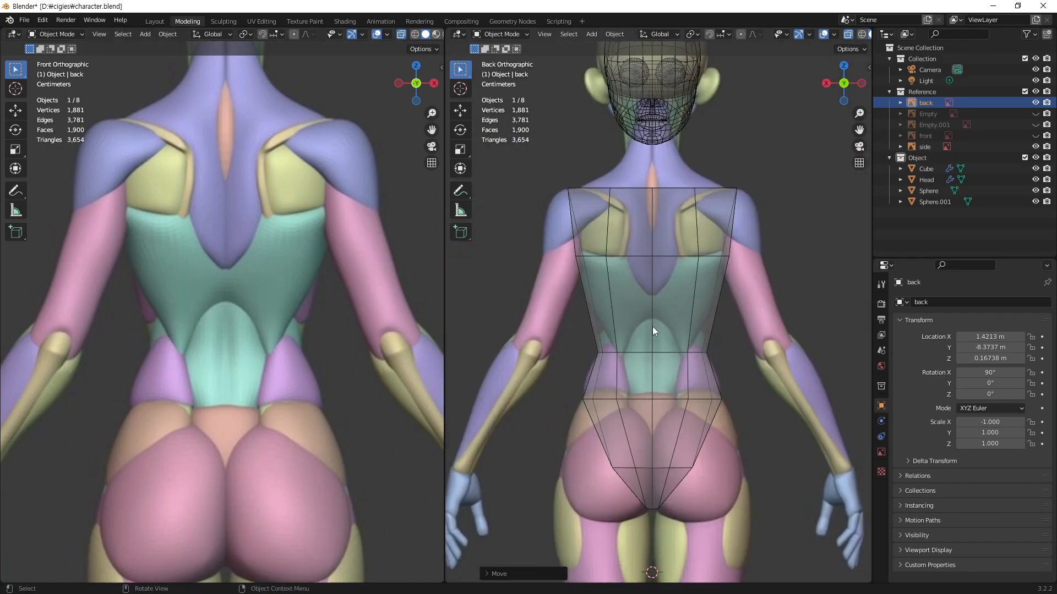
{"action": "middle_click_drag", "start_coordinate": [632, 315], "coordinate": [613, 165], "text": "shift"}
{"action": "middle_click_drag", "start_coordinate": [646, 314], "coordinate": [644, 306], "text": "shift"}
{"action": "middle_click_drag", "start_coordinate": [648, 353], "coordinate": [658, 306], "text": "ctrl"}
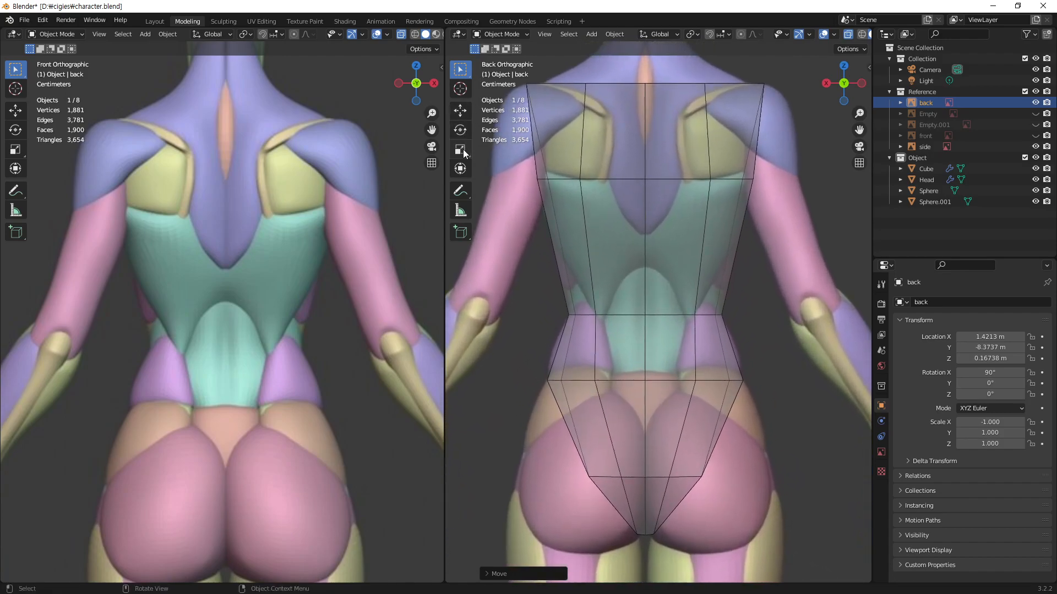
Step: Annotate the back muscle line from the left shoulder blade to the buttock in red, and remove the annotation
{"action": "left_click", "coordinate": [461, 190]}
{"action": "left_click_drag", "start_coordinate": [597, 110], "coordinate": [614, 401]}
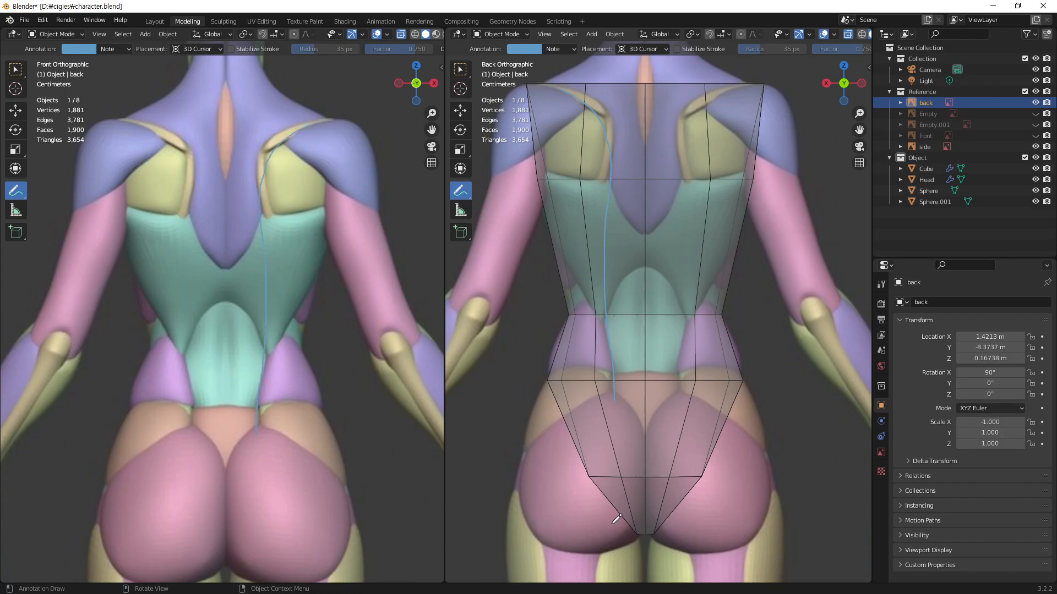
{"action": "left_click", "coordinate": [530, 50]}
{"action": "left_click", "coordinate": [552, 132]}
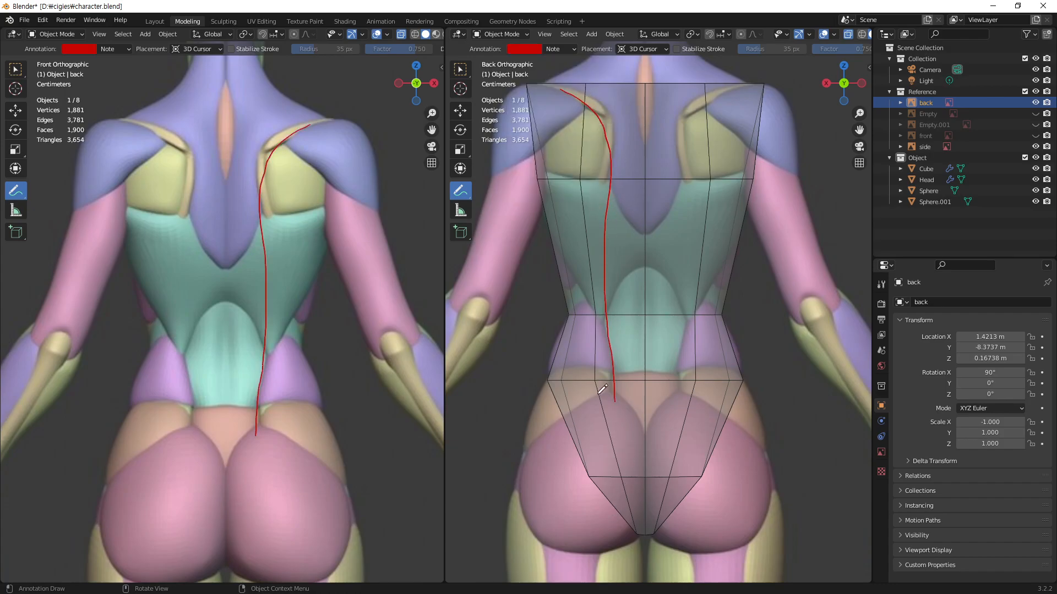
{"action": "left_click", "coordinate": [574, 50]}
{"action": "left_click", "coordinate": [630, 70]}
{"action": "left_click", "coordinate": [461, 69]}
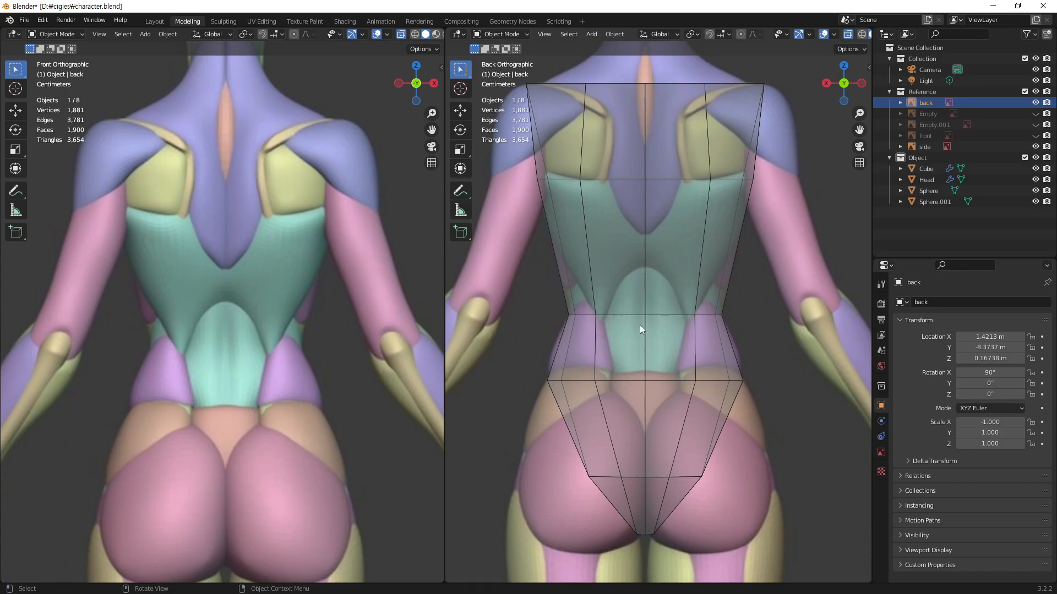
Step: Edit the torso Cube and move the hip loop's inner back vertex along X toward the centre line
{"action": "left_click", "coordinate": [622, 351]}
{"action": "key", "text": "Tab"}
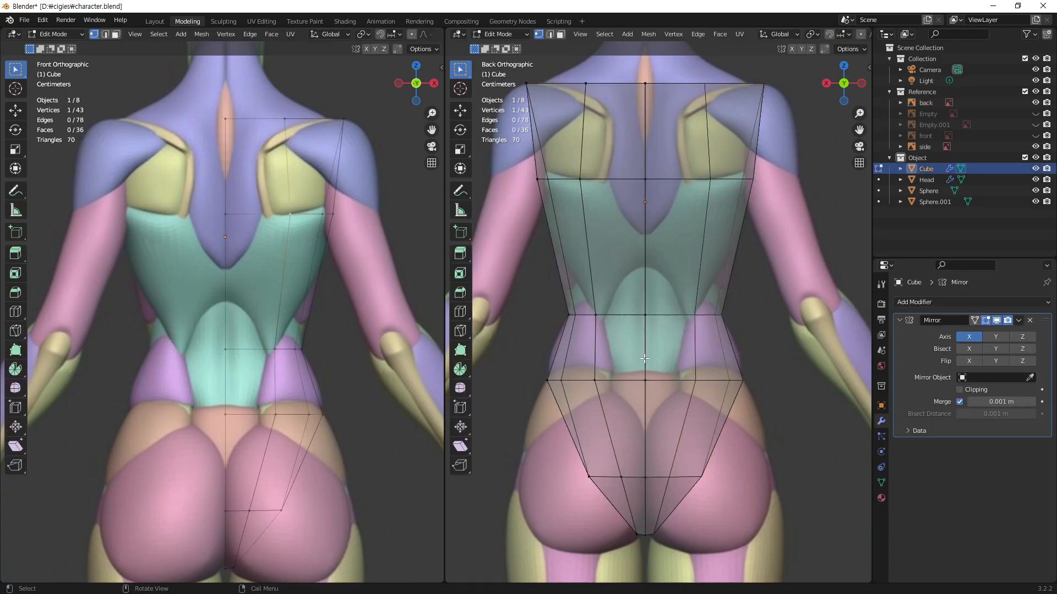
{"action": "left_click", "coordinate": [595, 380]}
{"action": "middle_click_drag", "start_coordinate": [311, 290], "coordinate": [241, 426]}
{"action": "middle_click_drag", "start_coordinate": [259, 375], "coordinate": [258, 375]}
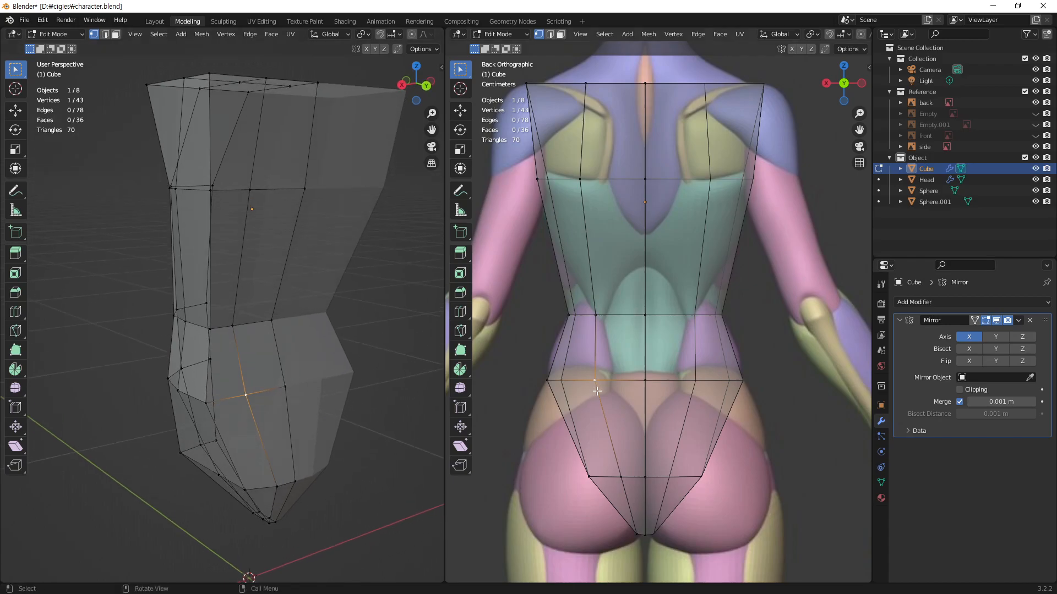
{"action": "key", "text": "g"}
{"action": "key", "text": "x"}
{"action": "left_click", "coordinate": [615, 402]}
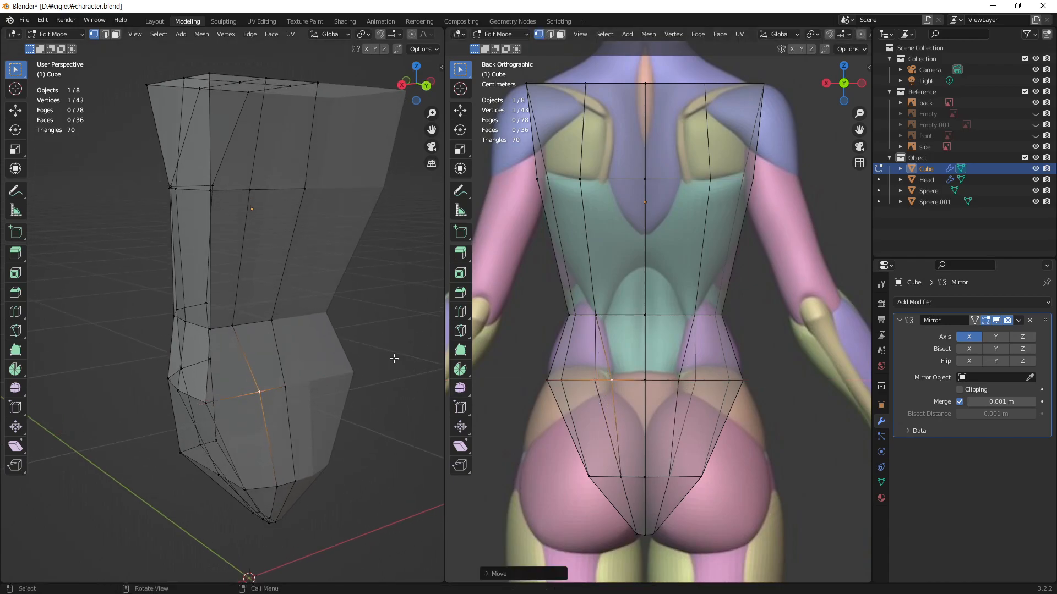
Step: Move the waist loop's inner back vertex about 0.015 m along negative X, toward the centre line
{"action": "left_click", "coordinate": [235, 326]}
{"action": "key", "text": "g"}
{"action": "key", "text": "x"}
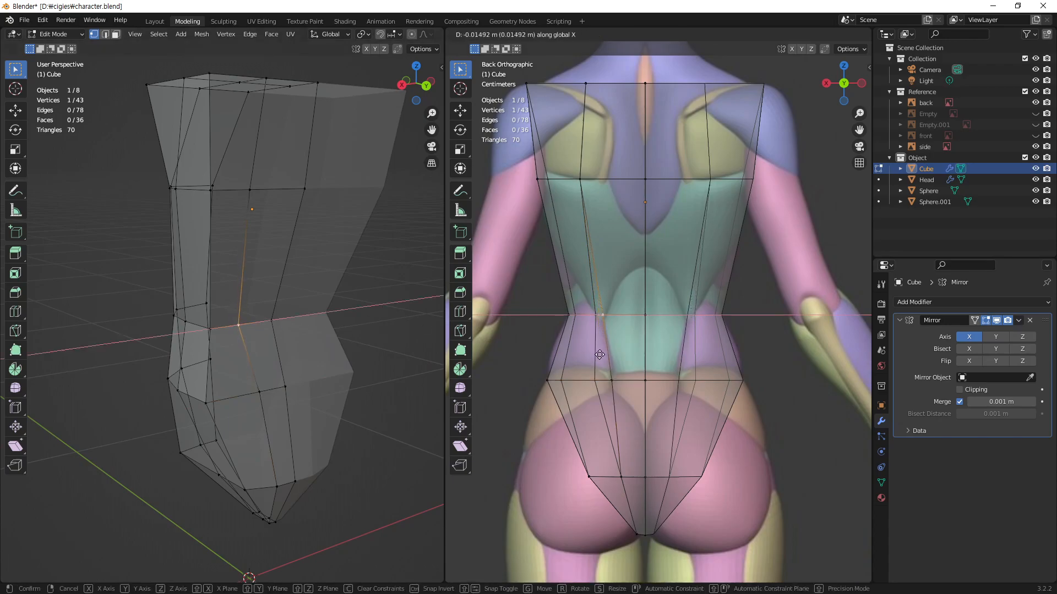
{"action": "left_click", "coordinate": [600, 356]}
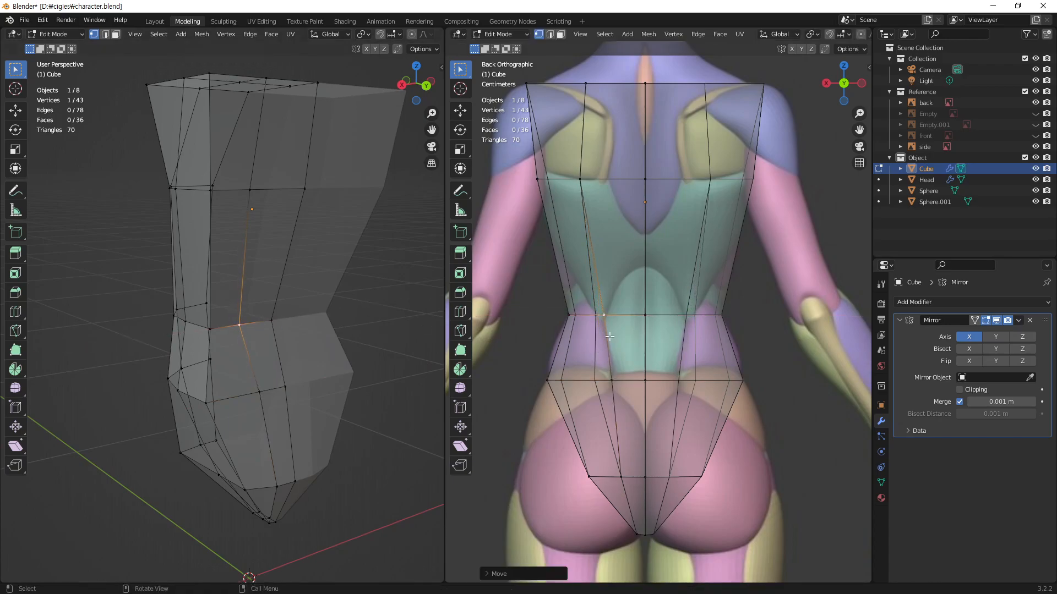
Step: Move the chest loop's inner back vertex about 0.054 m along negative X, toward the centre line
{"action": "left_click", "coordinate": [256, 190]}
{"action": "key", "text": "g"}
{"action": "key", "text": "x"}
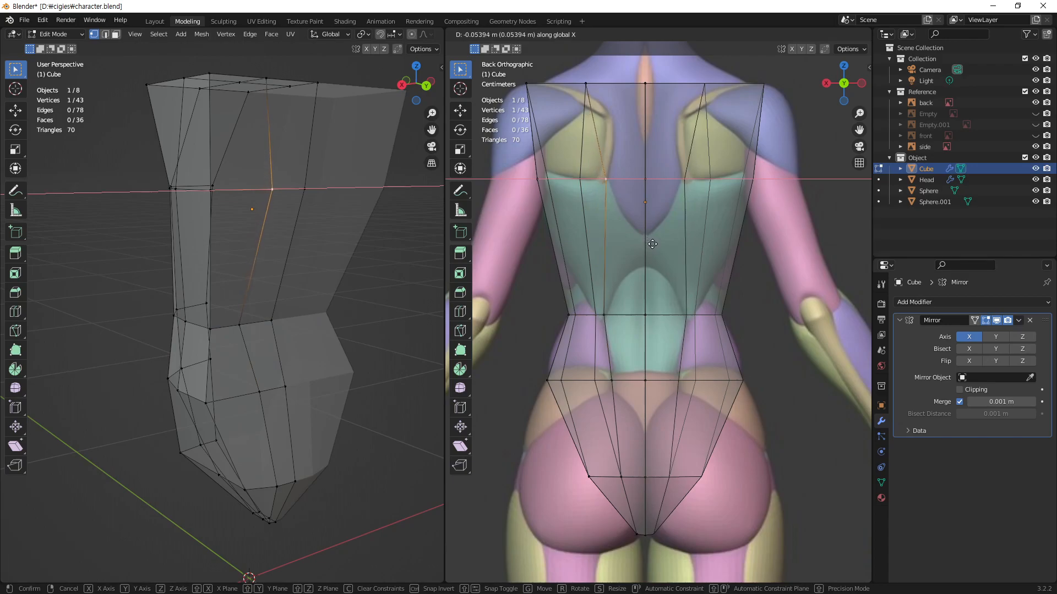
{"action": "left_click", "coordinate": [652, 245]}
Step: Move the top shoulder loop's inner back vertex about 0.061 m along negative X, toward the centre line
{"action": "left_click", "coordinate": [272, 83]}
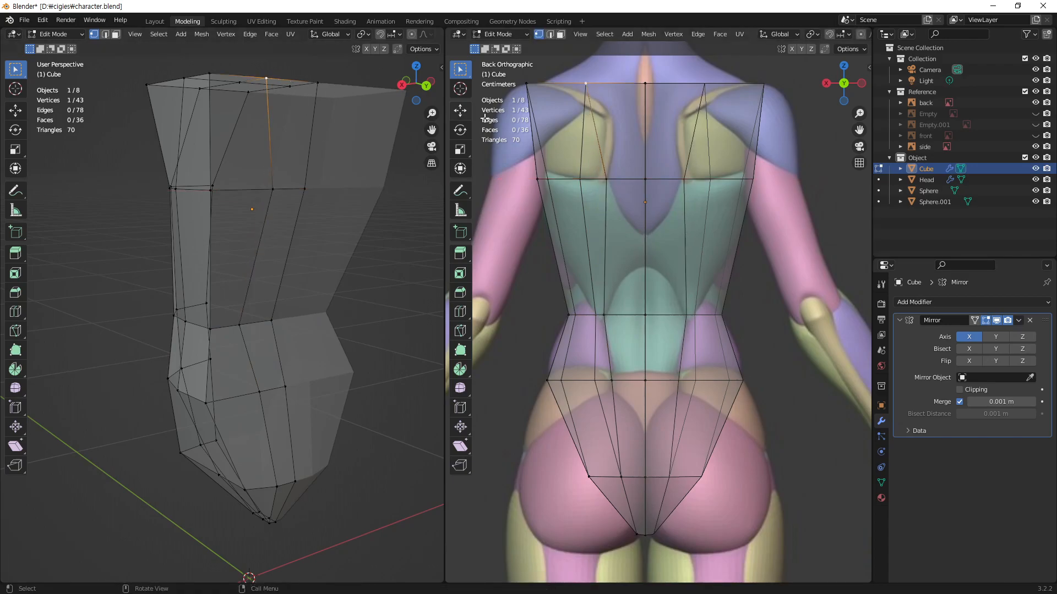
{"action": "key", "text": "g"}
{"action": "key", "text": "x"}
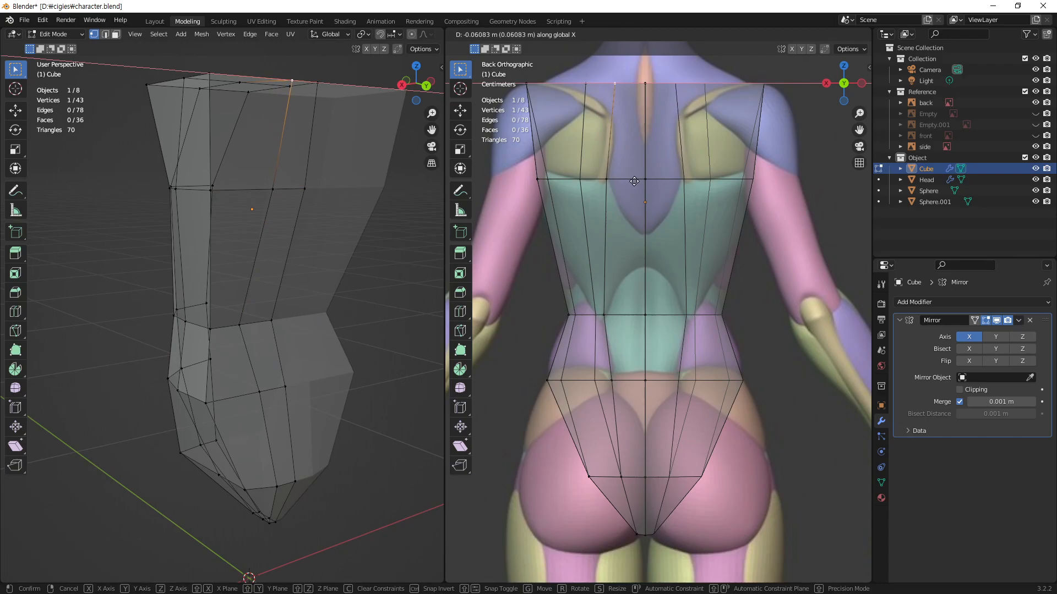
{"action": "left_click", "coordinate": [634, 182]}
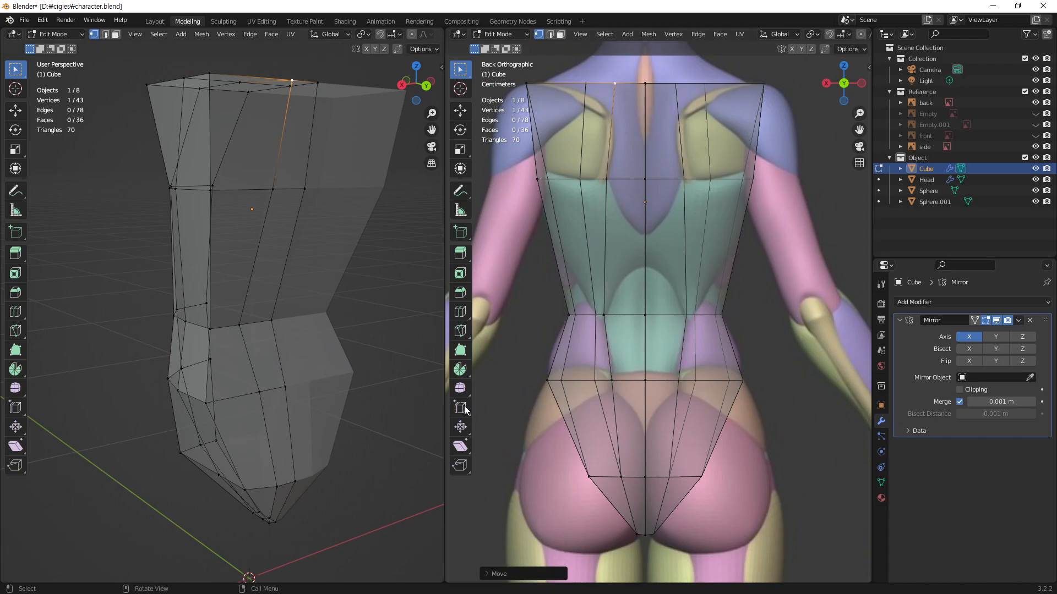
Step: Move the chest loop's outer back corner vertex about 0.06 m along negative X, toward the centre line
{"action": "middle_click_drag", "start_coordinate": [214, 325], "coordinate": [216, 297]}
{"action": "left_click", "coordinate": [197, 254]}
{"action": "mouse_move", "coordinate": [248, 264]}
{"action": "middle_mouse_down"}
{"action": "mouse_move", "coordinate": [228, 263]}
{"action": "mouse_move", "coordinate": [237, 259]}
{"action": "middle_mouse_up"}
{"action": "middle_click_drag", "start_coordinate": [272, 314], "coordinate": [308, 297]}
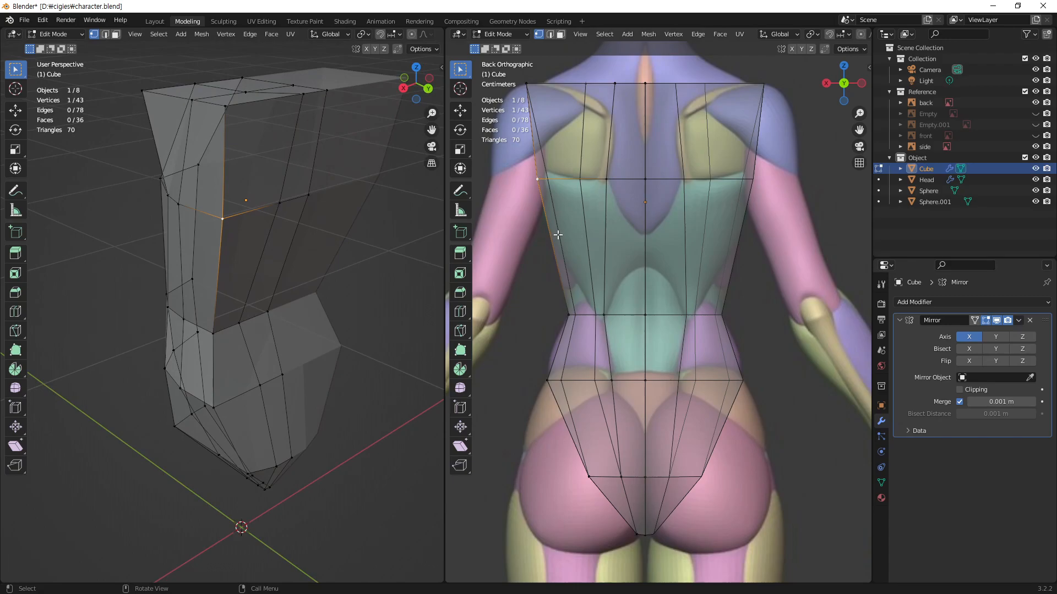
{"action": "key", "text": "g"}
{"action": "key", "text": "x"}
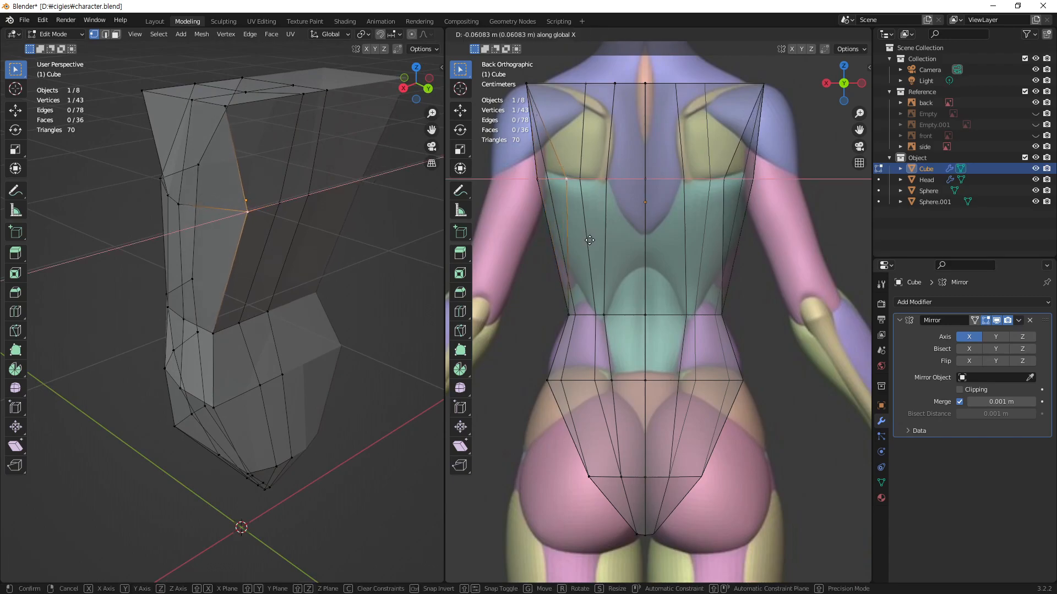
{"action": "left_click", "coordinate": [592, 247]}
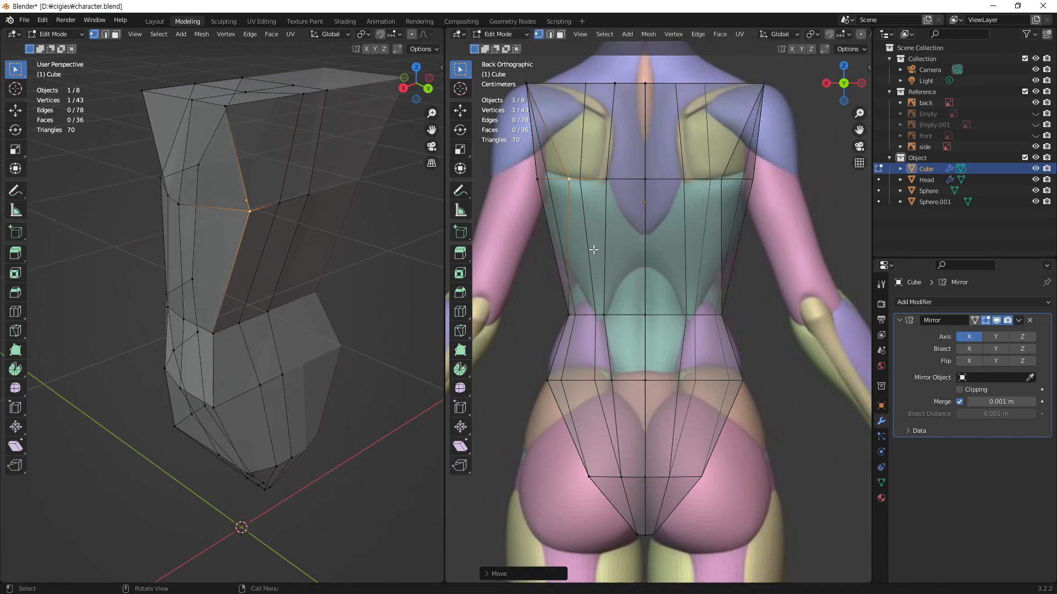
Step: Move the waist loop's outer back corner vertex about 0.03 m along negative X and fine-tune its position on that axis
{"action": "left_click", "coordinate": [568, 315]}
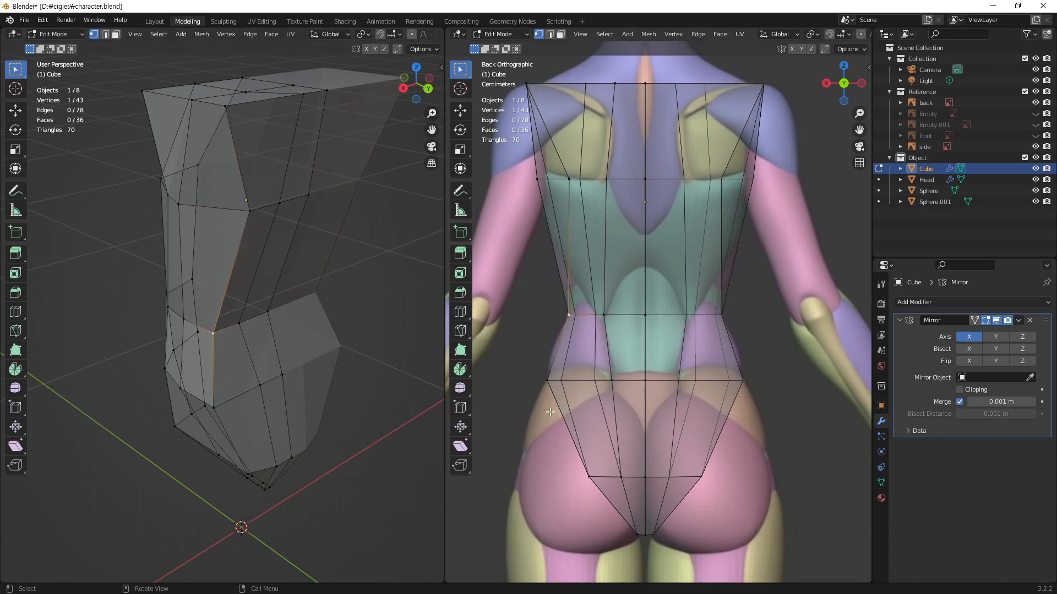
{"action": "key", "text": "g"}
{"action": "key", "text": "x"}
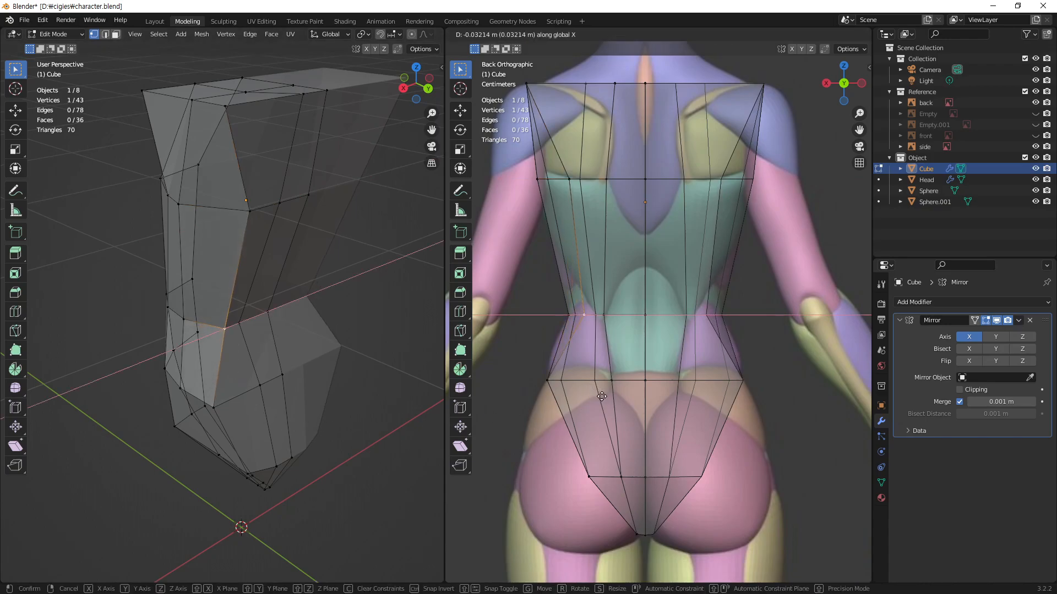
{"action": "left_click", "coordinate": [600, 399]}
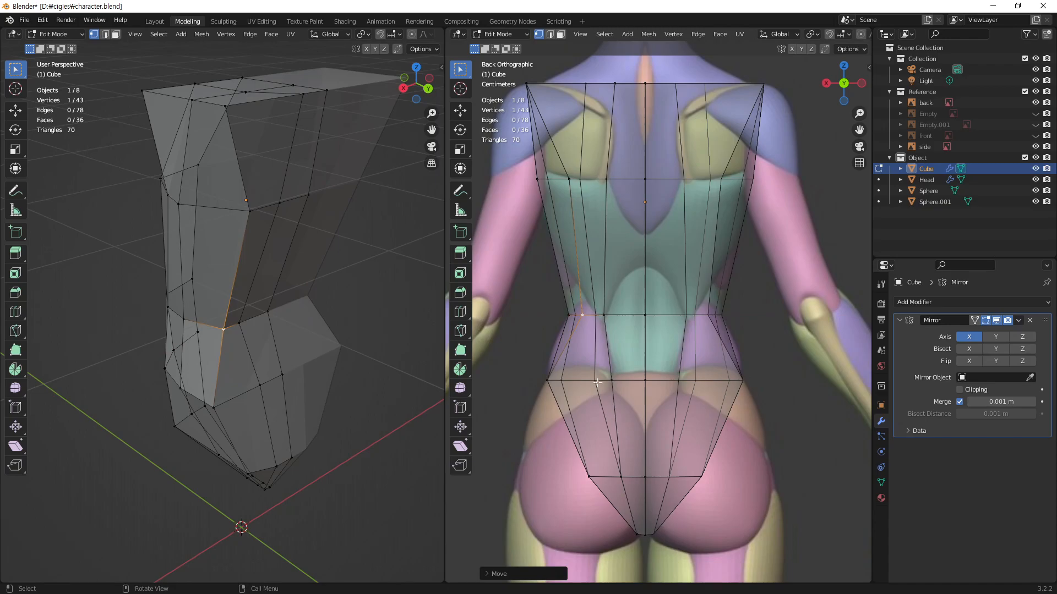
{"action": "key", "text": "g"}
{"action": "key", "text": "x"}
{"action": "left_click", "coordinate": [598, 374]}
Step: Move the hip loop's outer back corner vertex about 0.04 m along negative X, toward the centre line
{"action": "left_click", "coordinate": [215, 407]}
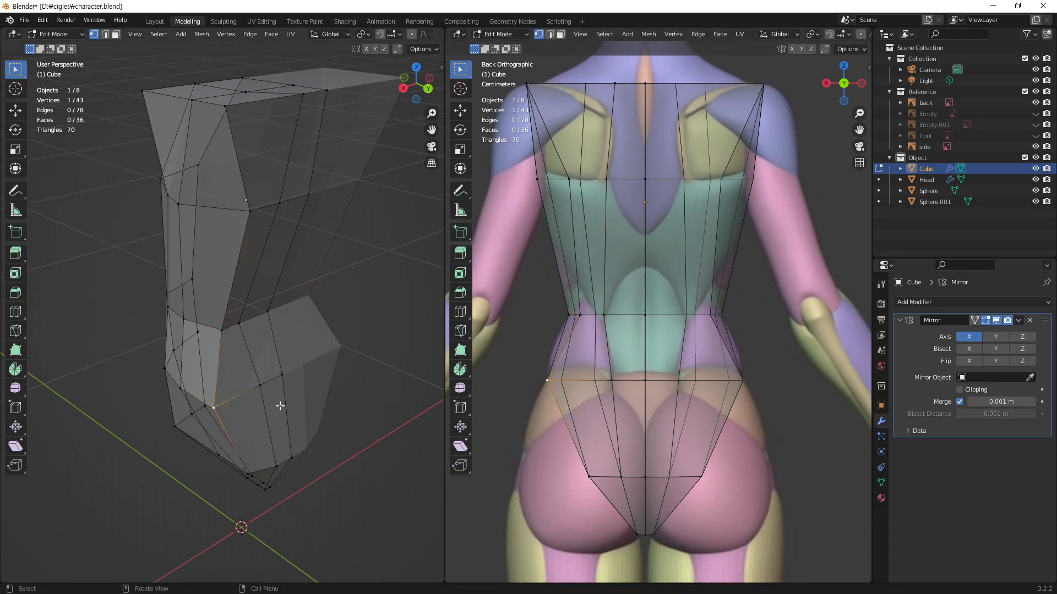
{"action": "key", "text": "g"}
{"action": "key", "text": "x"}
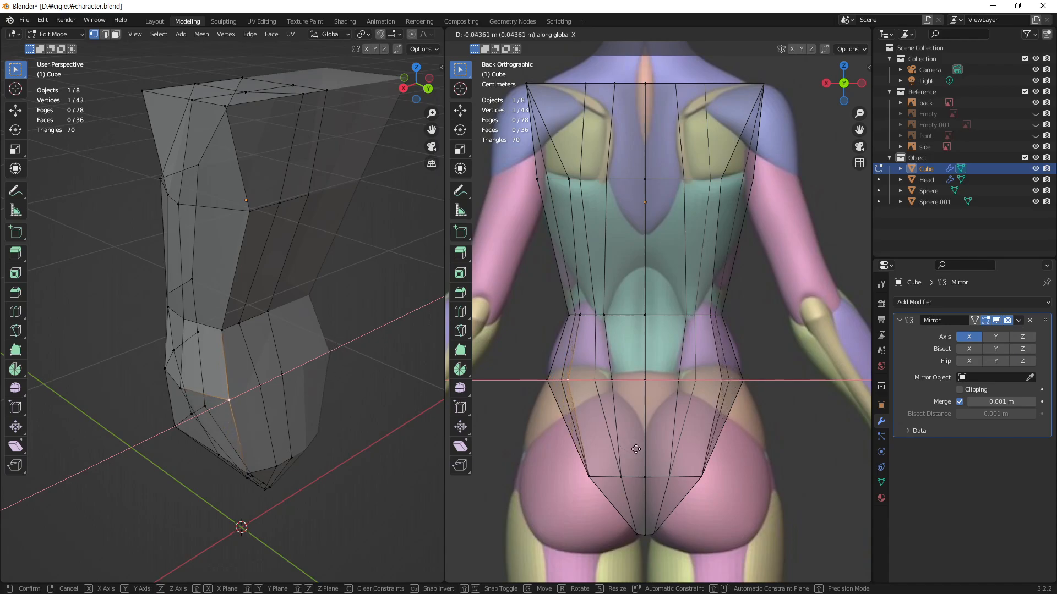
{"action": "left_click", "coordinate": [634, 449]}
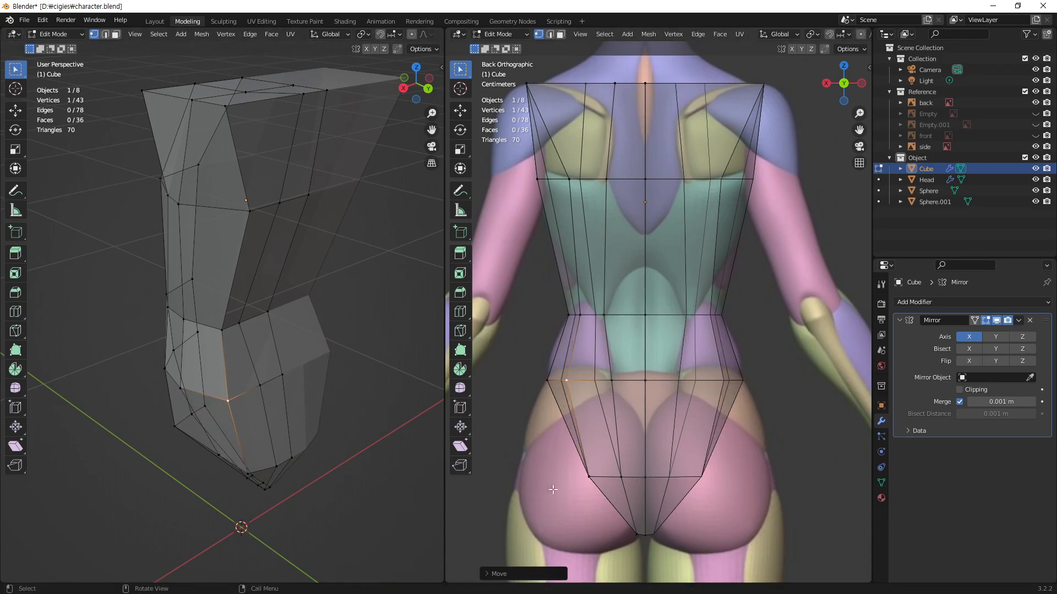
Step: Select the four edges of the inner vertical line on the back, from the shoulder down to the buttock loop
{"action": "middle_click_drag", "start_coordinate": [295, 435], "coordinate": [235, 435]}
{"action": "middle_click_drag", "start_coordinate": [265, 401], "coordinate": [304, 277]}
{"action": "middle_click_drag", "start_coordinate": [380, 297], "coordinate": [334, 187]}
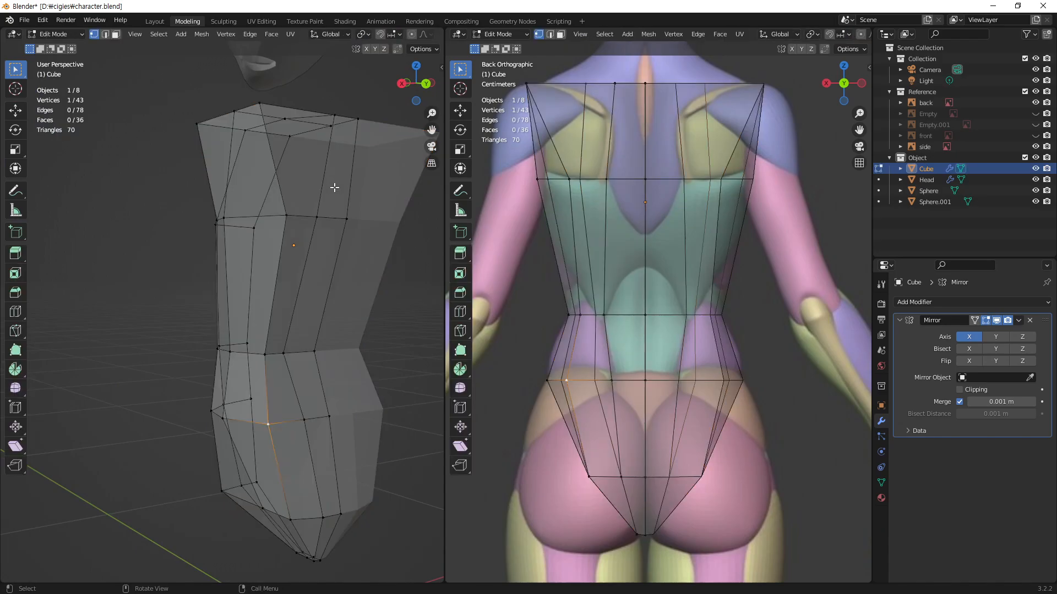
{"action": "key", "text": "2"}
{"action": "left_click", "coordinate": [323, 177]}
{"action": "left_click", "coordinate": [306, 270], "text": "shift"}
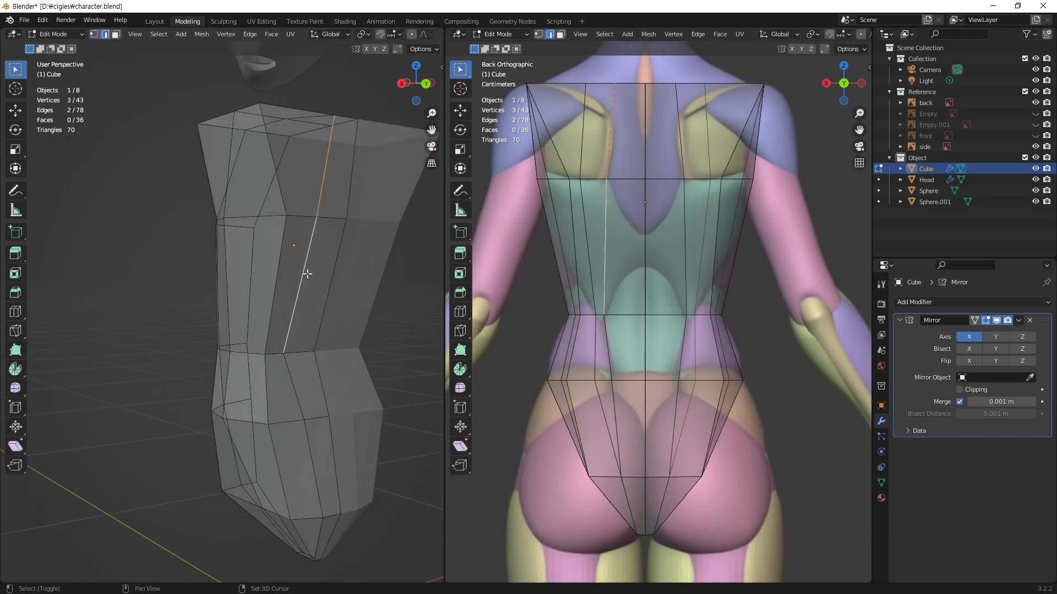
{"action": "left_click", "coordinate": [290, 391], "text": "shift"}
{"action": "left_click", "coordinate": [312, 469], "text": "shift"}
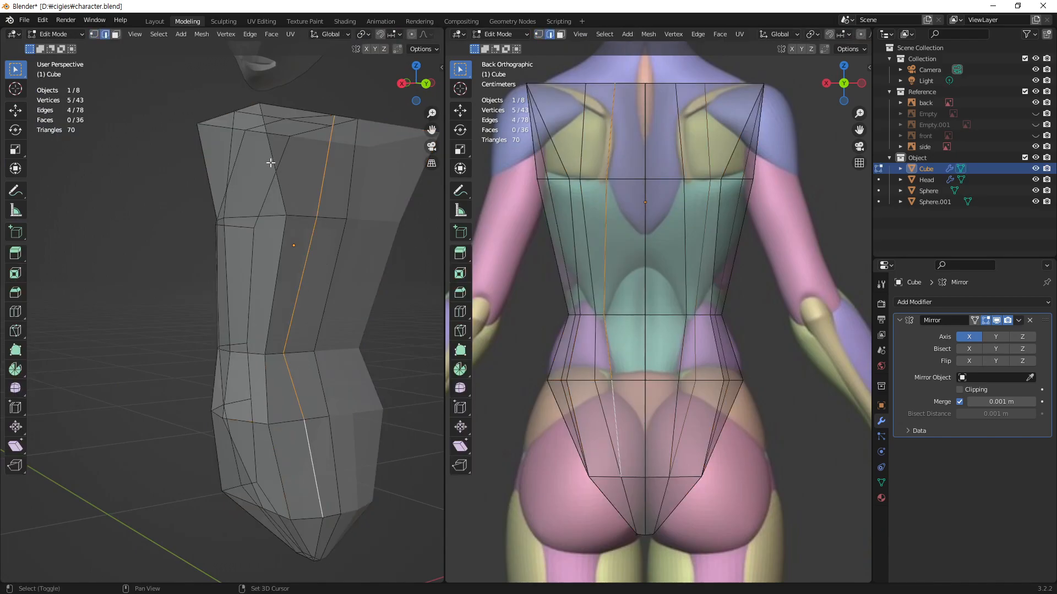
Step: Add the four edges of the outer vertical back line to the selection and compare both lines with the back reference
{"action": "left_click", "coordinate": [283, 196], "text": "shift"}
{"action": "left_click", "coordinate": [278, 273], "text": "shift"}
{"action": "left_click", "coordinate": [265, 390], "text": "shift"}
{"action": "left_click", "coordinate": [279, 465], "text": "shift"}
{"action": "middle_click_drag", "start_coordinate": [668, 308], "coordinate": [687, 338], "text": "shift"}
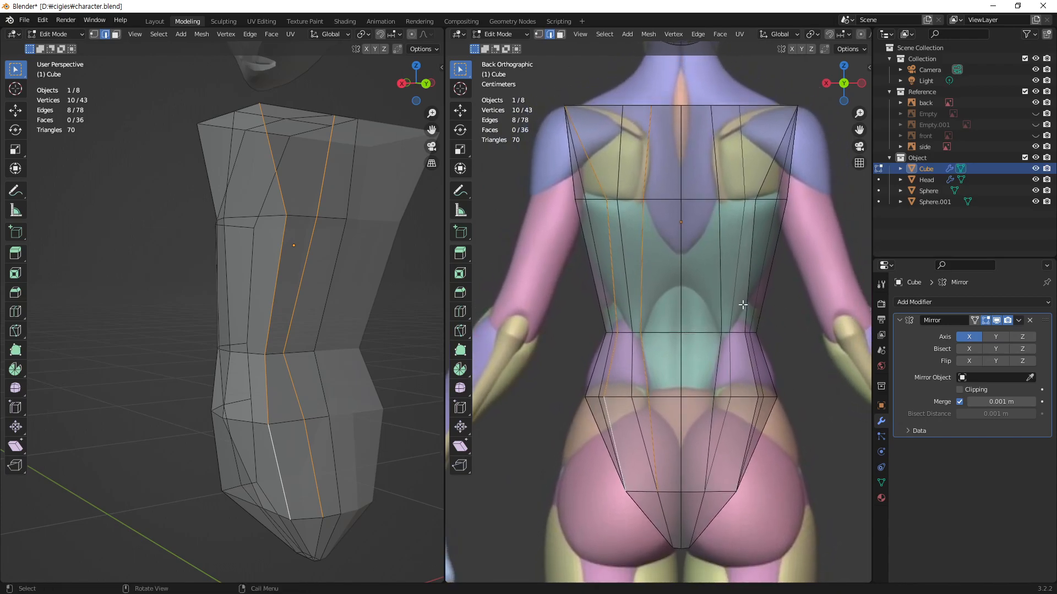
{"action": "middle_click_drag", "start_coordinate": [322, 345], "coordinate": [292, 336]}
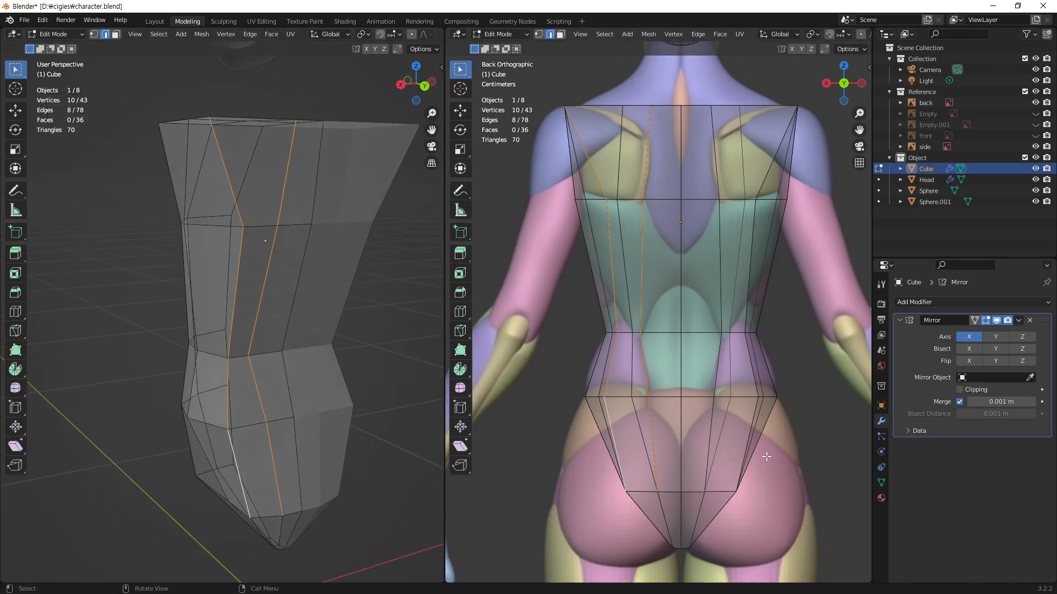